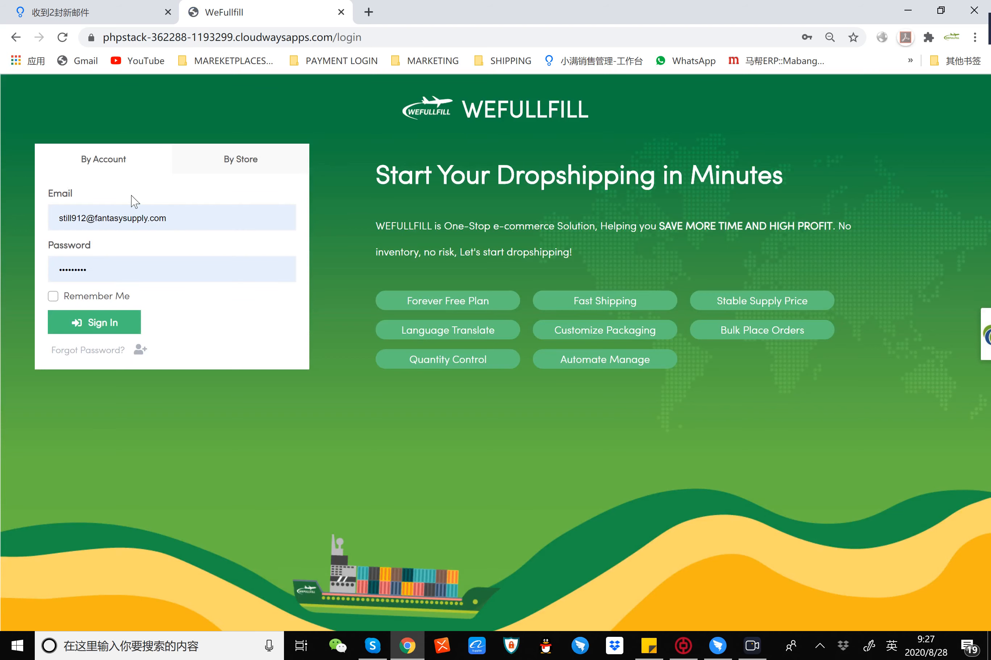
Step: Go to wefullfill.com and open the free account registration page
{"action": "left_click", "coordinate": [230, 38]}
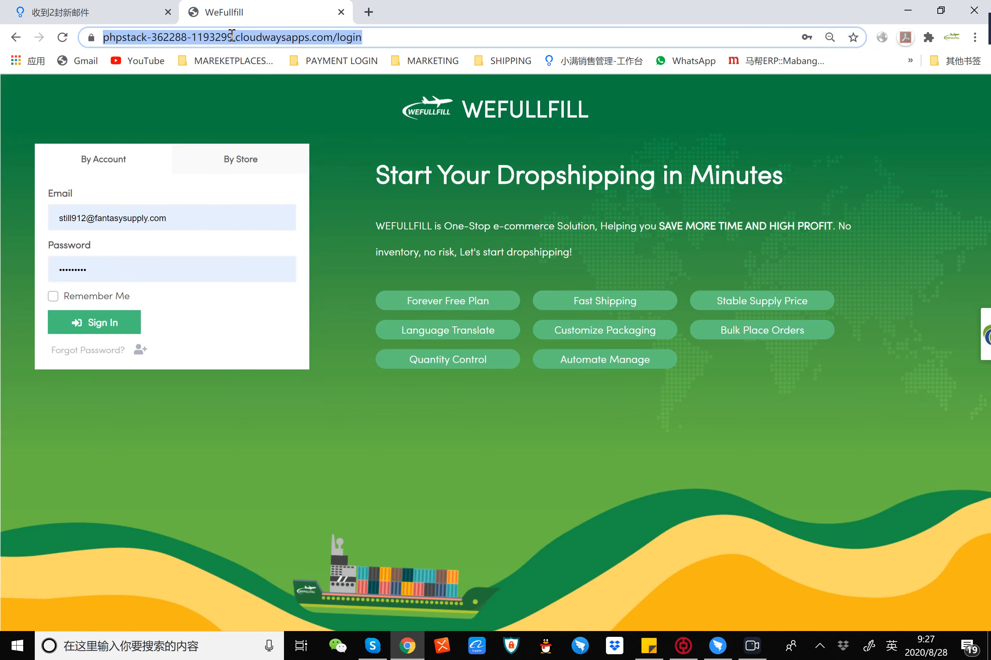
{"action": "type", "text": "we"}
{"action": "key", "text": "Return"}
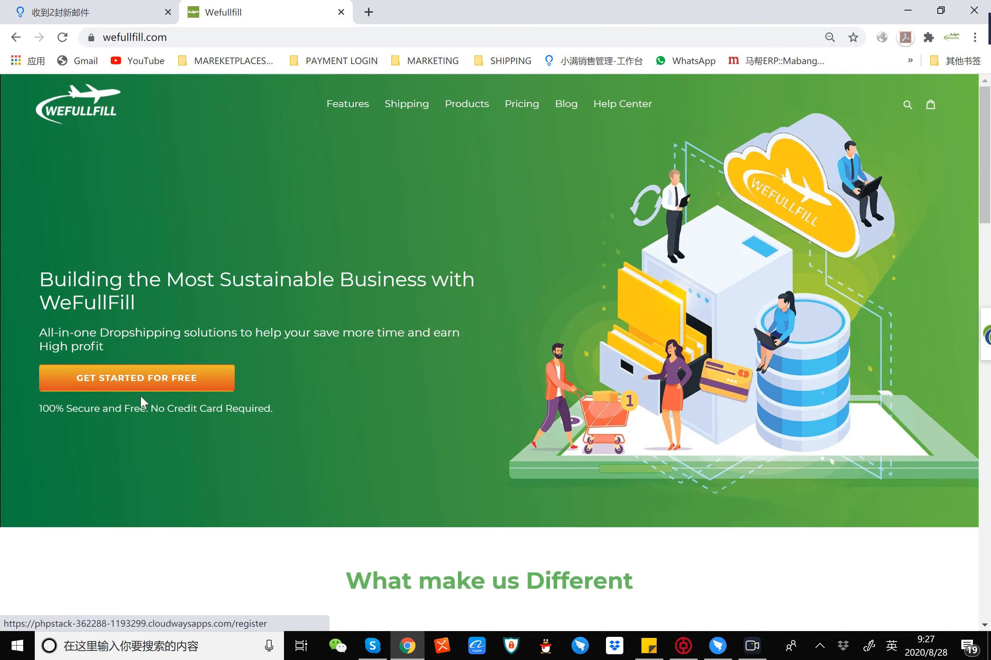
{"action": "left_click", "coordinate": [145, 379]}
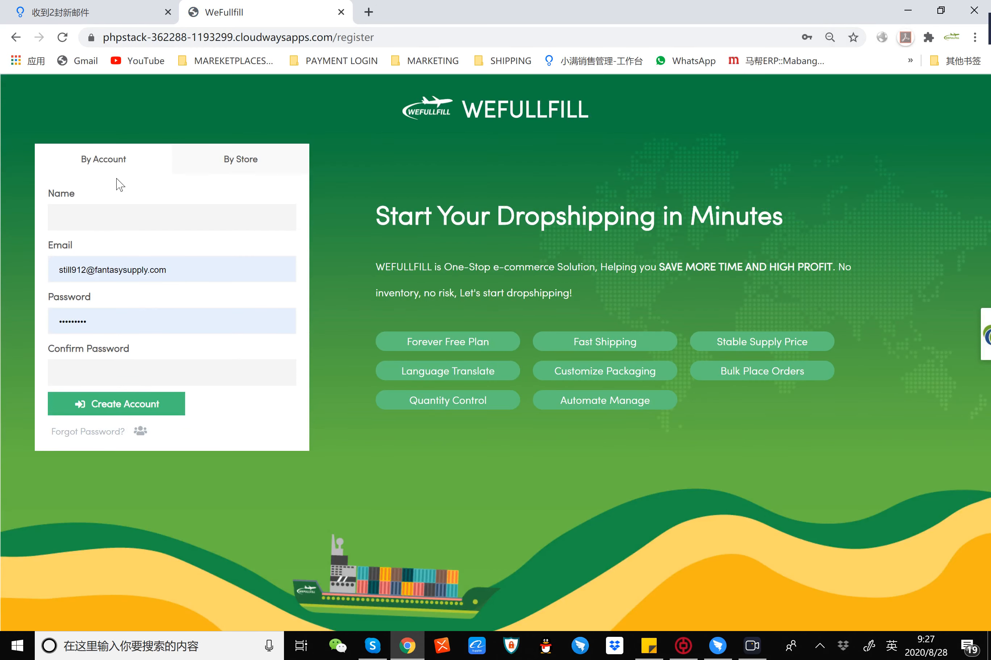
{"action": "left_click", "coordinate": [106, 213]}
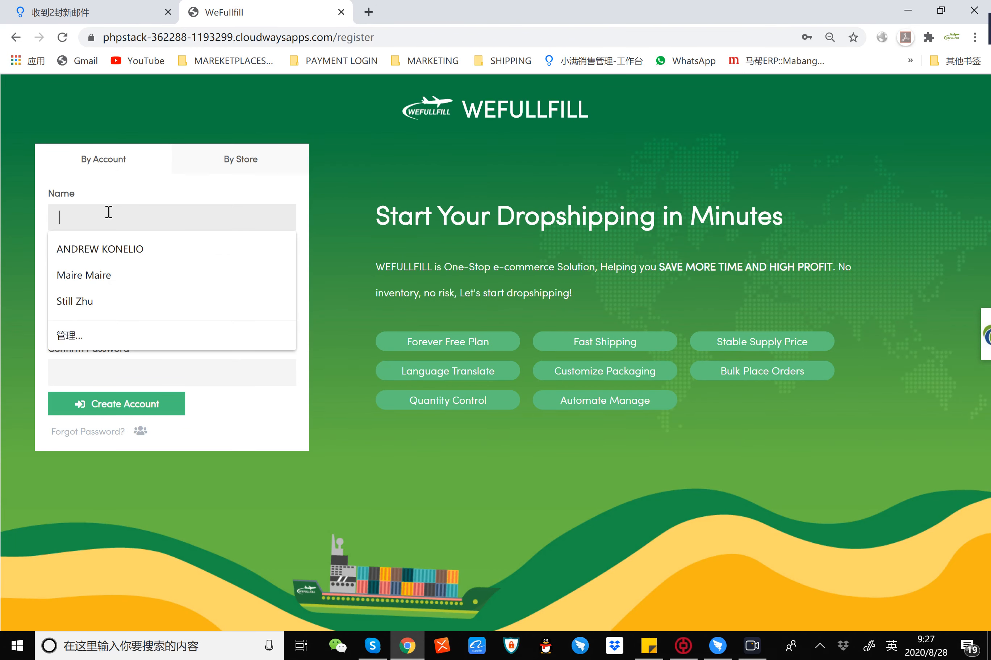
{"action": "left_click", "coordinate": [394, 140]}
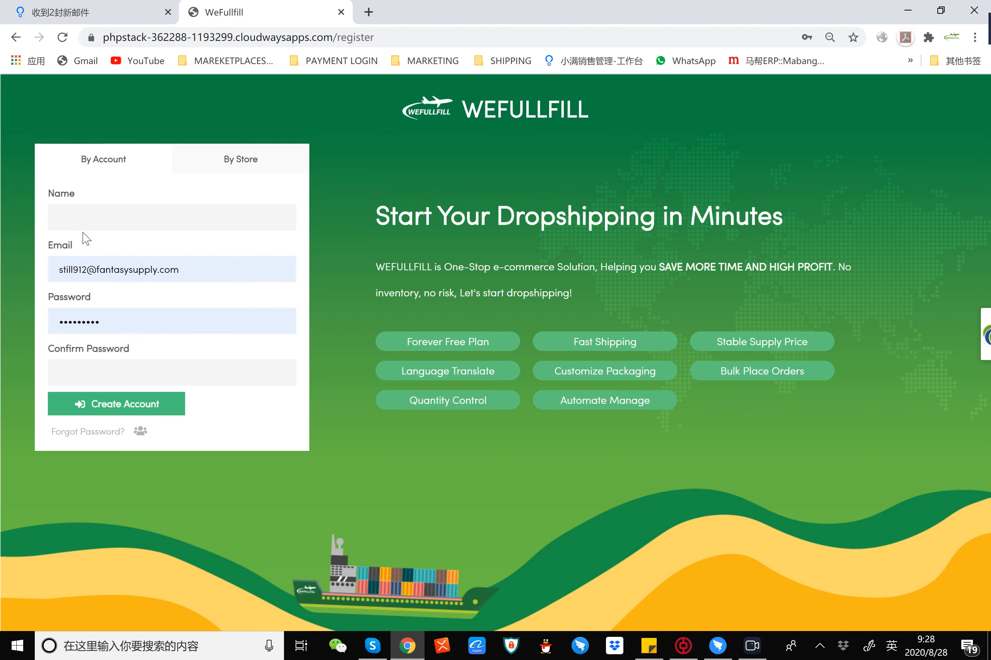
{"action": "left_click", "coordinate": [111, 216]}
{"action": "left_click", "coordinate": [336, 212]}
{"action": "left_click", "coordinate": [212, 275]}
{"action": "left_click", "coordinate": [318, 330]}
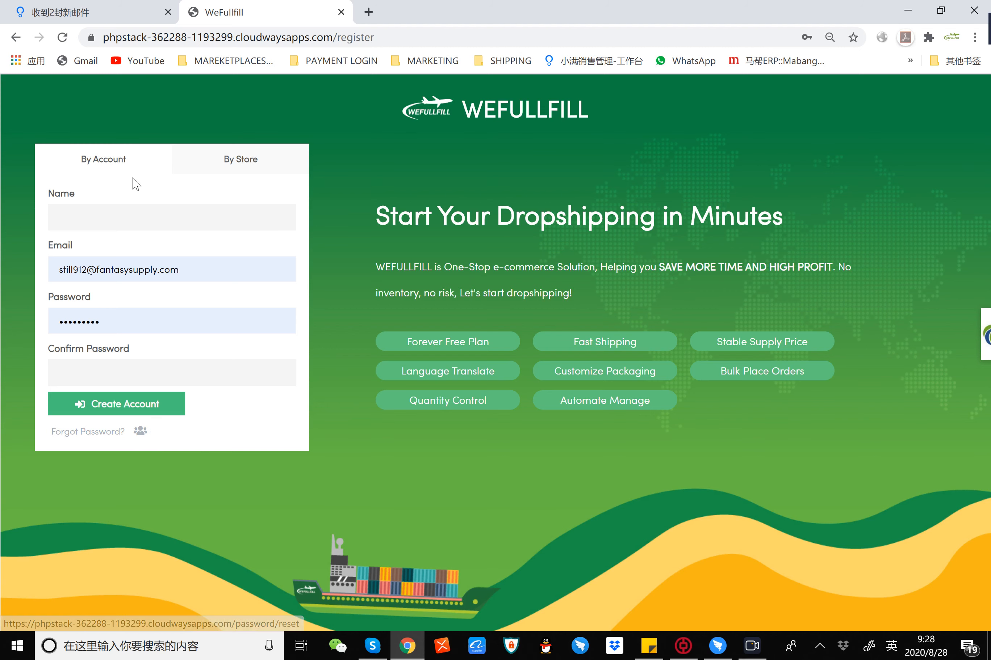
Step: Switch to the login form, sign in with the prefilled account and look through the dashboard's order, sales, refund and profit summaries
{"action": "left_click", "coordinate": [136, 431]}
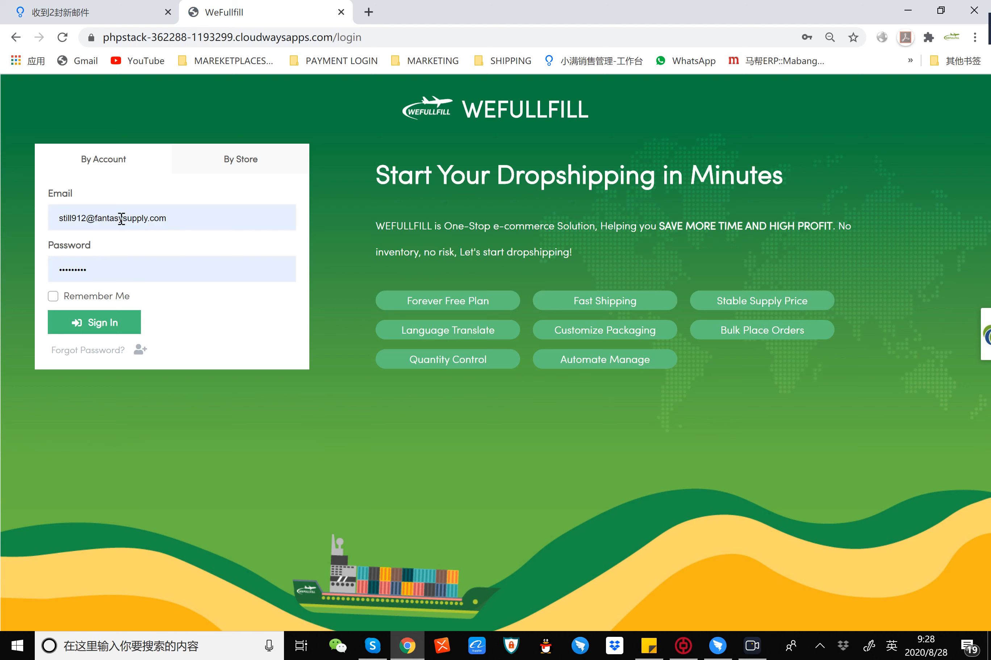
{"action": "left_click", "coordinate": [114, 323]}
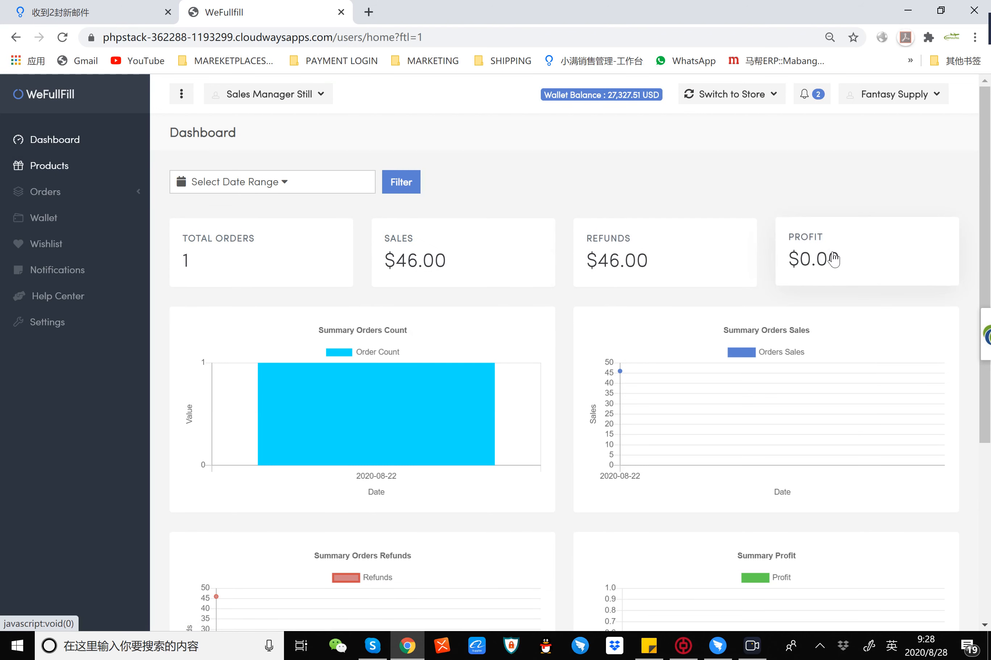
{"action": "scroll", "coordinate": [830, 258], "scroll_direction": "down", "scroll_amount": 5}
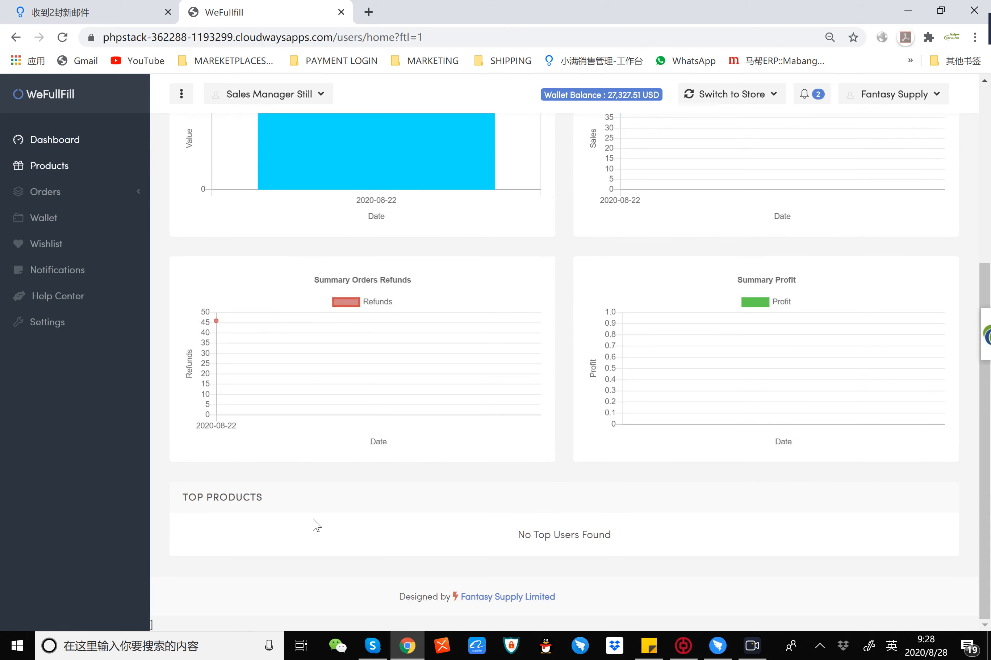
{"action": "scroll", "coordinate": [165, 362], "scroll_direction": "up", "scroll_amount": 1}
{"action": "scroll", "coordinate": [165, 362], "scroll_direction": "up", "scroll_amount": 5}
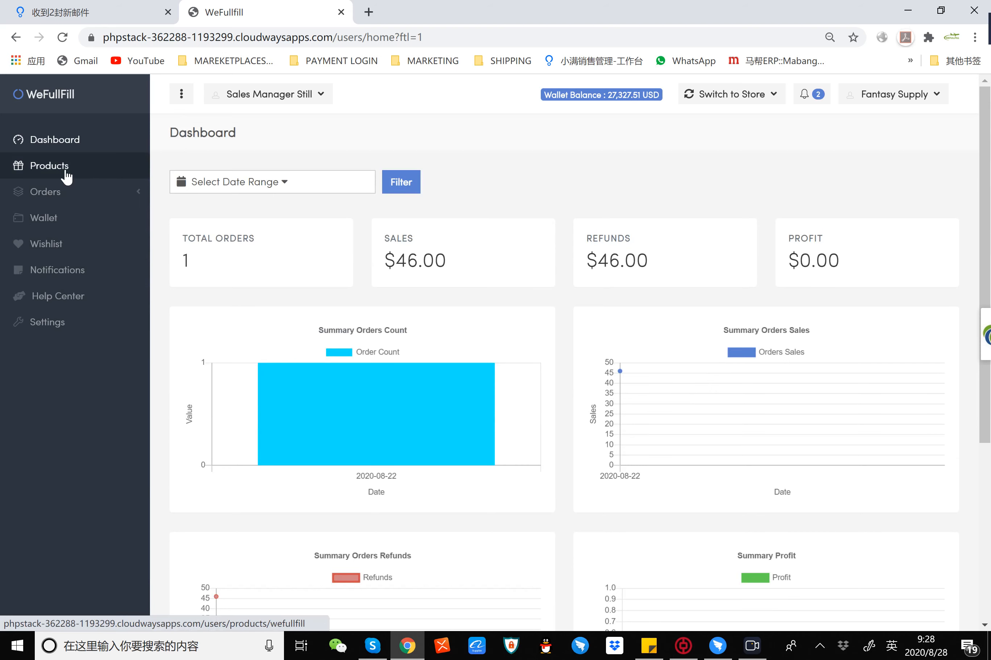
Step: Open the product catalogue and browse the listed items on its first page
{"action": "left_click", "coordinate": [53, 172]}
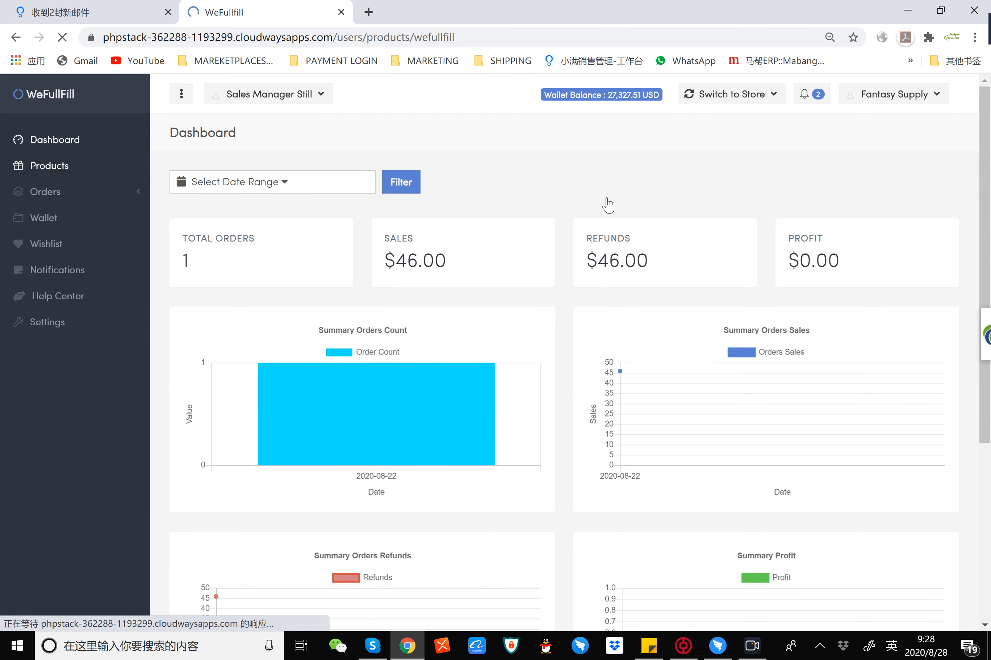
{"action": "scroll", "coordinate": [777, 285], "scroll_direction": "down", "scroll_amount": 7}
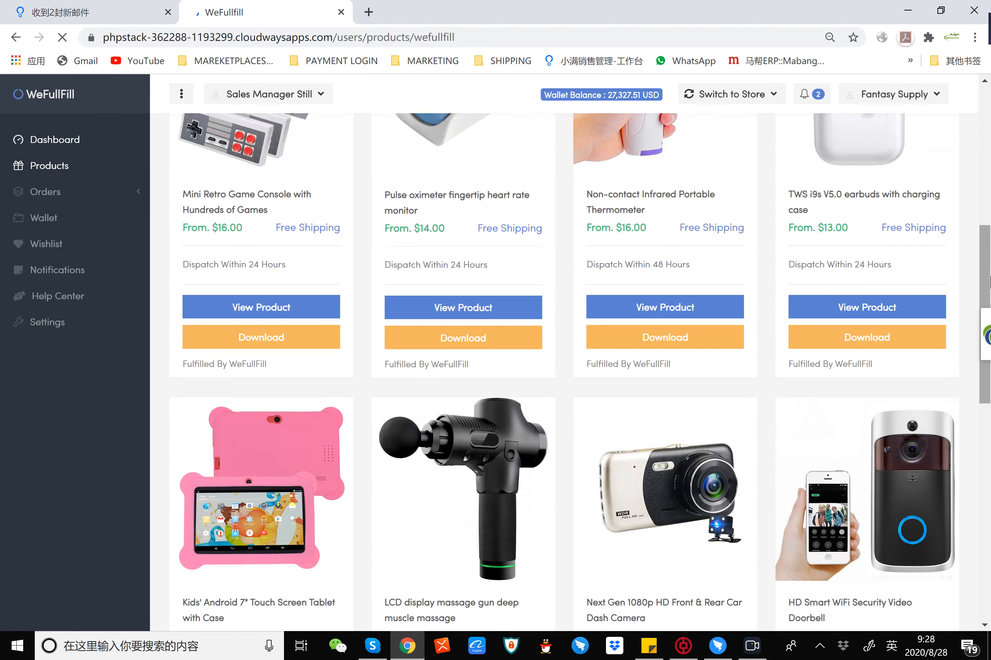
{"action": "scroll", "coordinate": [988, 281], "scroll_direction": "up", "scroll_amount": 5}
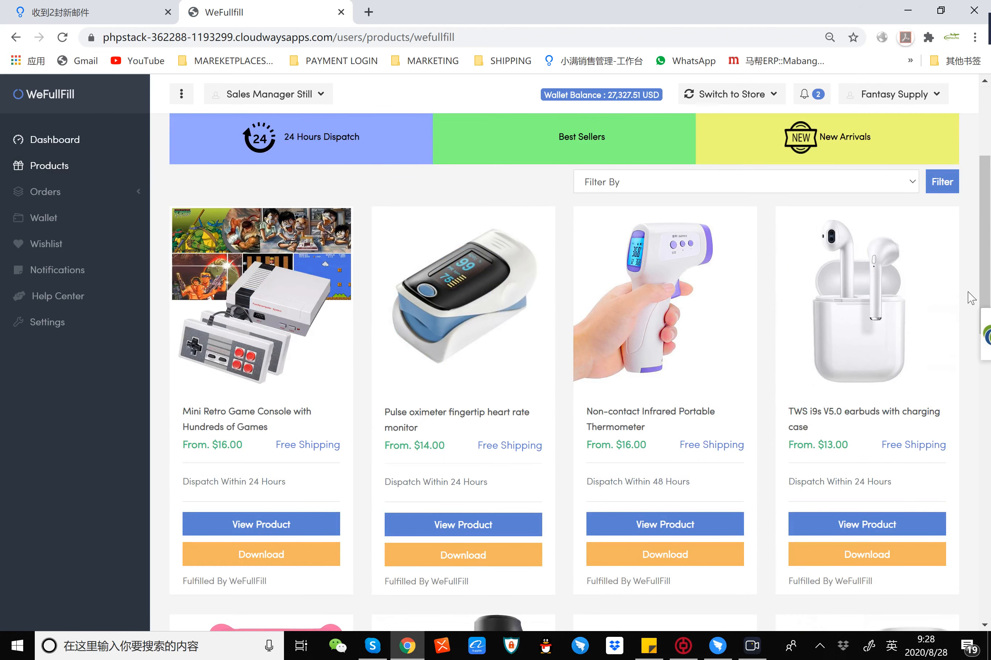
{"action": "scroll", "coordinate": [736, 385], "scroll_direction": "down", "scroll_amount": 1}
{"action": "scroll", "coordinate": [735, 385], "scroll_direction": "down", "scroll_amount": 14}
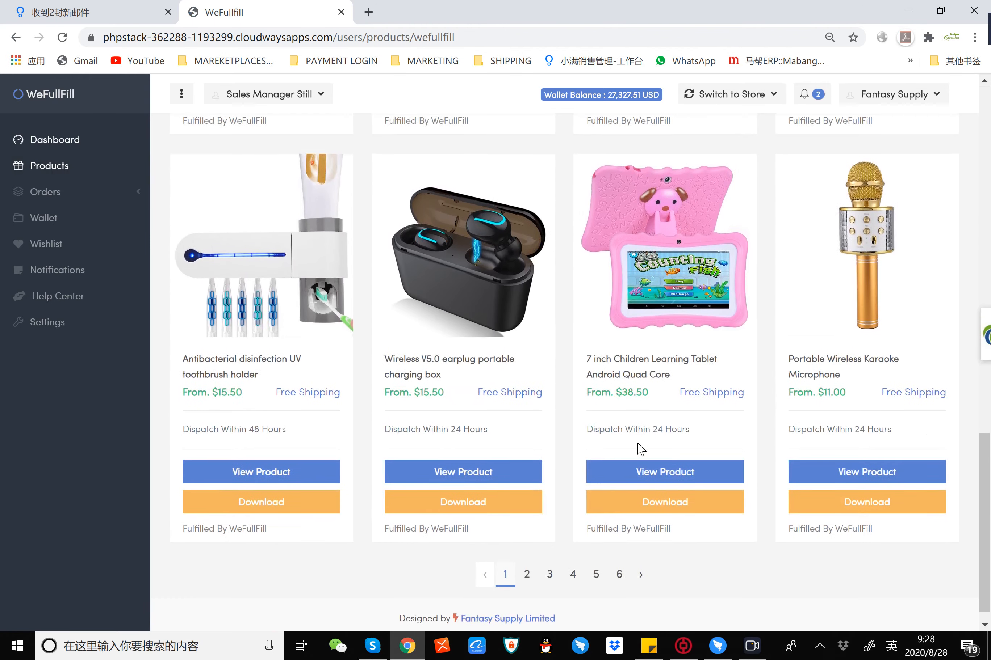
{"action": "scroll", "coordinate": [641, 448], "scroll_direction": "up", "scroll_amount": 1}
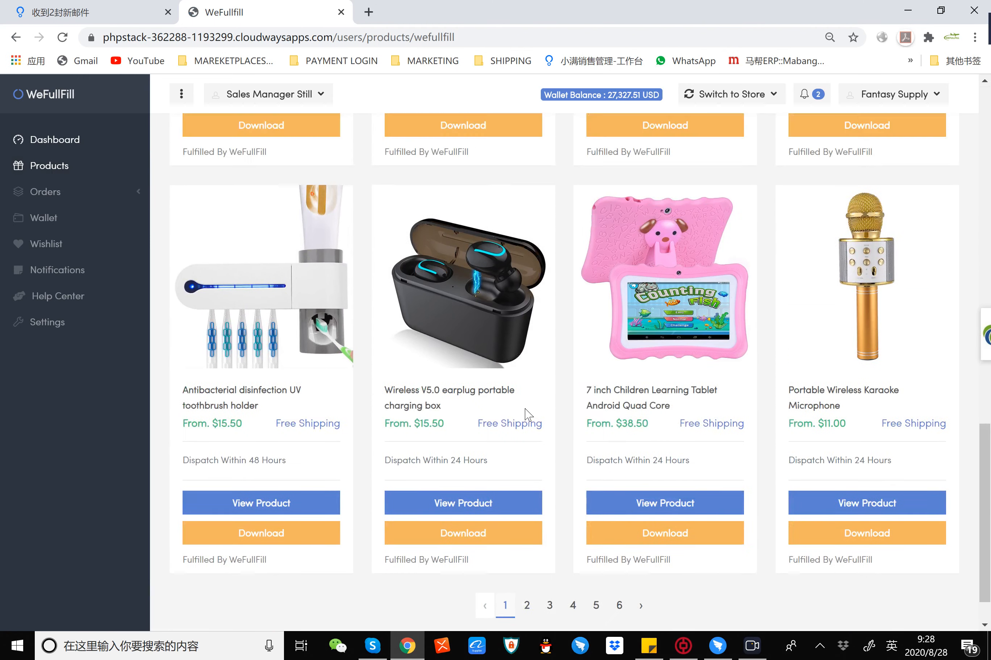
{"action": "scroll", "coordinate": [281, 360], "scroll_direction": "up", "scroll_amount": 14}
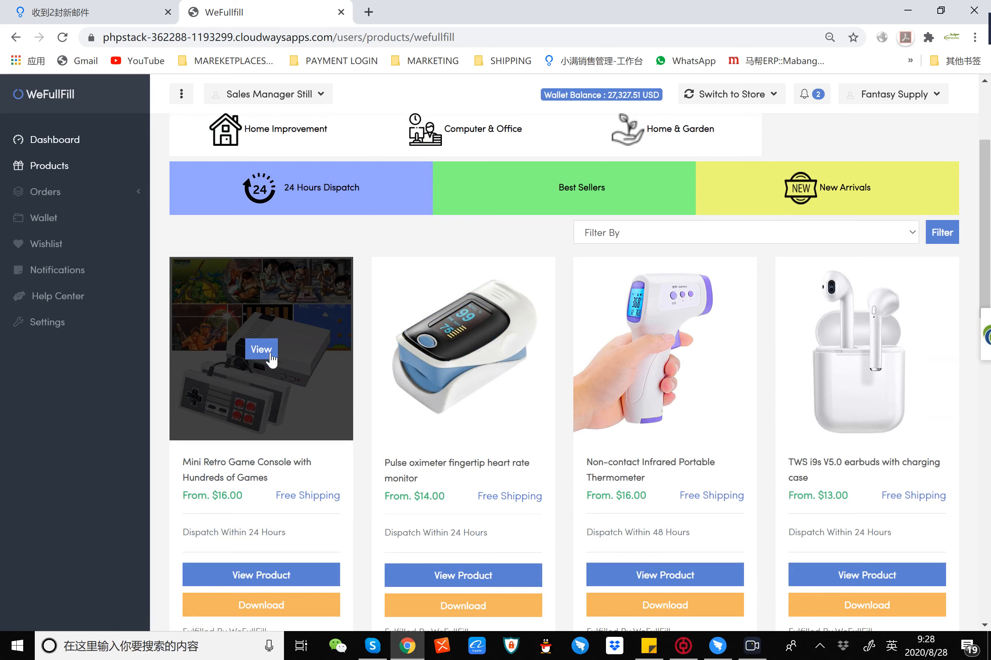
{"action": "scroll", "coordinate": [272, 352], "scroll_direction": "down", "scroll_amount": 3}
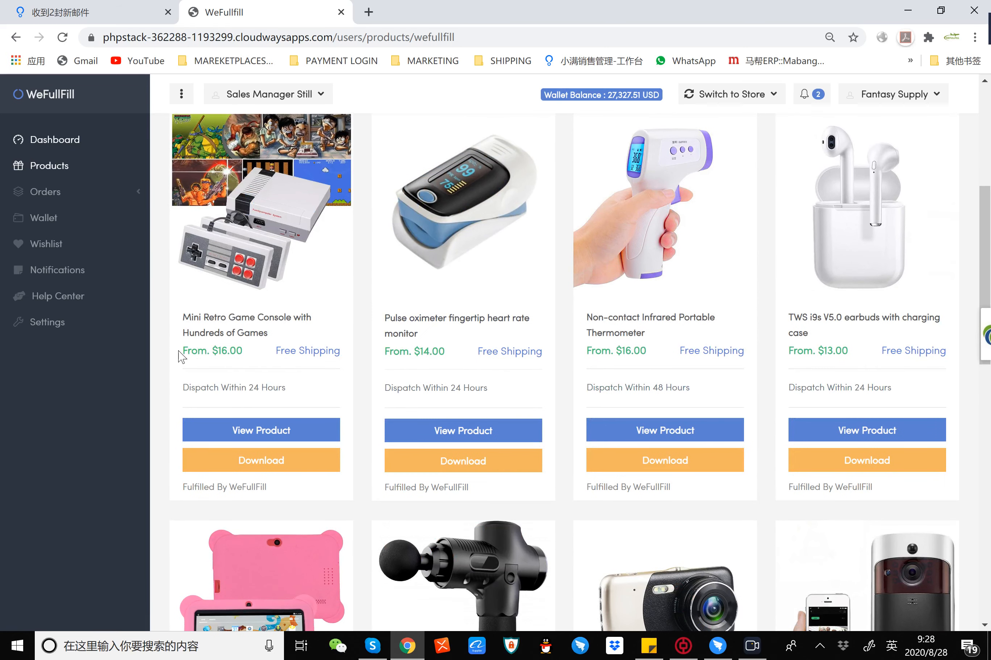
Step: Examine the price, free shipping and dispatch time details of the Mini Retro Game Console, highlighting the shipping and dispatch texts
{"action": "left_click_drag", "start_coordinate": [272, 350], "coordinate": [341, 352]}
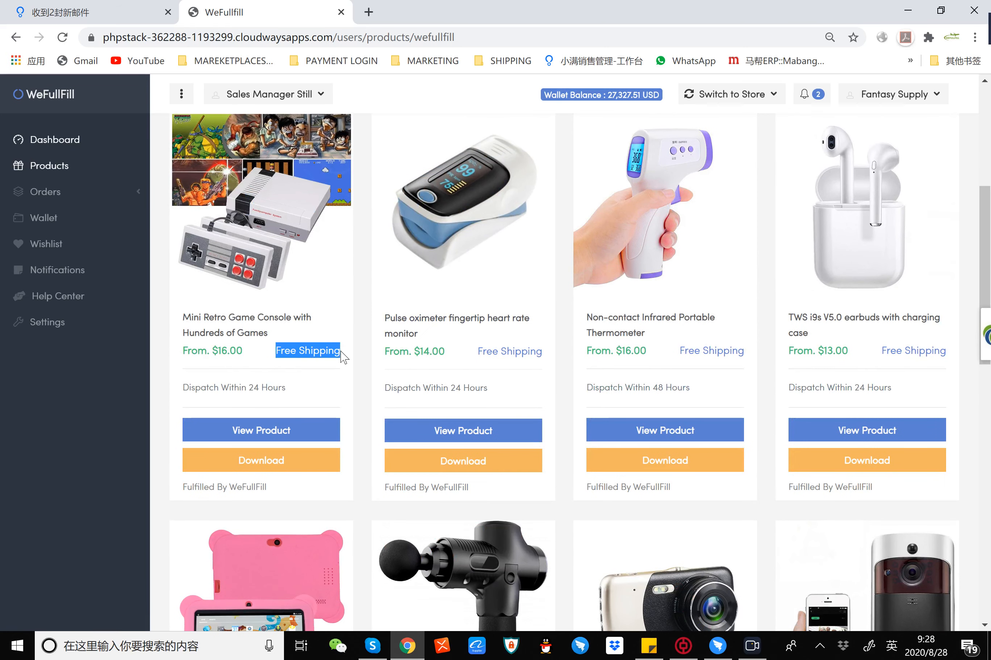
{"action": "left_click", "coordinate": [198, 354]}
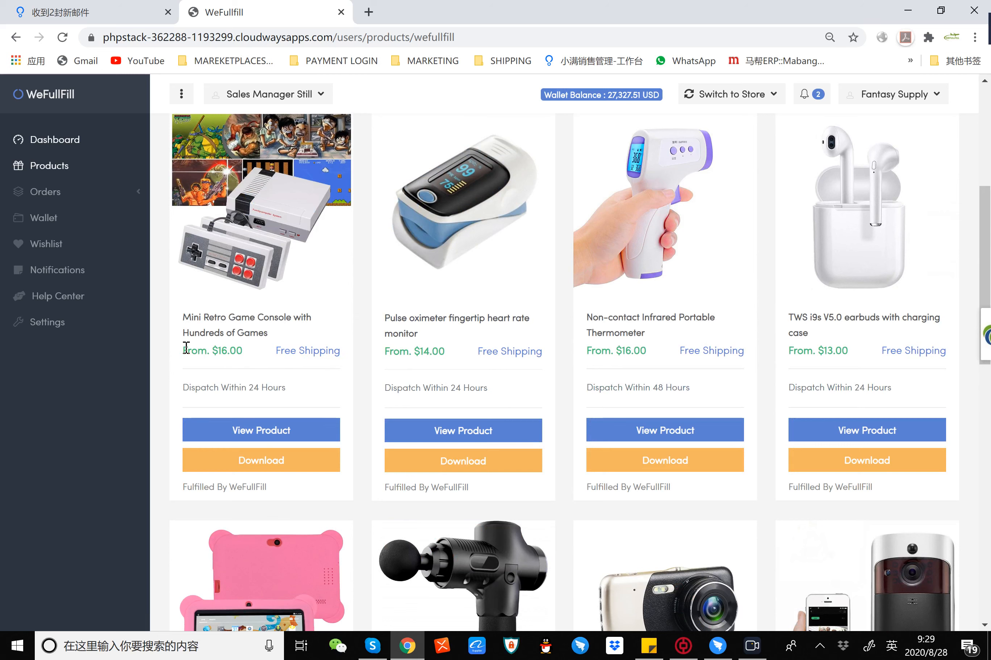
{"action": "left_click_drag", "start_coordinate": [274, 352], "coordinate": [348, 356]}
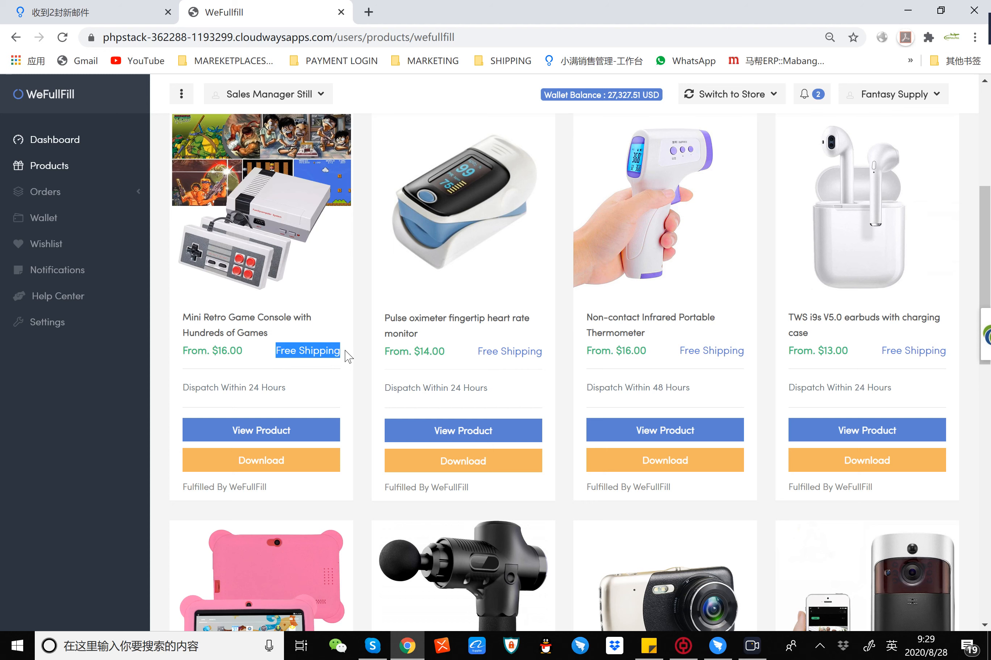
{"action": "left_click", "coordinate": [298, 360]}
{"action": "left_click_drag", "start_coordinate": [275, 350], "coordinate": [337, 349]}
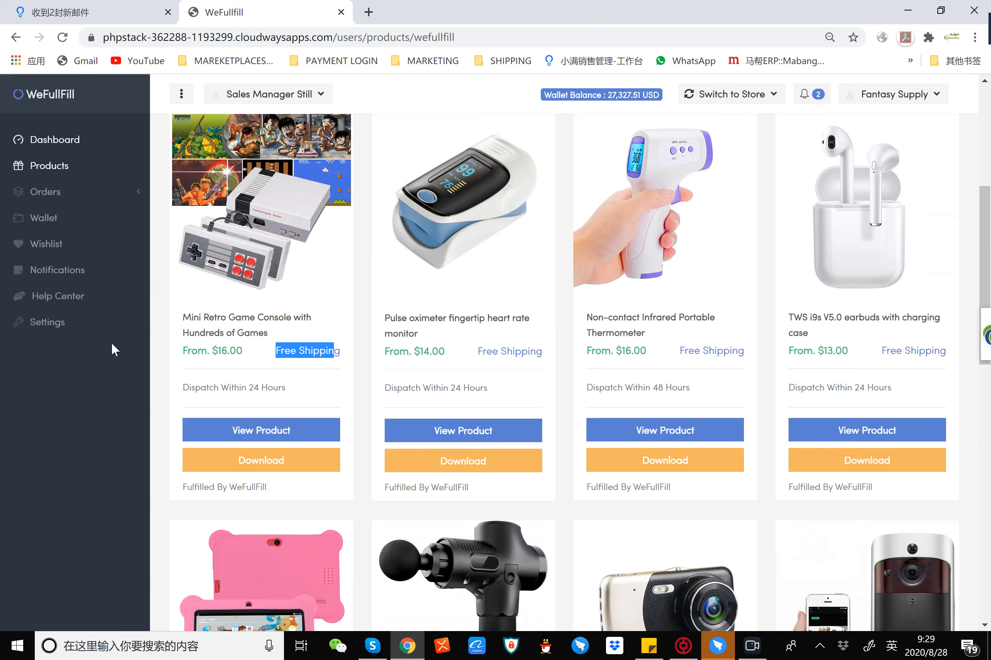
{"action": "left_click", "coordinate": [242, 366]}
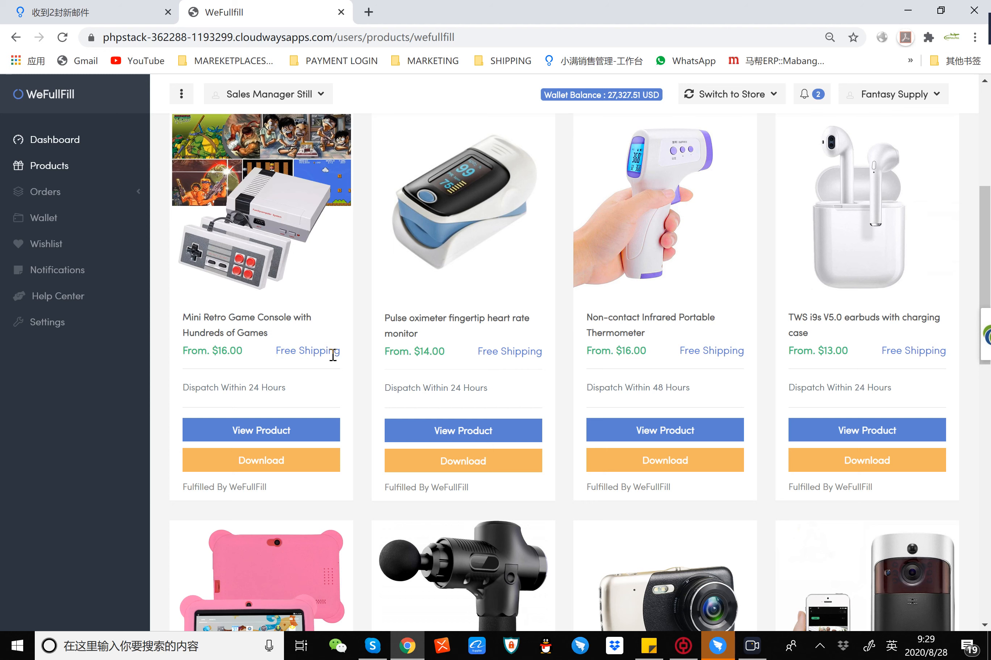
{"action": "left_click_drag", "start_coordinate": [183, 388], "coordinate": [301, 396]}
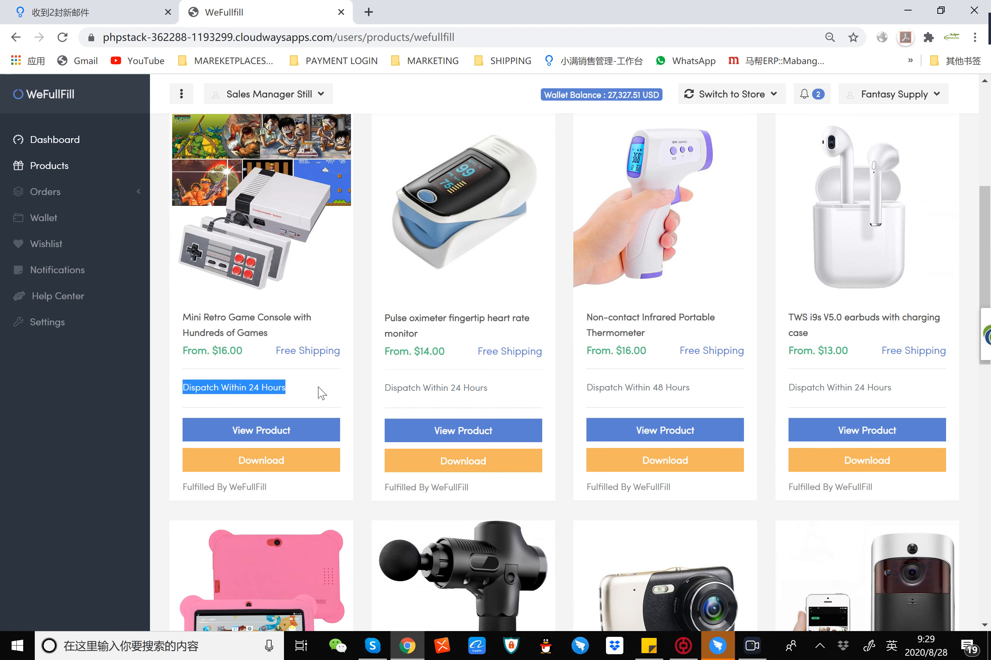
Step: Download the product data of the LCD display massage gun as a CSV file and open it in the spreadsheet program
{"action": "scroll", "coordinate": [720, 373], "scroll_direction": "down", "scroll_amount": 13}
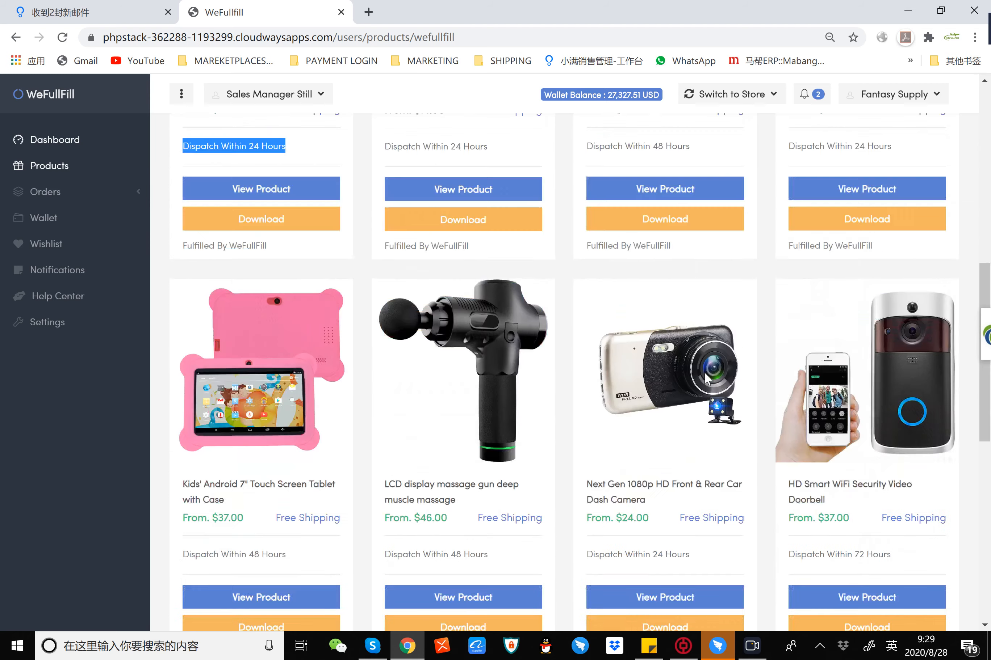
{"action": "scroll", "coordinate": [725, 362], "scroll_direction": "up", "scroll_amount": 14}
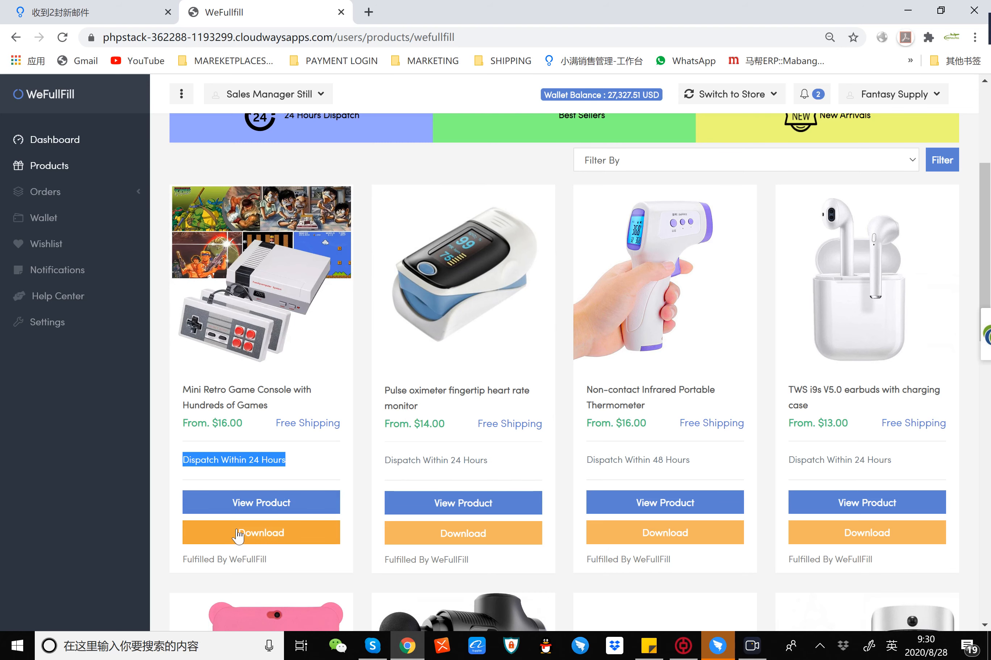
{"action": "scroll", "coordinate": [247, 541], "scroll_direction": "down", "scroll_amount": 1}
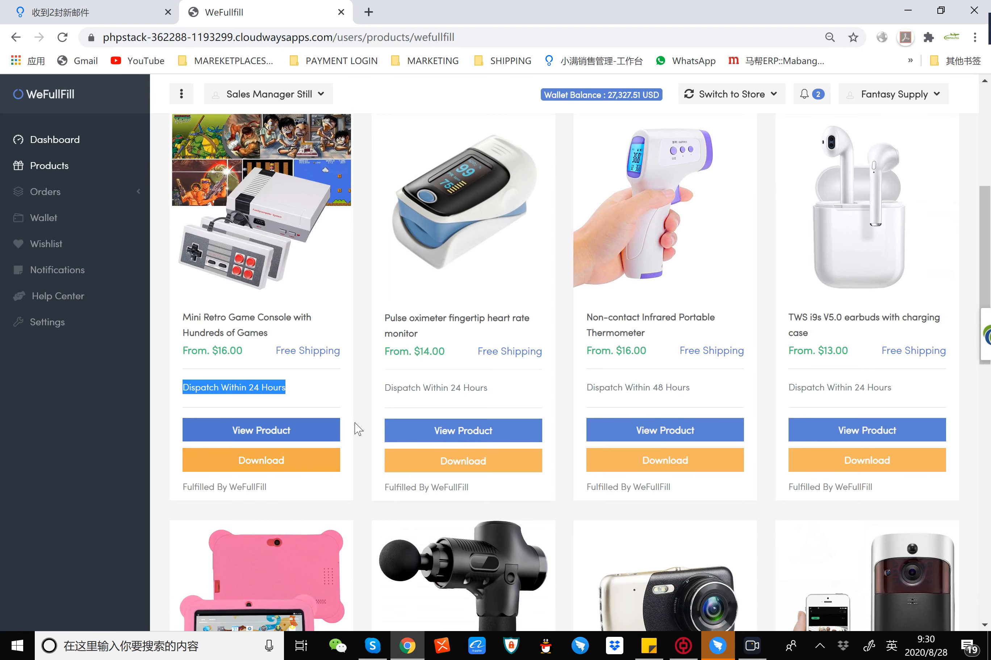
{"action": "scroll", "coordinate": [362, 405], "scroll_direction": "down", "scroll_amount": 6}
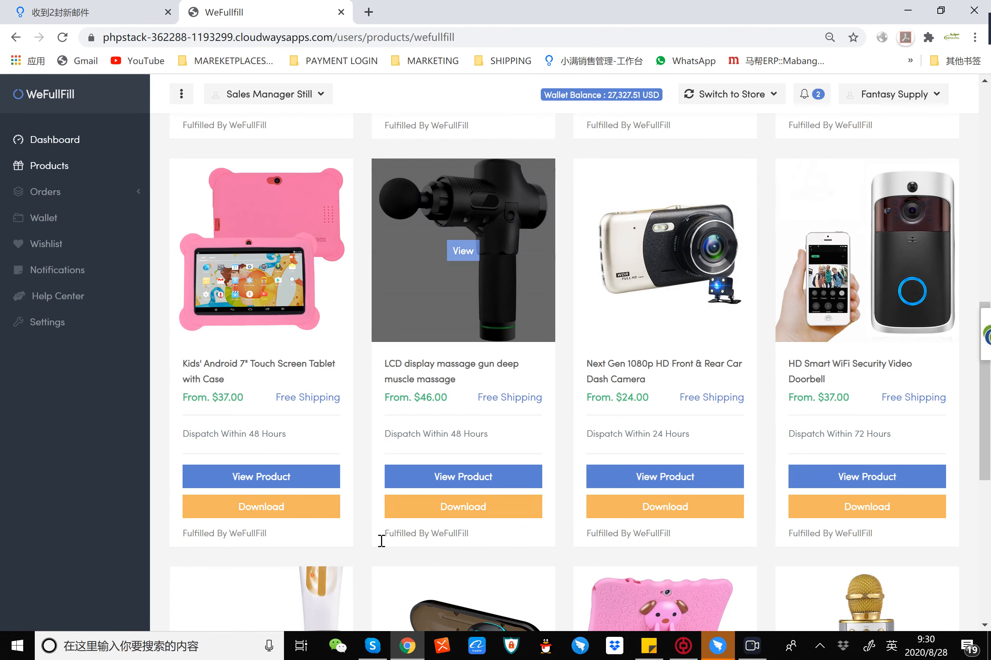
{"action": "left_click", "coordinate": [464, 517]}
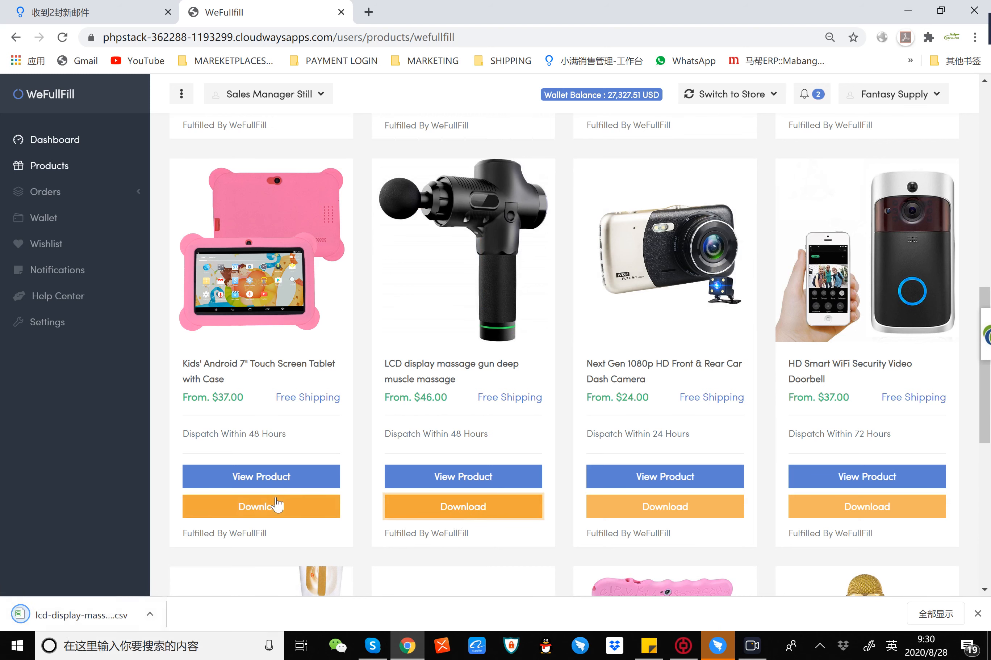
{"action": "left_click", "coordinate": [91, 618]}
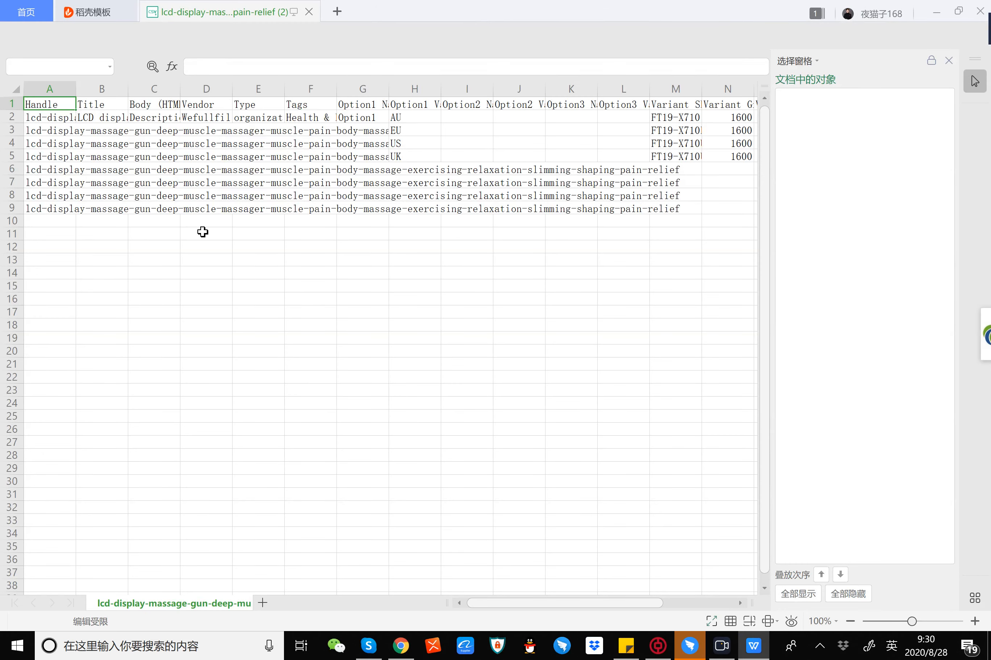
Step: Widen the Handle, Title and Body (HTML) columns of the product sheet
{"action": "left_click", "coordinate": [310, 286]}
{"action": "left_click_drag", "start_coordinate": [76, 89], "coordinate": [347, 89]}
{"action": "left_click", "coordinate": [197, 287]}
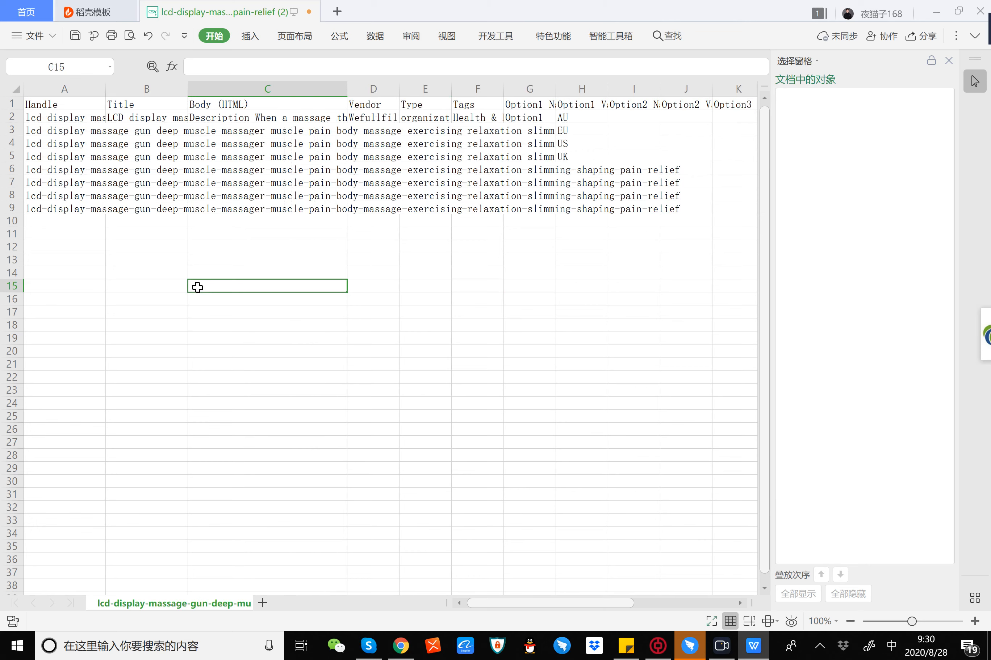
Step: Inspect the handle, title, body description and vendor entries in row 2 of the product sheet
{"action": "left_click", "coordinate": [94, 233]}
{"action": "left_click", "coordinate": [65, 119]}
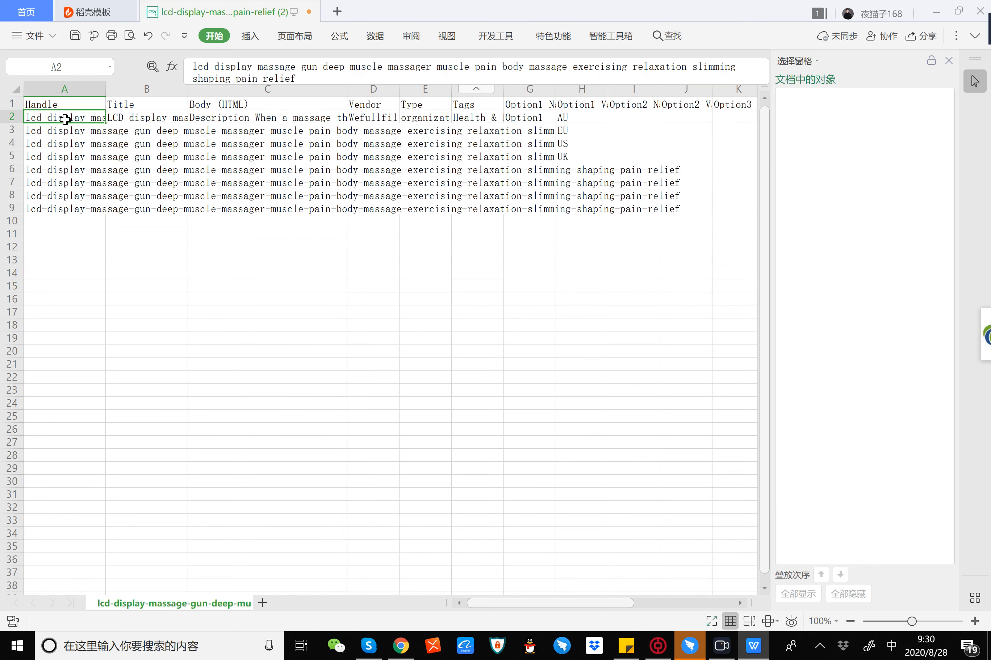
{"action": "key", "text": "Right"}
{"action": "key", "text": "Right"}
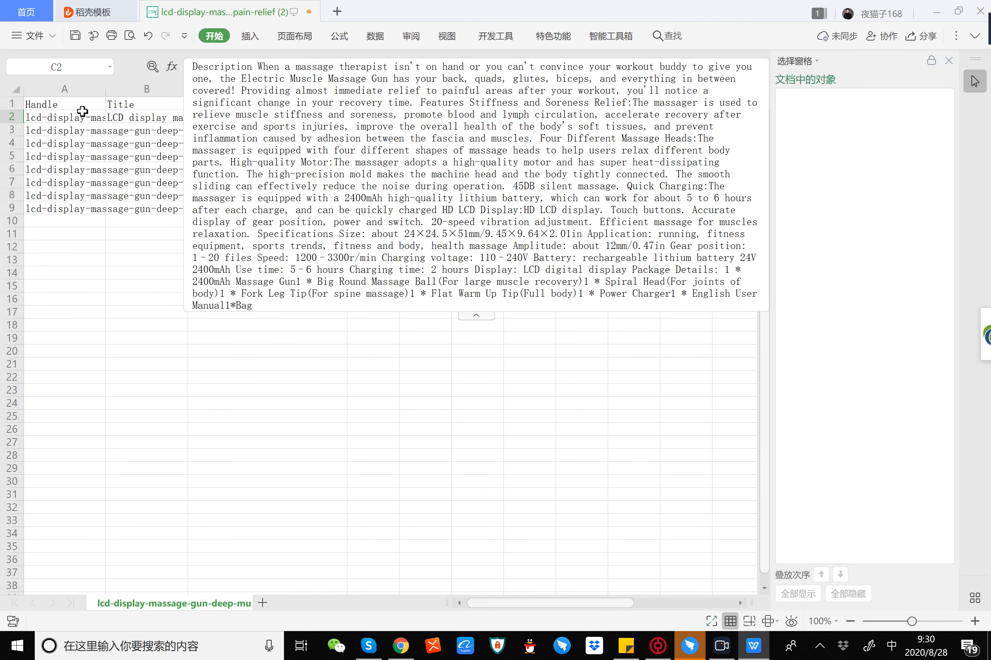
{"action": "left_click", "coordinate": [57, 480]}
{"action": "left_click", "coordinate": [251, 104]}
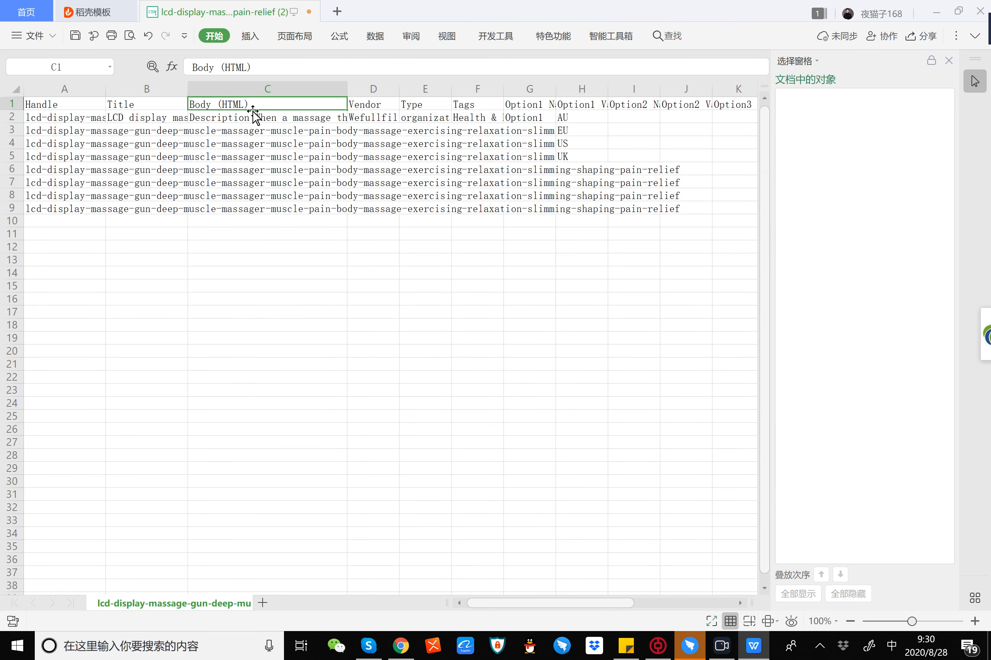
{"action": "left_click", "coordinate": [253, 118]}
{"action": "left_click", "coordinate": [167, 444]}
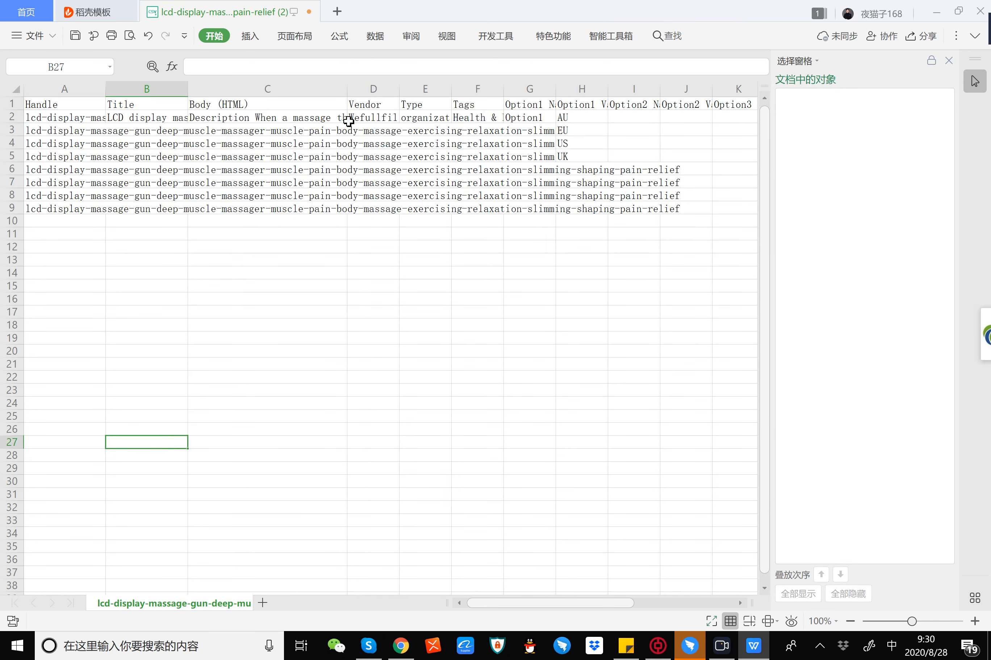
{"action": "left_click", "coordinate": [368, 112]}
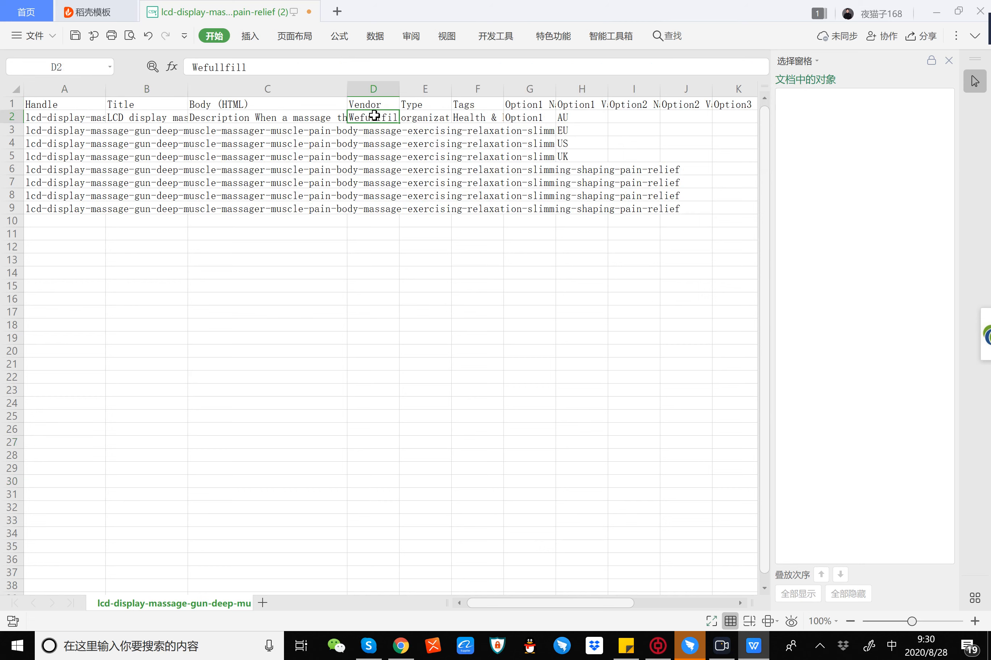
Step: Inspect the type, tags and option columns of the product sheet, including the country codes under Option1 Value
{"action": "key", "text": "Right"}
{"action": "key", "text": "Right"}
{"action": "key", "text": "Right"}
{"action": "key", "text": "Right"}
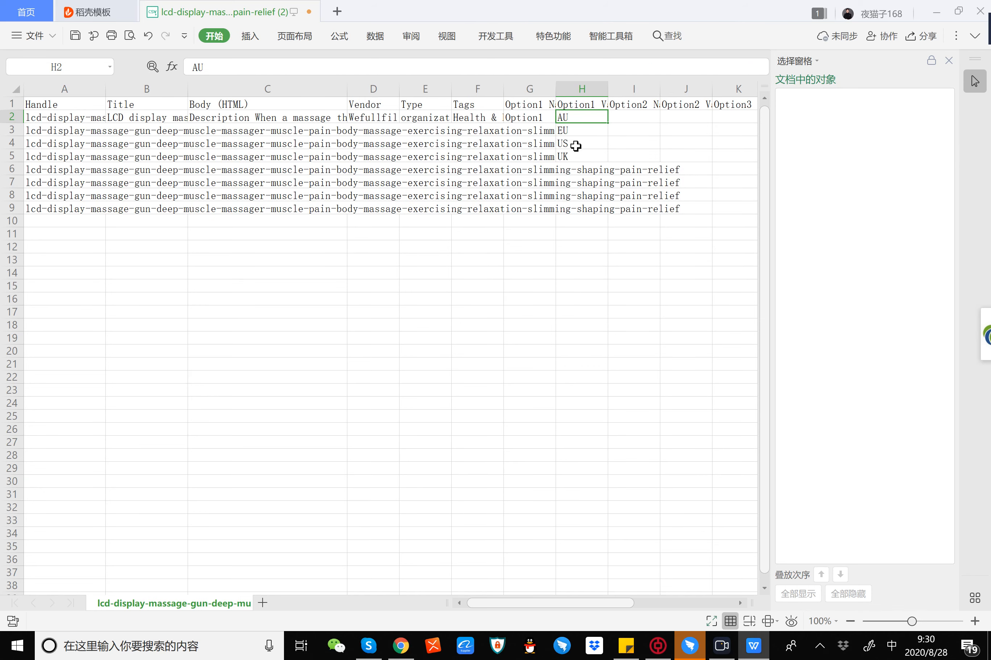
{"action": "left_click_drag", "start_coordinate": [581, 157], "coordinate": [586, 96]}
{"action": "left_click", "coordinate": [641, 141]}
{"action": "key", "text": "Right"}
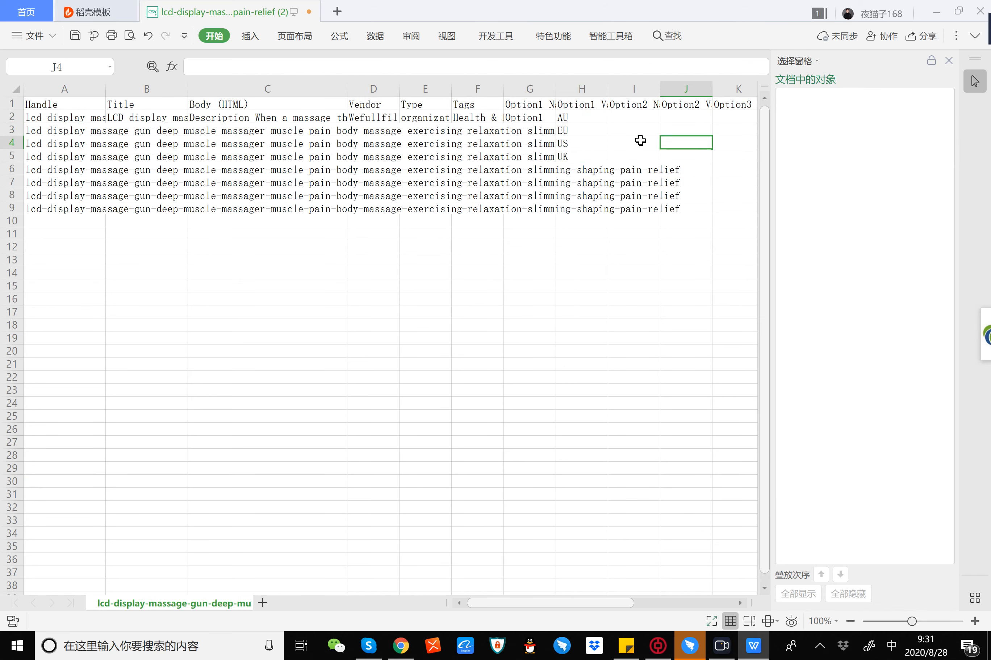
{"action": "key", "text": "Right"}
{"action": "key", "text": "Right"}
{"action": "key", "text": "Right"}
{"action": "key", "text": "Right"}
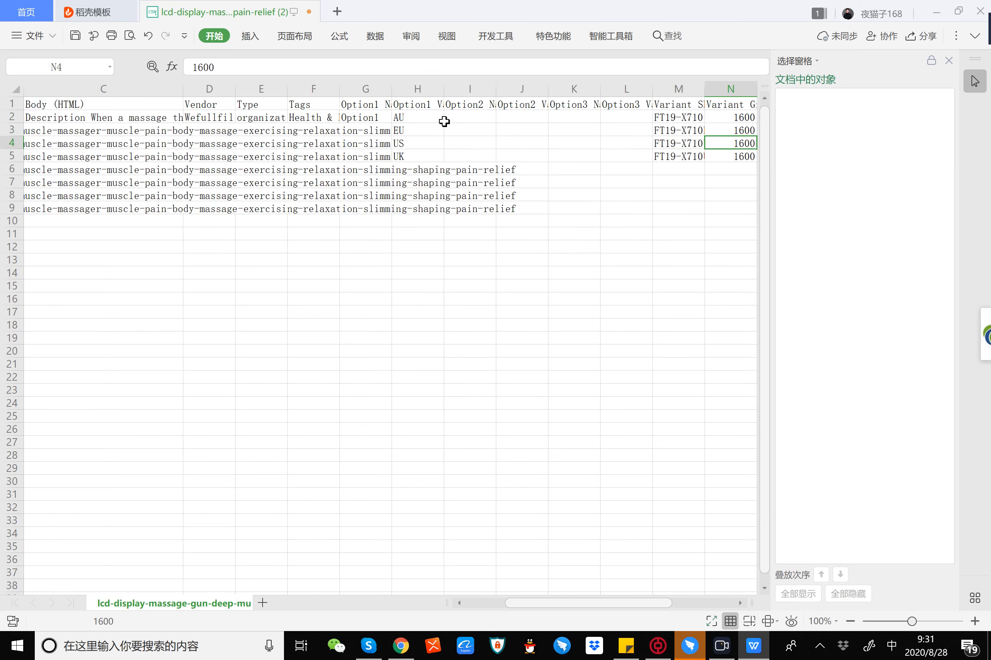
{"action": "left_click", "coordinate": [444, 123]}
{"action": "left_click", "coordinate": [416, 132]}
{"action": "left_click", "coordinate": [412, 157]}
{"action": "left_click", "coordinate": [522, 141]}
Step: Widen the Variant SKU column so the full SKU codes are readable
{"action": "key", "text": "Right"}
{"action": "key", "text": "Right"}
{"action": "key", "text": "Right"}
{"action": "key", "text": "Right"}
{"action": "key", "text": "Right"}
{"action": "key", "text": "Right"}
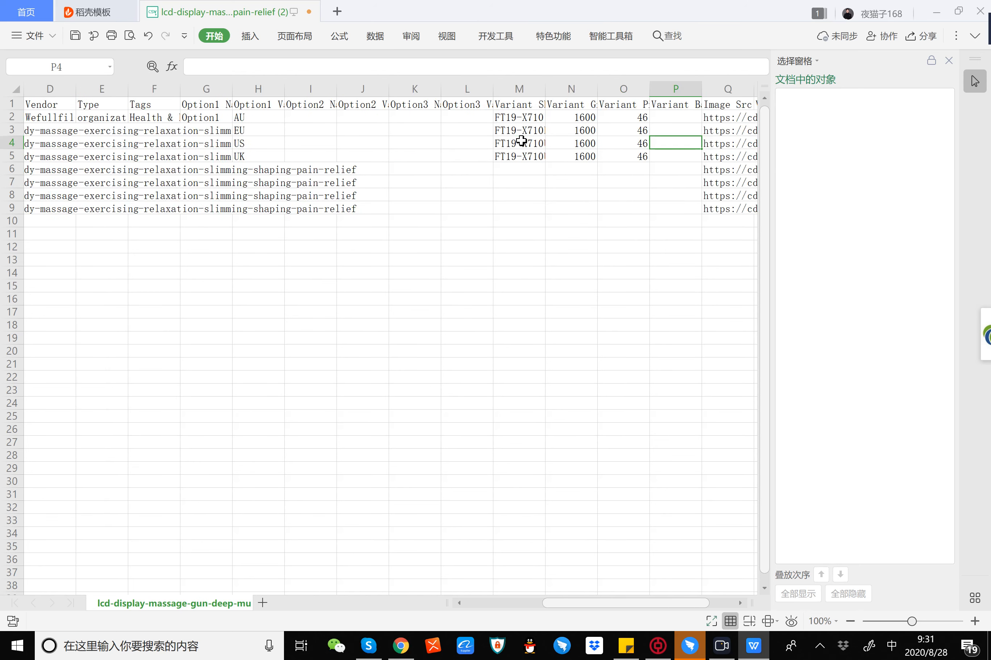
{"action": "left_click_drag", "start_coordinate": [546, 94], "coordinate": [611, 93]}
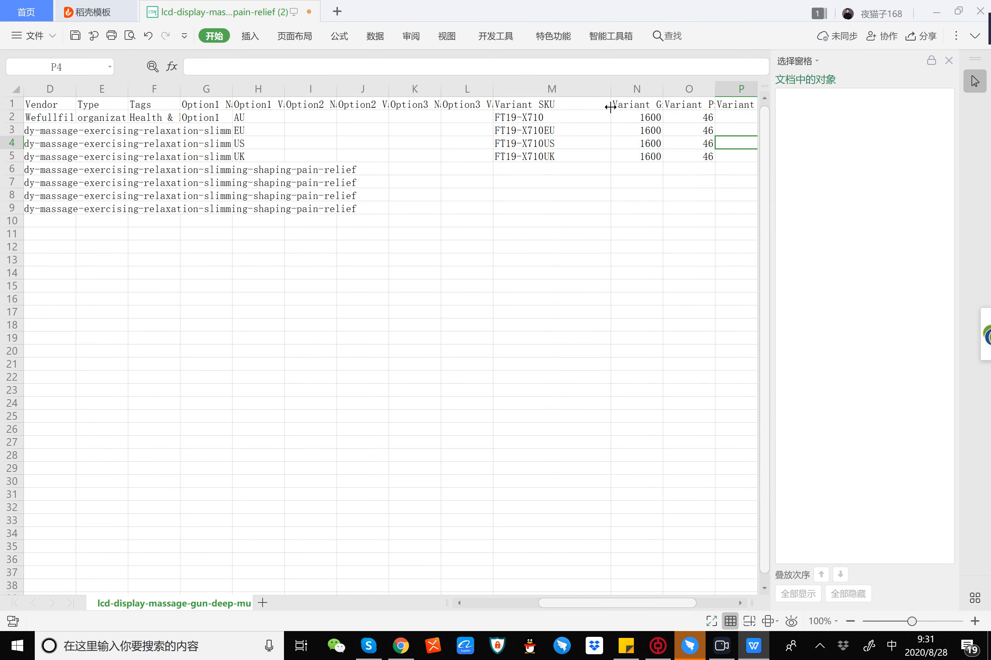
Step: Examine the variant SKUs in column M and match them with the country options in column H
{"action": "left_click", "coordinate": [561, 117]}
{"action": "left_click_drag", "start_coordinate": [561, 117], "coordinate": [561, 144]}
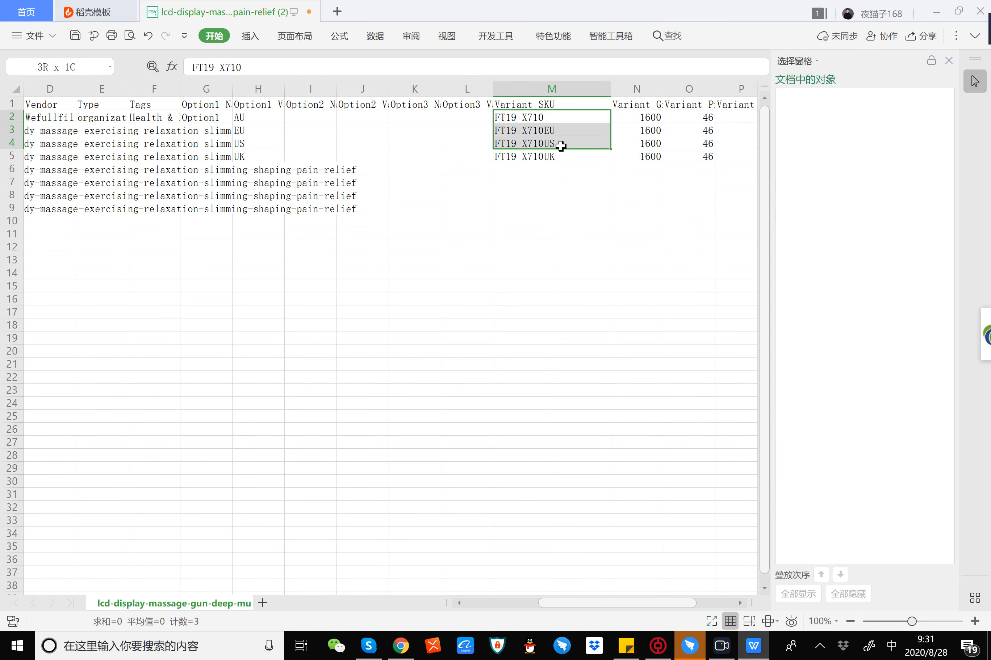
{"action": "left_click", "coordinate": [387, 153]}
{"action": "left_click_drag", "start_coordinate": [504, 153], "coordinate": [264, 138]}
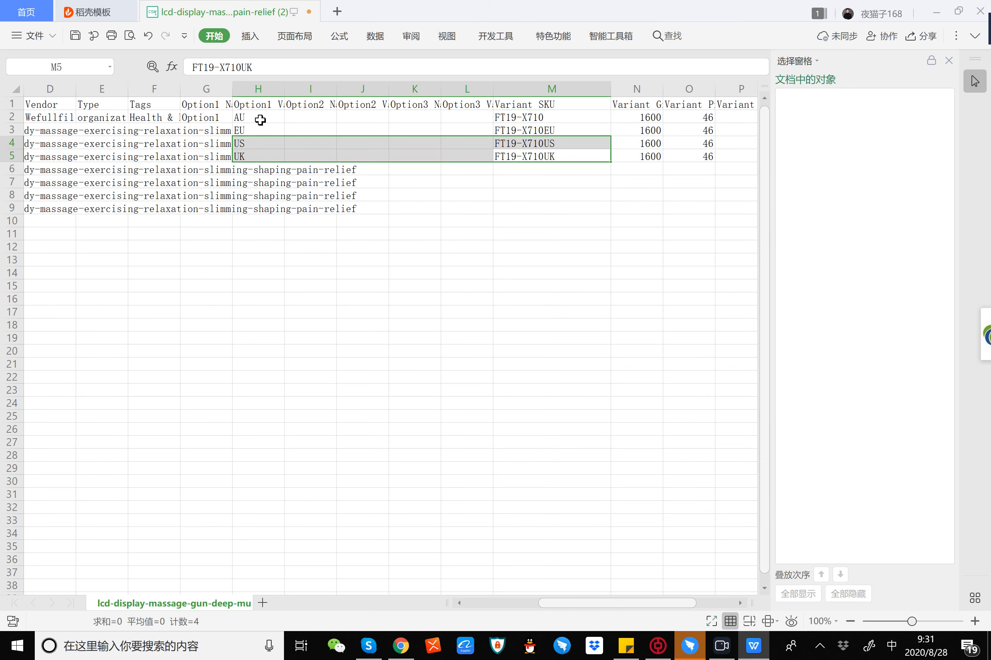
{"action": "left_click", "coordinate": [560, 184]}
{"action": "left_click_drag", "start_coordinate": [551, 121], "coordinate": [538, 175]}
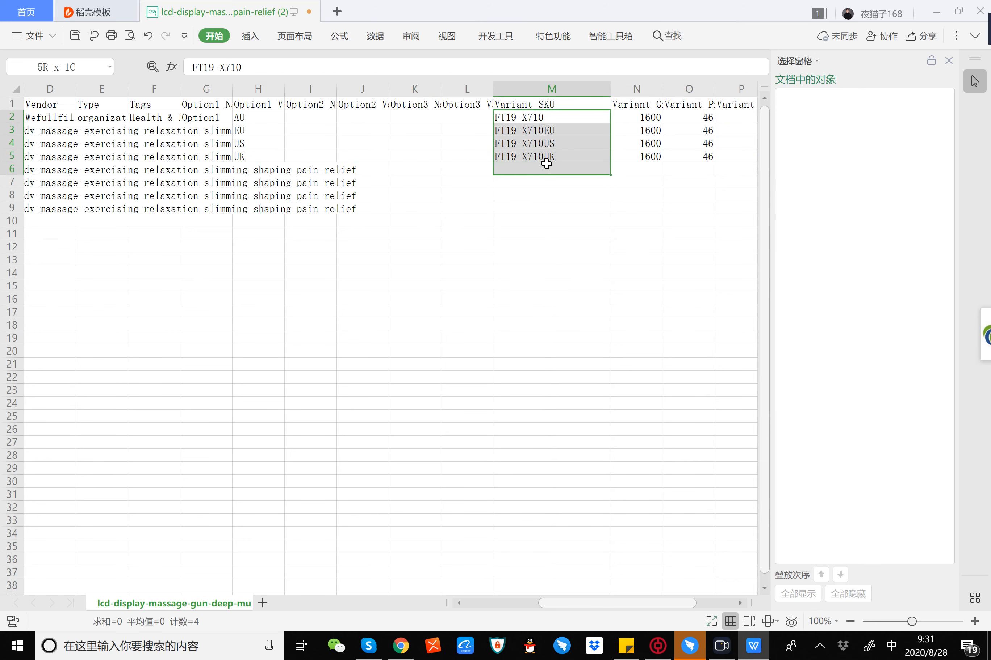
{"action": "left_click", "coordinate": [534, 197]}
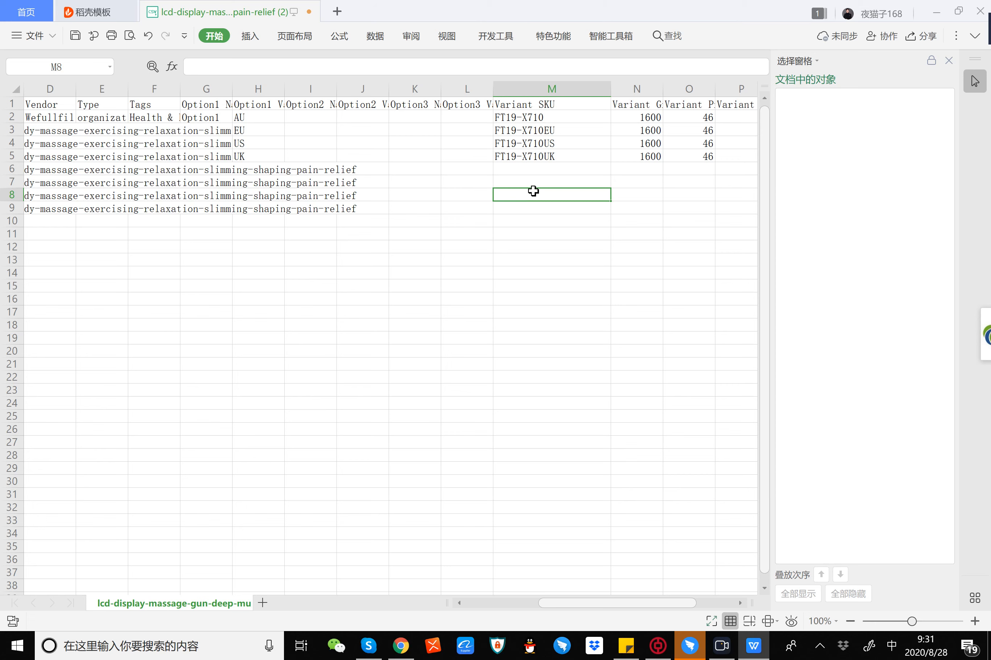
Step: Widen the Variant Price column in the product sheet and select the first variant's price
{"action": "left_click", "coordinate": [646, 199]}
{"action": "left_click", "coordinate": [633, 142]}
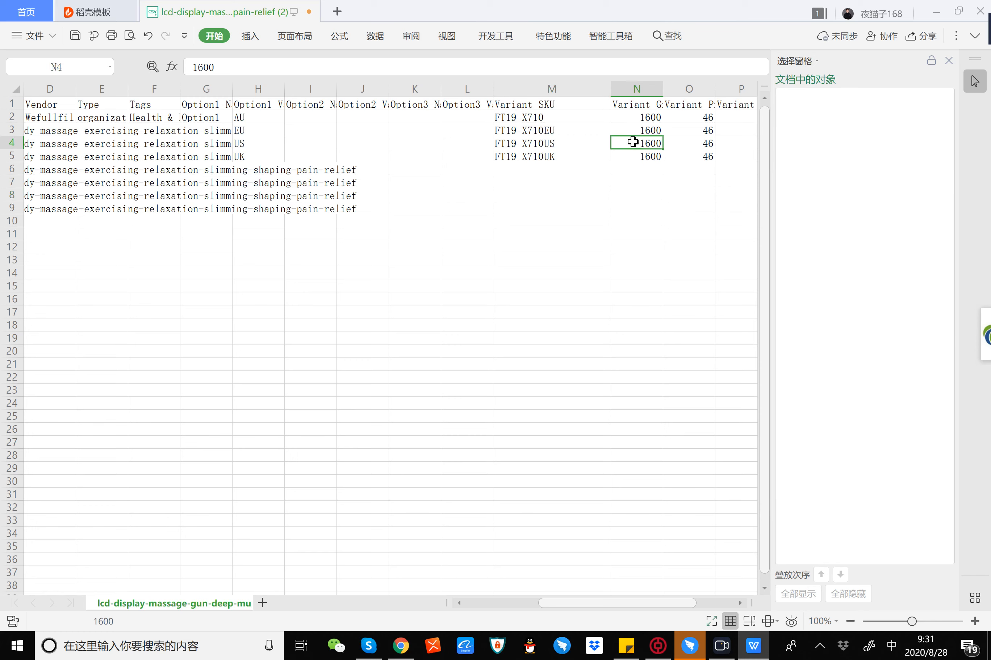
{"action": "key", "text": "Right"}
{"action": "key", "text": "Right"}
{"action": "key", "text": "Right"}
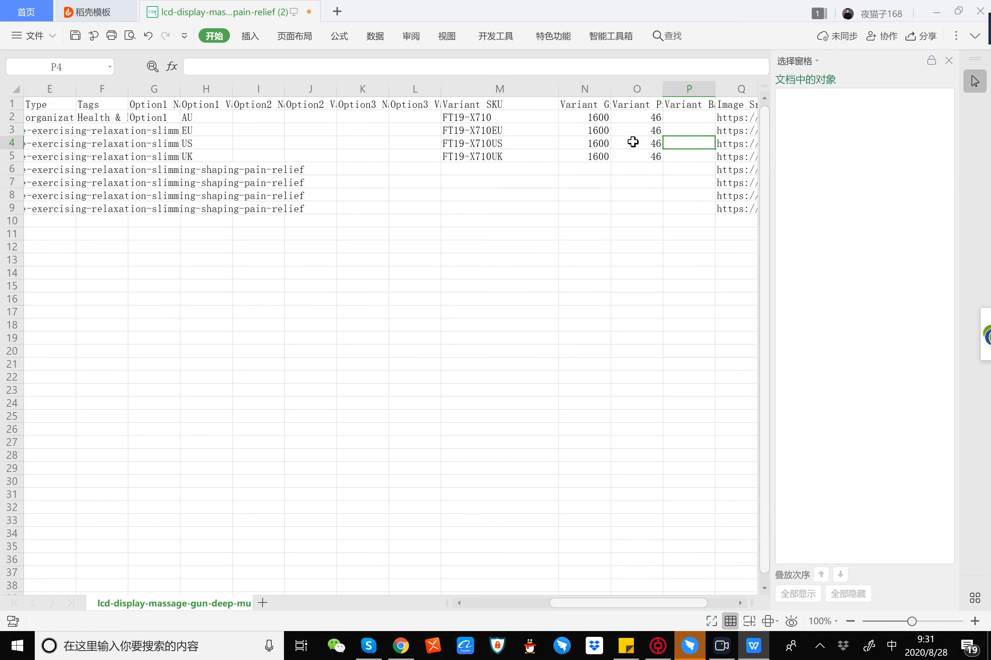
{"action": "left_click_drag", "start_coordinate": [610, 89], "coordinate": [676, 90]}
{"action": "left_click", "coordinate": [600, 121]}
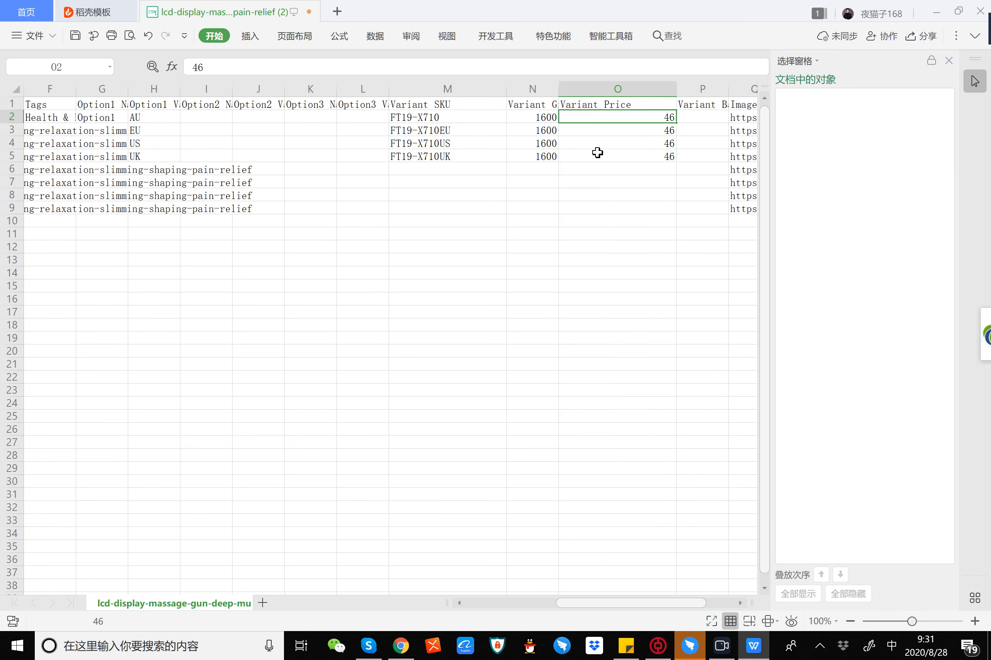
Step: Widen the Image Src column in the product sheet
{"action": "key", "text": "Right"}
{"action": "key", "text": "Right"}
{"action": "key", "text": "Right"}
{"action": "key", "text": "Right"}
{"action": "key", "text": "Right"}
{"action": "key", "text": "Right"}
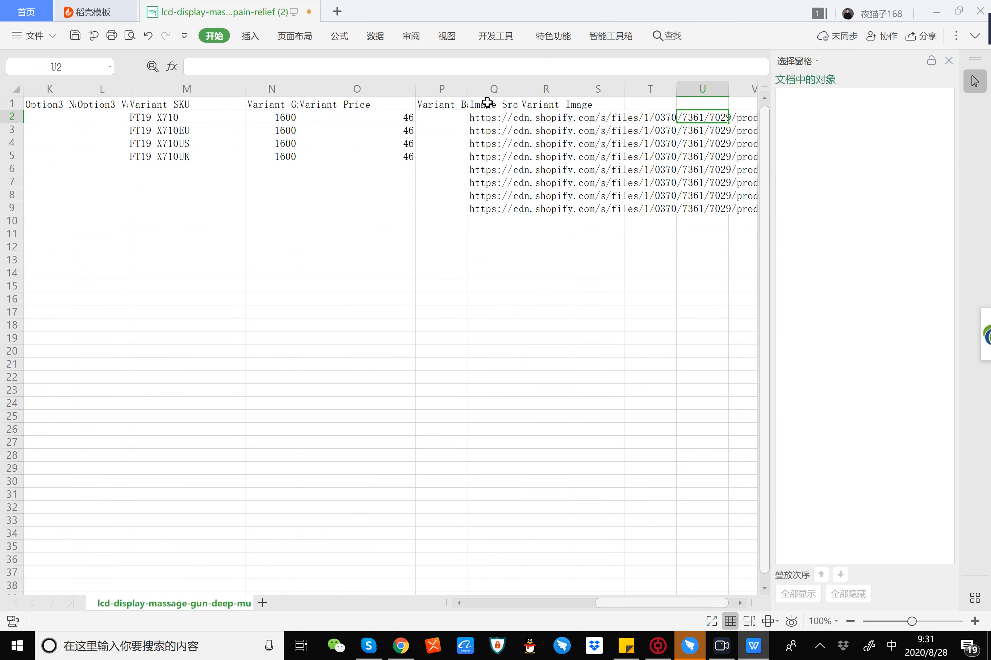
{"action": "left_click_drag", "start_coordinate": [525, 89], "coordinate": [667, 89]}
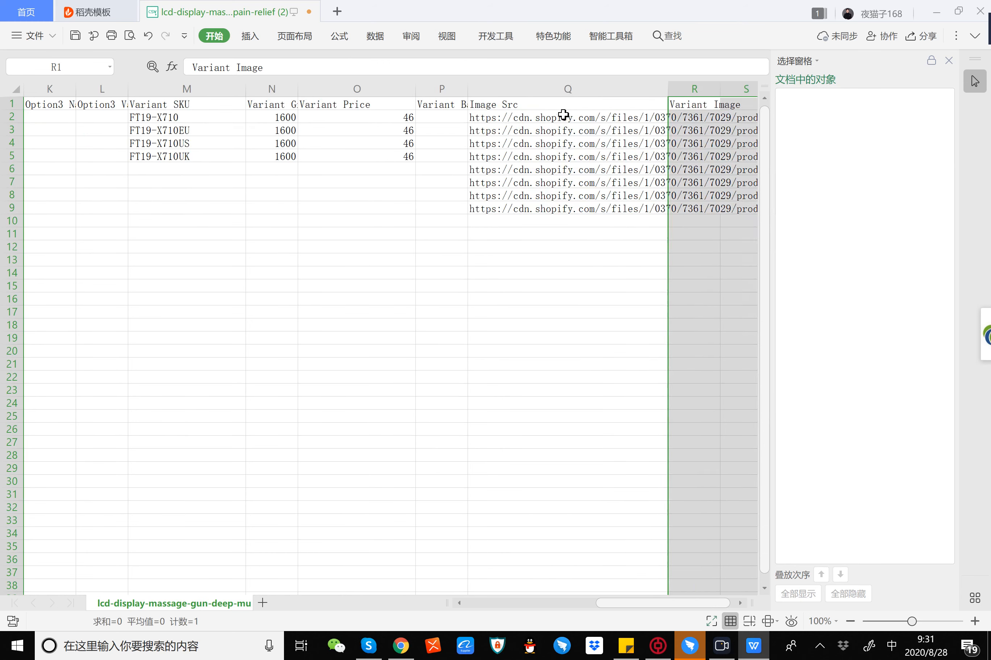
Step: Copy the image URL from cell Q2 and open it in a new Chrome tab
{"action": "double_click", "coordinate": [563, 117]}
{"action": "key", "text": "ctrl+a"}
{"action": "key", "text": "ctrl+c"}
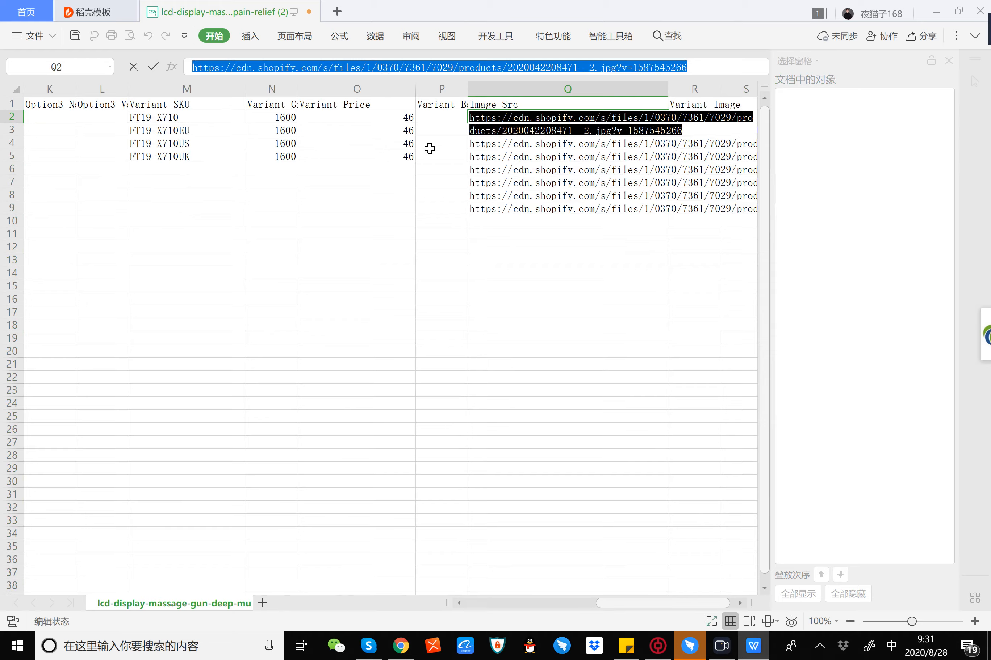
{"action": "left_click", "coordinate": [403, 647]}
{"action": "left_click", "coordinate": [369, 12]}
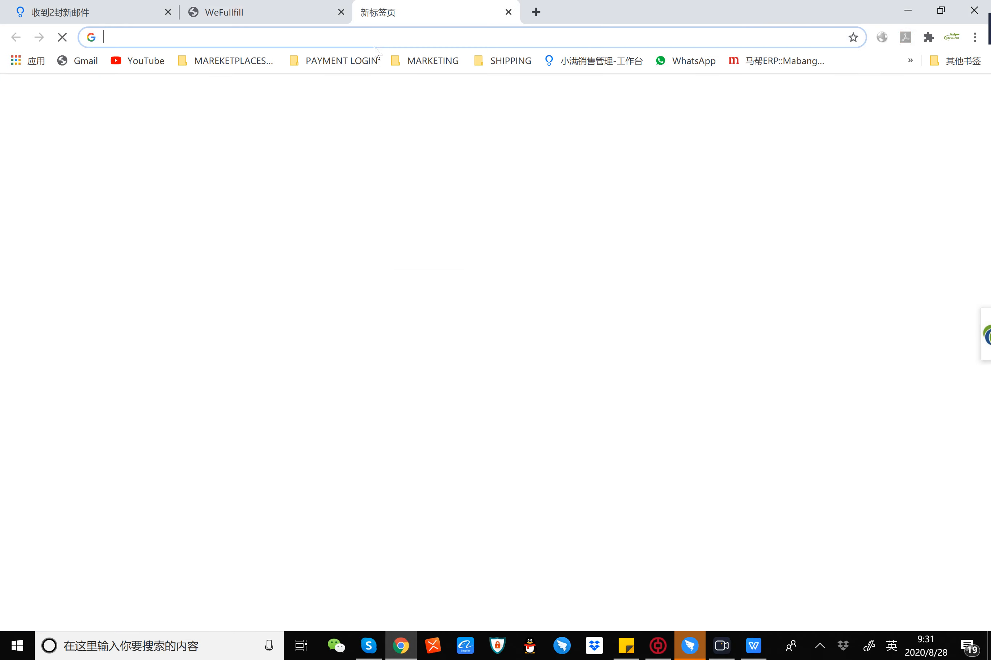
{"action": "key", "text": "ctrl+v"}
{"action": "key", "text": "Return"}
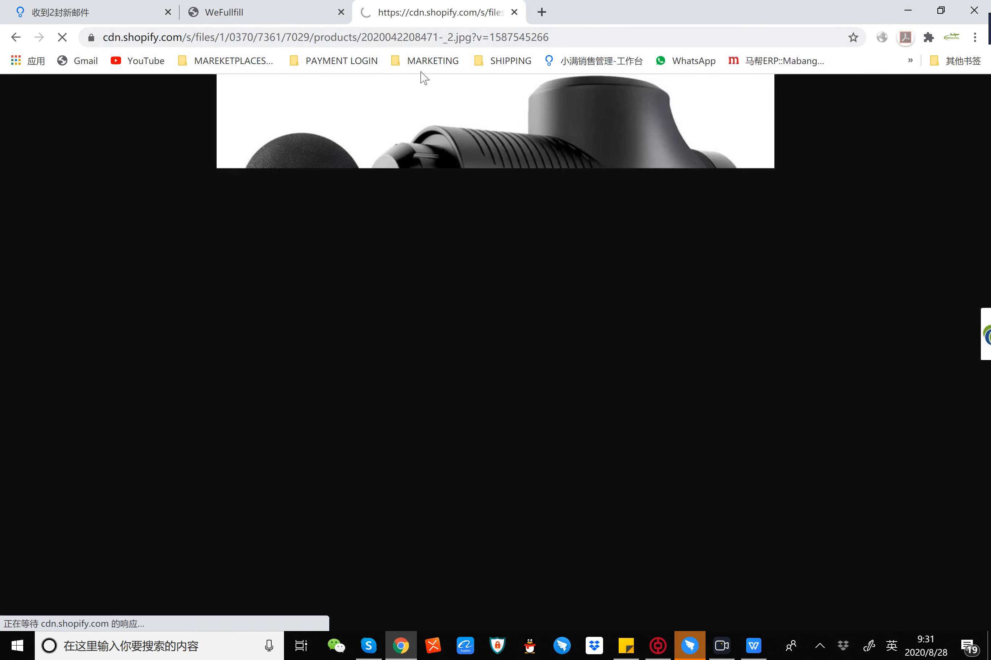
Step: Close the product image tab and return to the product sheet in the spreadsheet program, selecting an empty cell
{"action": "left_click", "coordinate": [514, 12]}
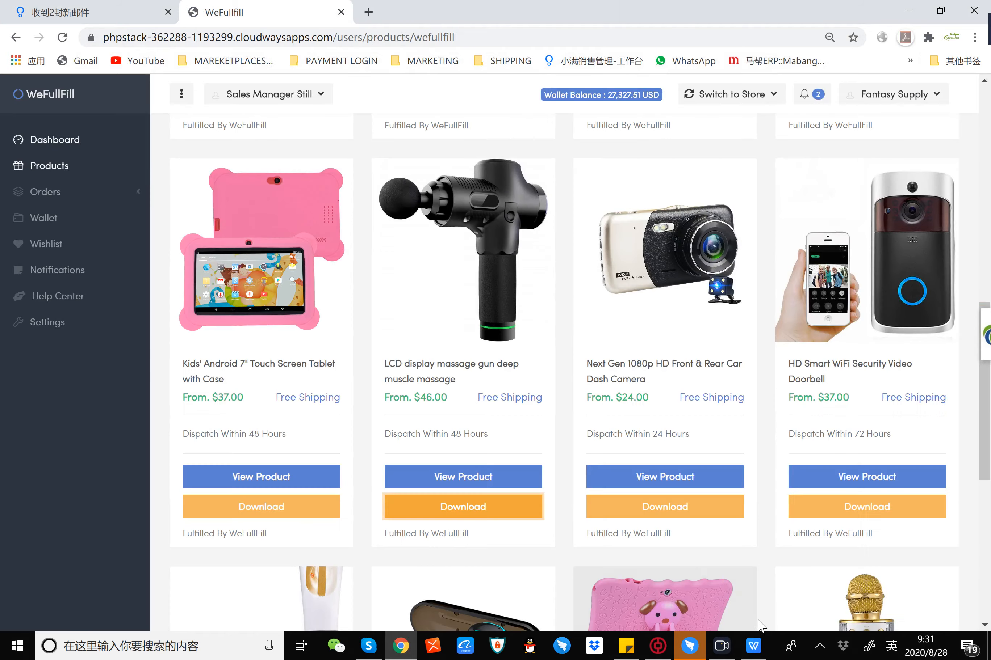
{"action": "left_click", "coordinate": [753, 646]}
{"action": "left_click", "coordinate": [483, 354]}
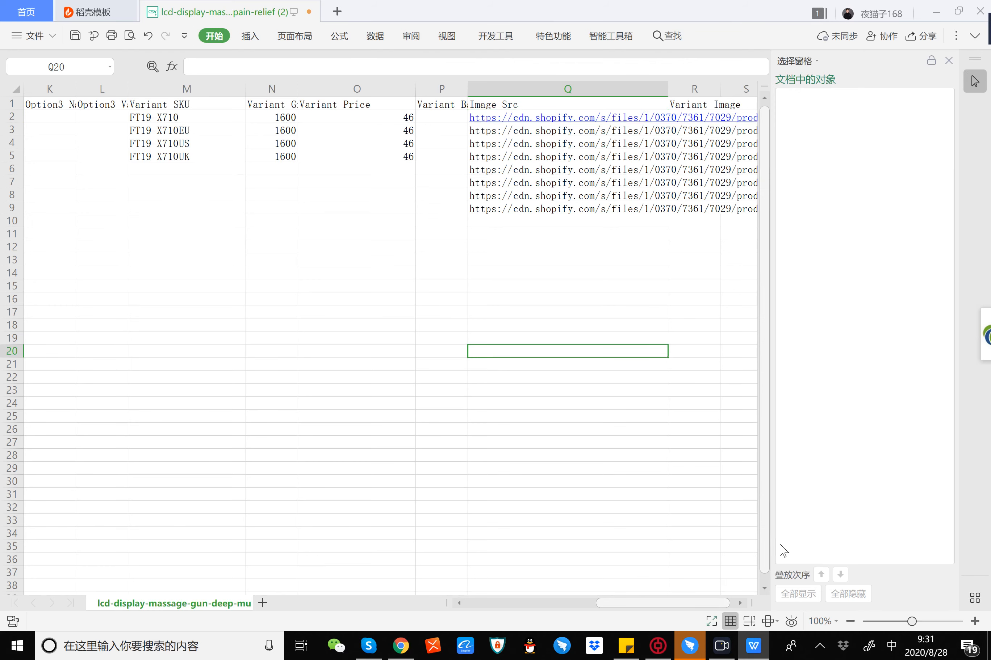
Step: Review the product sheet from the first column to Image Src, highlighting the Variant Price column and its prices
{"action": "left_click_drag", "start_coordinate": [626, 603], "coordinate": [469, 614]}
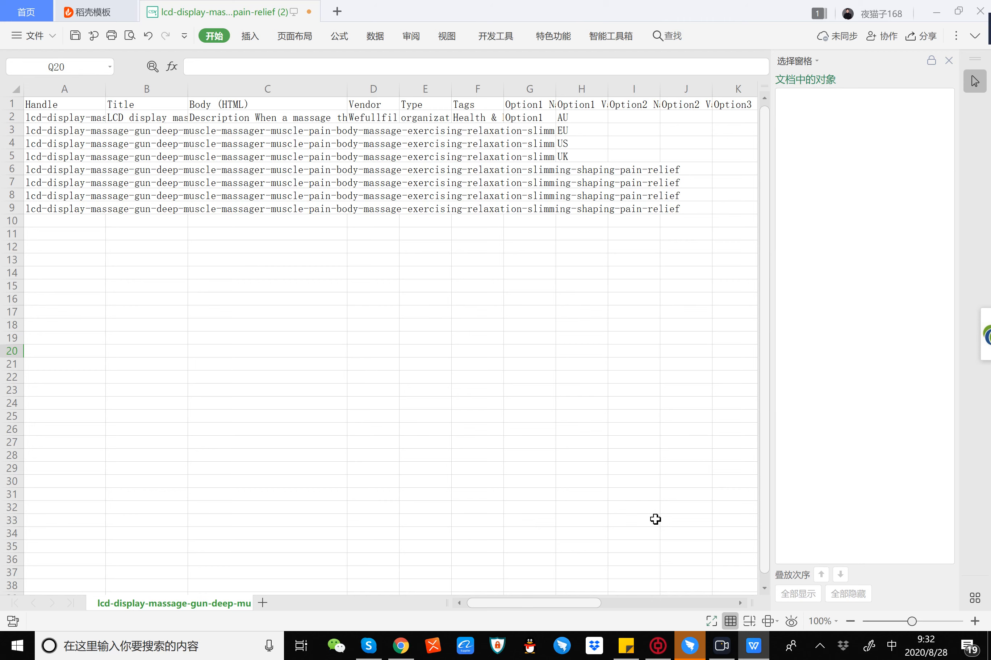
{"action": "left_click_drag", "start_coordinate": [567, 604], "coordinate": [691, 612]}
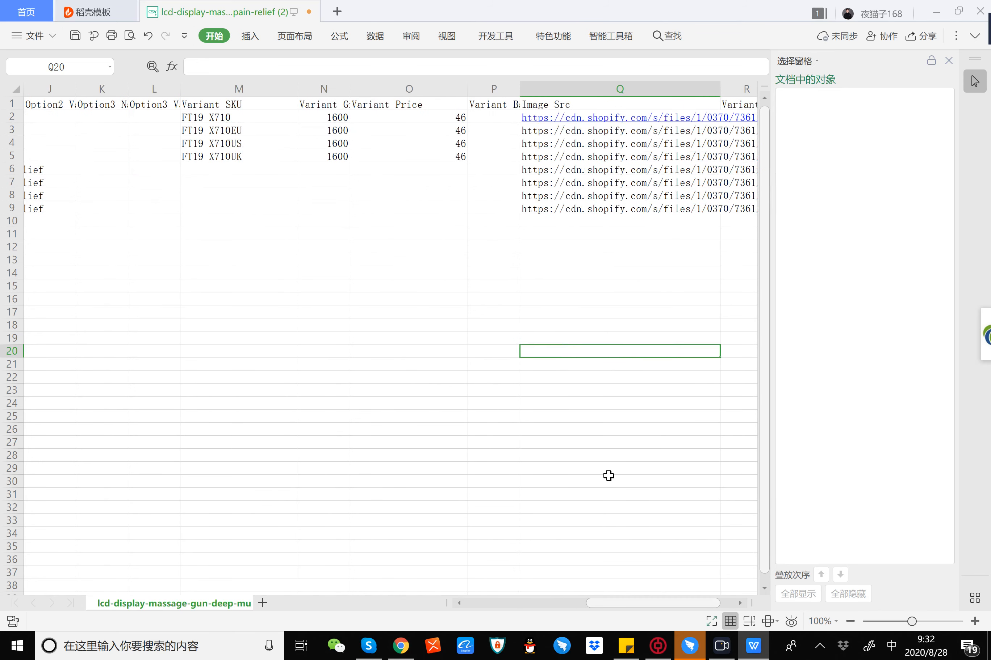
{"action": "left_click_drag", "start_coordinate": [423, 116], "coordinate": [418, 160]}
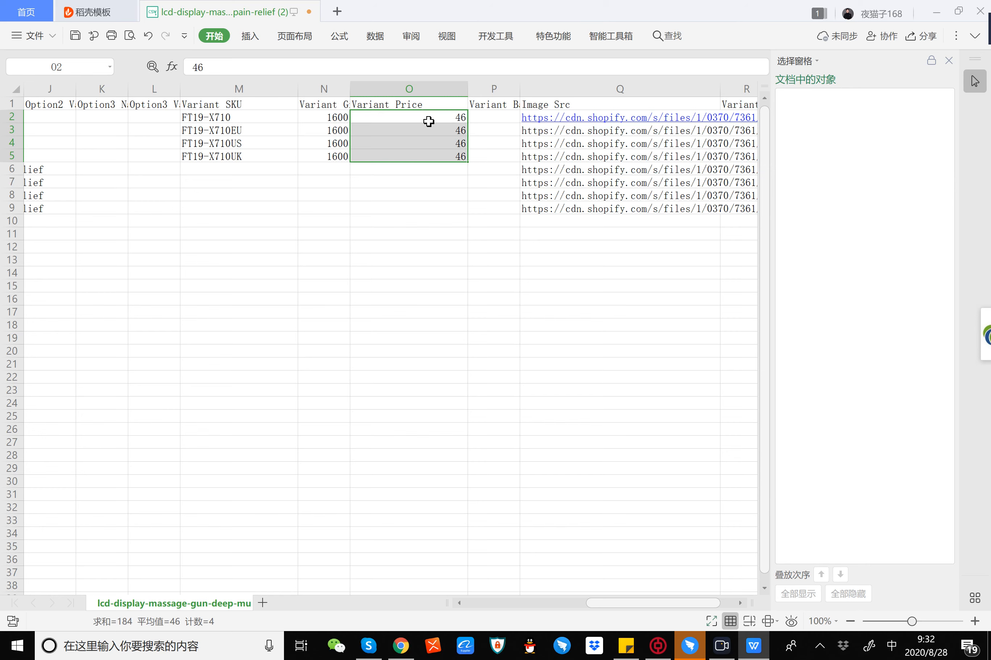
{"action": "left_click", "coordinate": [444, 88]}
{"action": "left_click", "coordinate": [435, 211]}
{"action": "left_click_drag", "start_coordinate": [398, 251], "coordinate": [418, 78]}
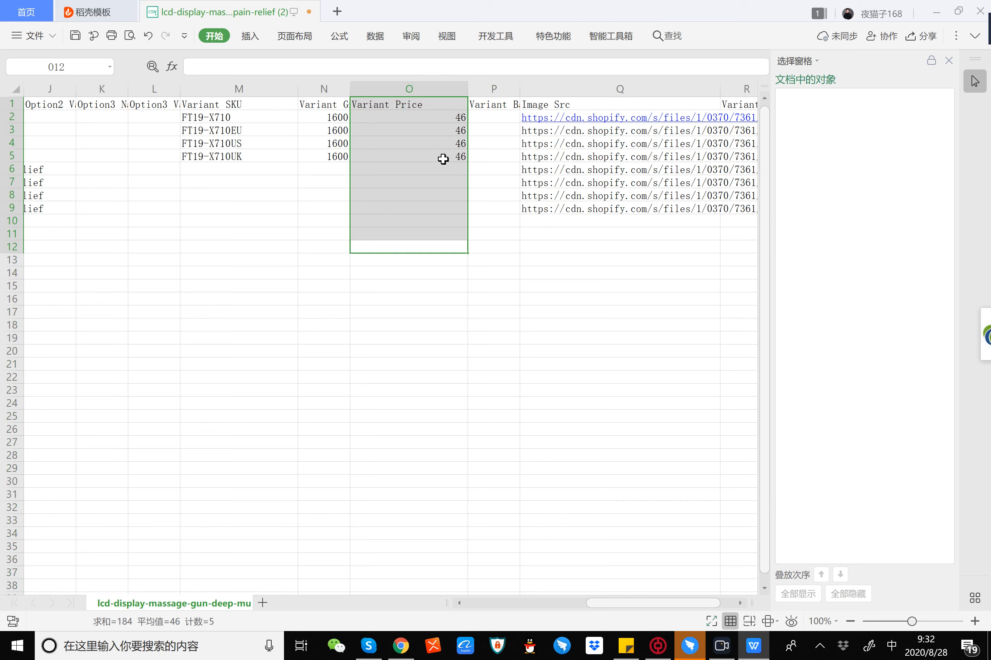
{"action": "left_click", "coordinate": [412, 347]}
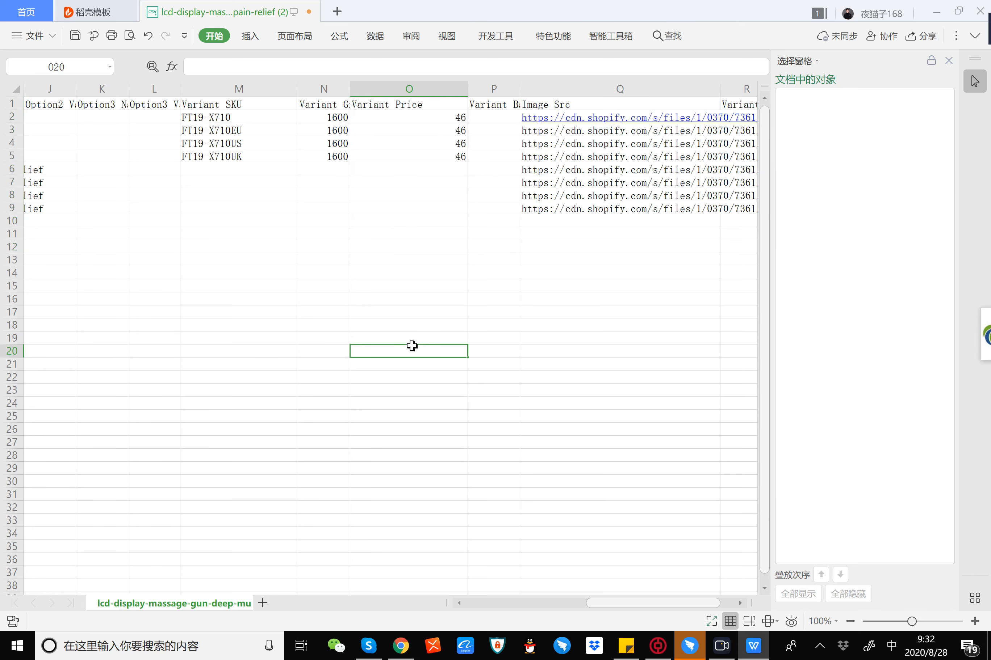
Step: Widen the Handle and Title columns further to show more of the product's handle and title
{"action": "left_click_drag", "start_coordinate": [628, 604], "coordinate": [484, 607]}
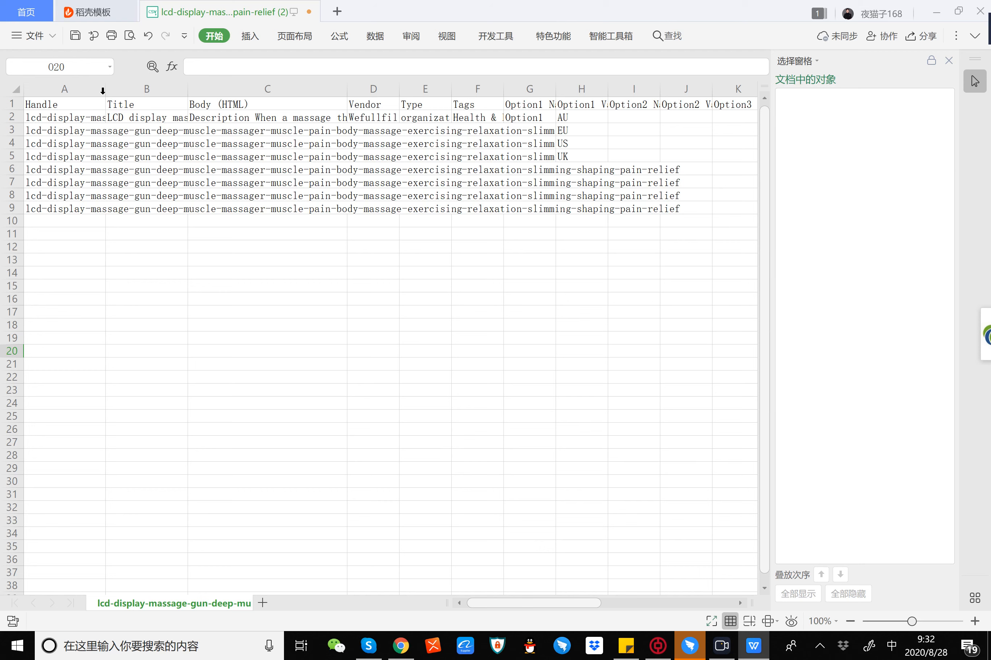
{"action": "left_click_drag", "start_coordinate": [106, 88], "coordinate": [317, 90]}
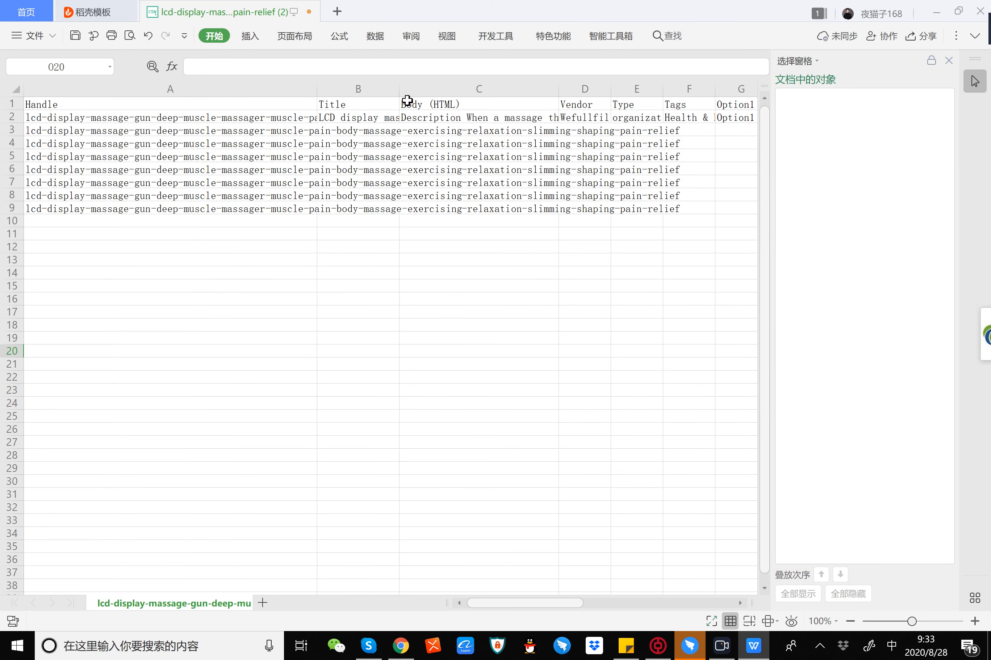
{"action": "left_click_drag", "start_coordinate": [399, 89], "coordinate": [259, 119]}
{"action": "key", "text": "ctrl+c"}
Step: Copy the product title from cell B2 and open wefullfill.com in a new Chrome tab
{"action": "double_click", "coordinate": [589, 119]}
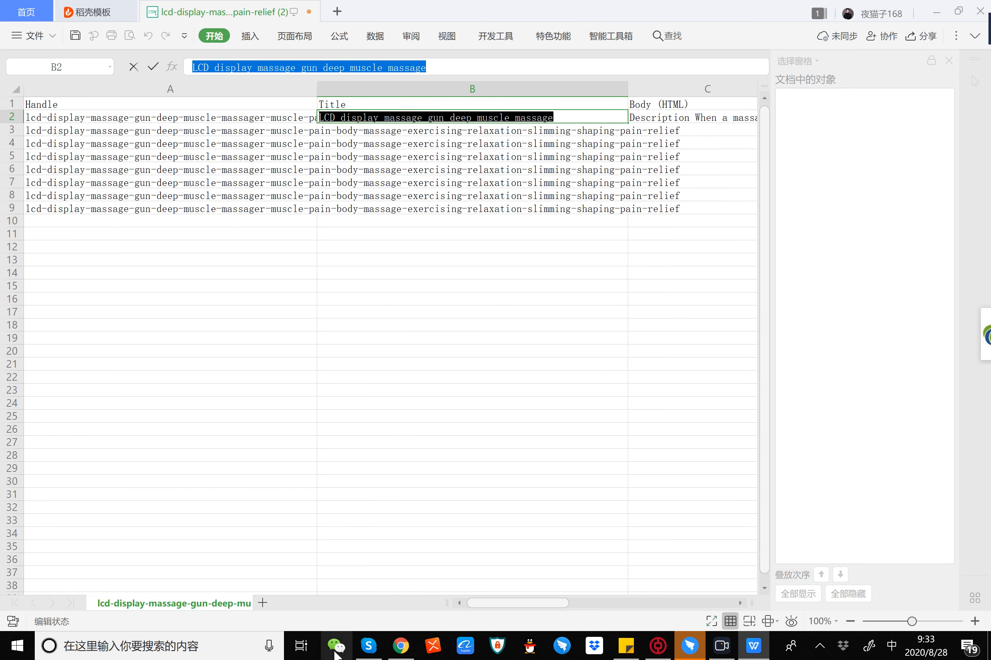
{"action": "left_click", "coordinate": [400, 646]}
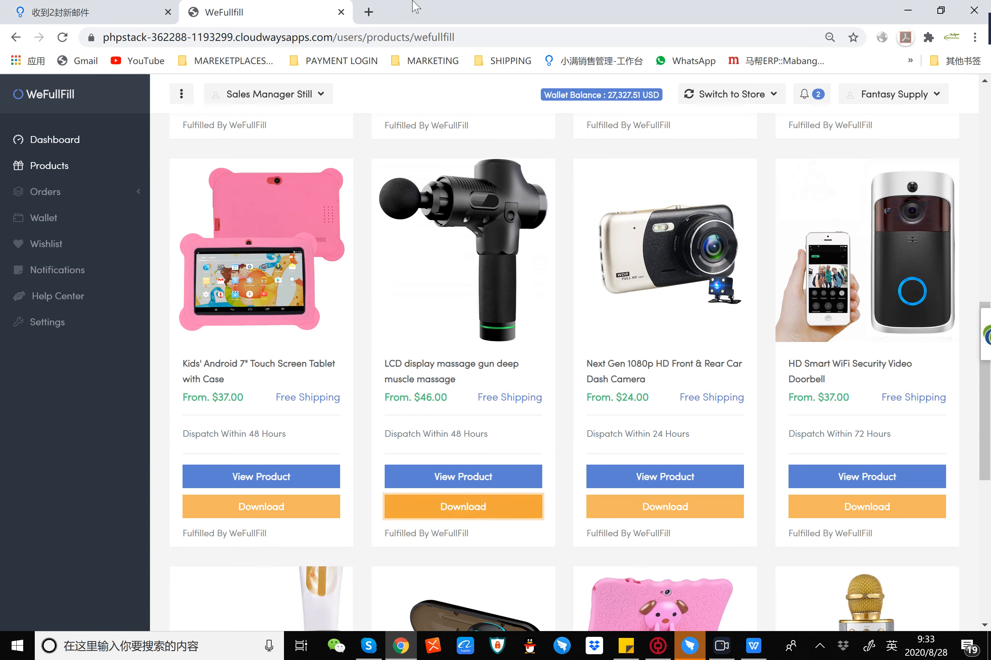
{"action": "left_click", "coordinate": [369, 12]}
{"action": "left_click", "coordinate": [385, 37]}
{"action": "type", "text": "w"}
{"action": "key", "text": "Return"}
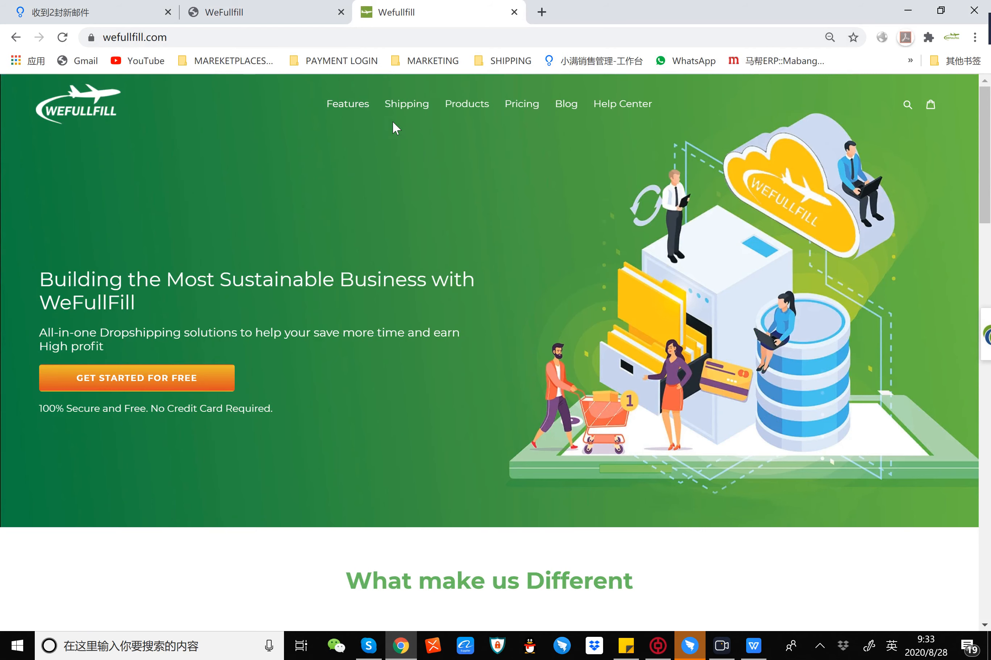
Step: Open the site's product collection and search for "LCD display massage gun deep muscle massage" using the copied title
{"action": "left_click", "coordinate": [465, 108]}
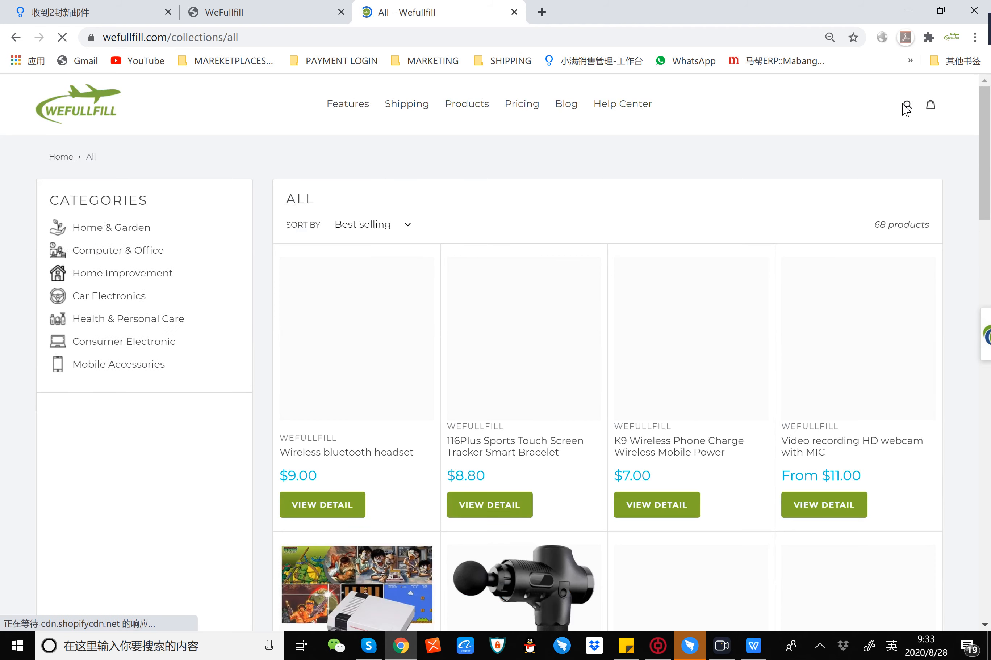
{"action": "left_click", "coordinate": [906, 104]}
{"action": "key", "text": "ctrl+v"}
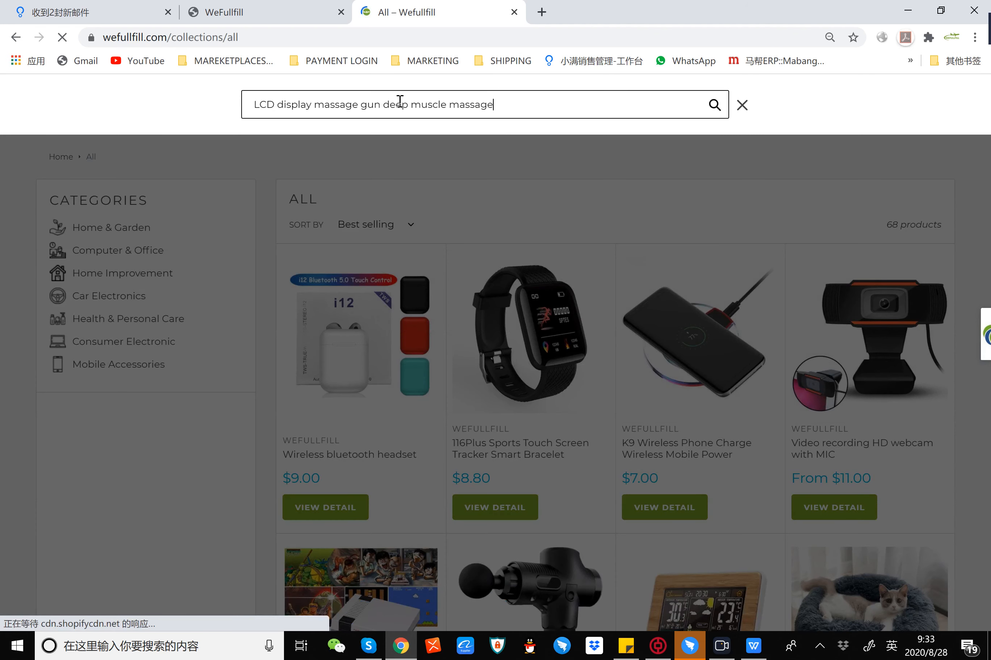
{"action": "key", "text": "Return"}
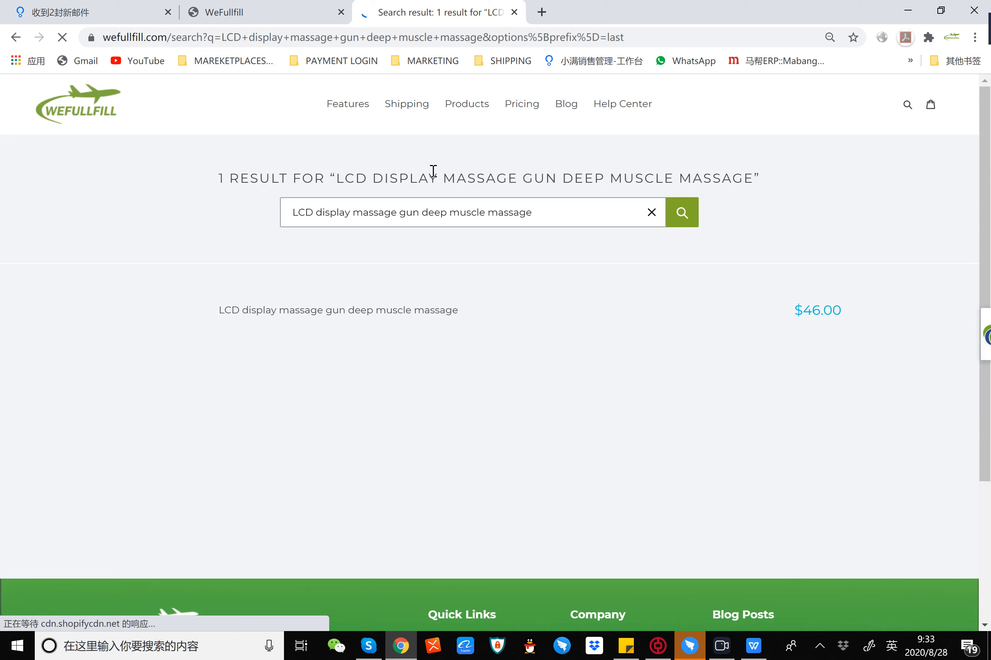
Step: Open the LCD display massage gun product page and examine its dropshipping cost, options, shipping details and related recommendations
{"action": "left_click", "coordinate": [381, 341]}
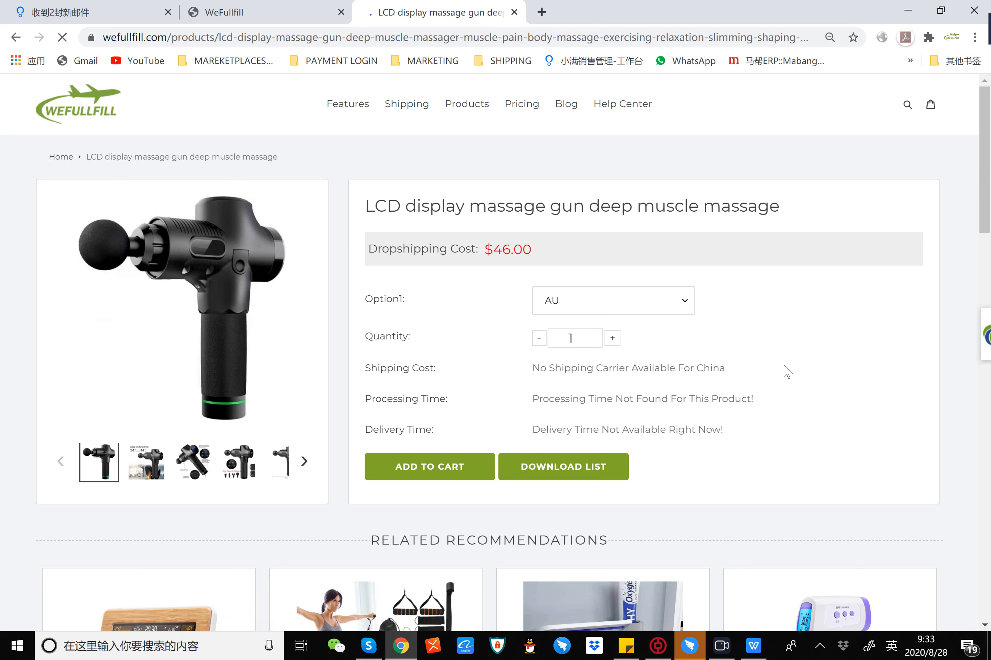
{"action": "scroll", "coordinate": [787, 371], "scroll_direction": "down", "scroll_amount": 7}
{"action": "scroll", "coordinate": [787, 370], "scroll_direction": "up", "scroll_amount": 7}
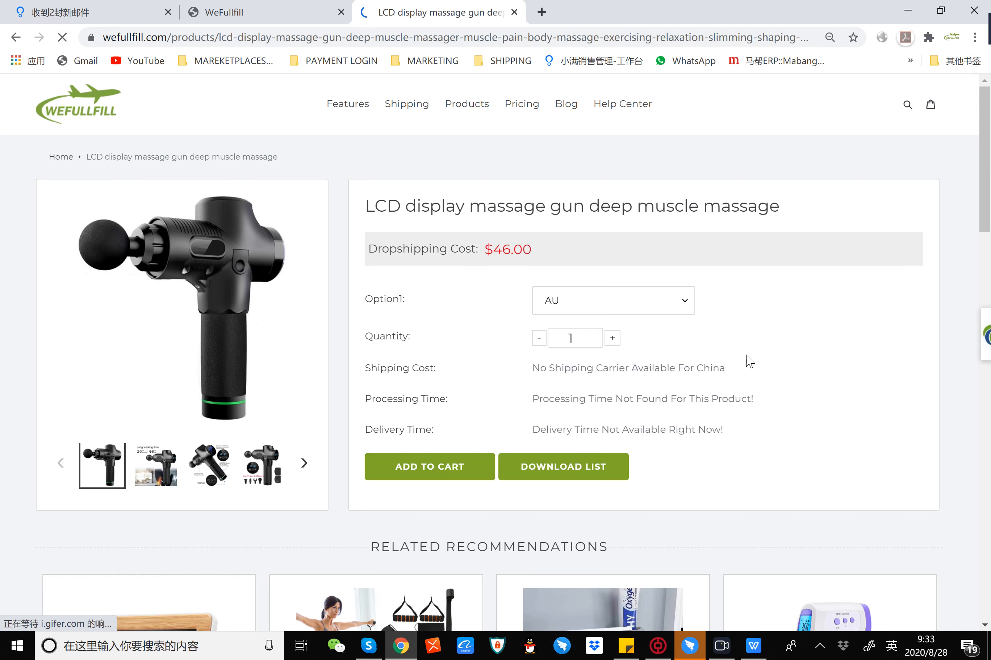
{"action": "scroll", "coordinate": [746, 355], "scroll_direction": "down", "scroll_amount": 5}
{"action": "scroll", "coordinate": [746, 356], "scroll_direction": "up", "scroll_amount": 5}
{"action": "scroll", "coordinate": [750, 361], "scroll_direction": "down", "scroll_amount": 5}
{"action": "scroll", "coordinate": [750, 362], "scroll_direction": "up", "scroll_amount": 5}
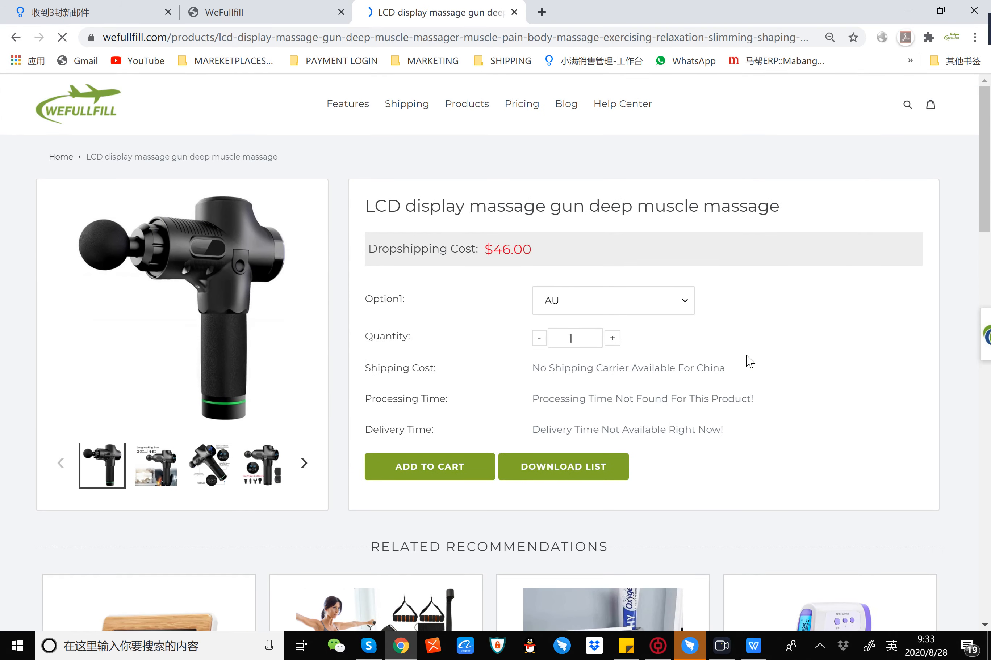
Step: Examine the massage gun page's country option, shipping details and Production Information description
{"action": "left_click", "coordinate": [604, 303]}
{"action": "left_click", "coordinate": [604, 302]}
{"action": "scroll", "coordinate": [746, 427], "scroll_direction": "down", "scroll_amount": 5}
{"action": "scroll", "coordinate": [746, 428], "scroll_direction": "up", "scroll_amount": 5}
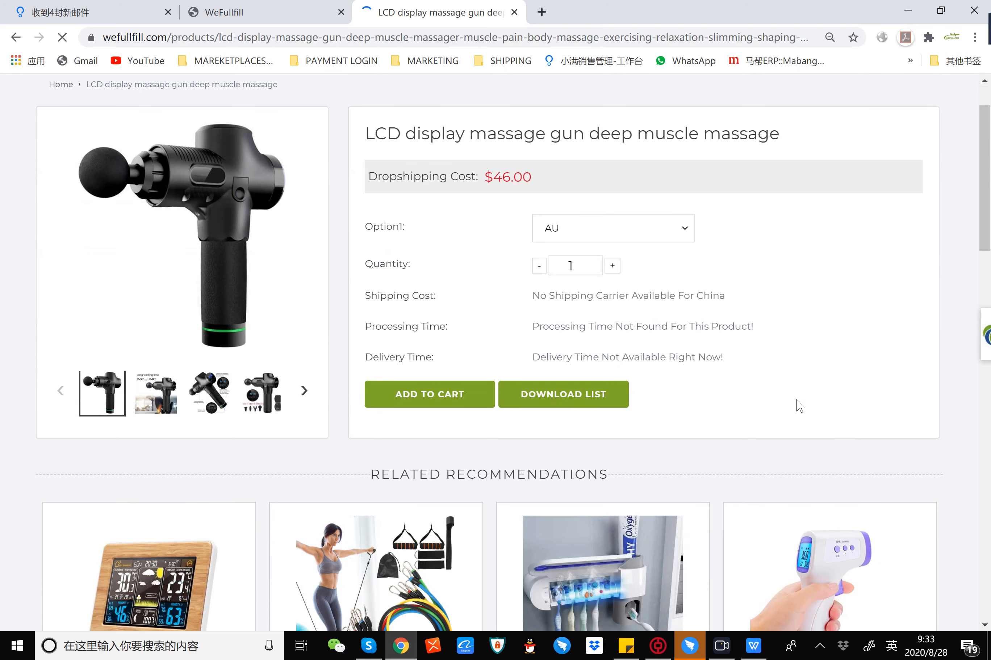
{"action": "scroll", "coordinate": [798, 405], "scroll_direction": "down", "scroll_amount": 6}
{"action": "scroll", "coordinate": [283, 316], "scroll_direction": "down", "scroll_amount": 6}
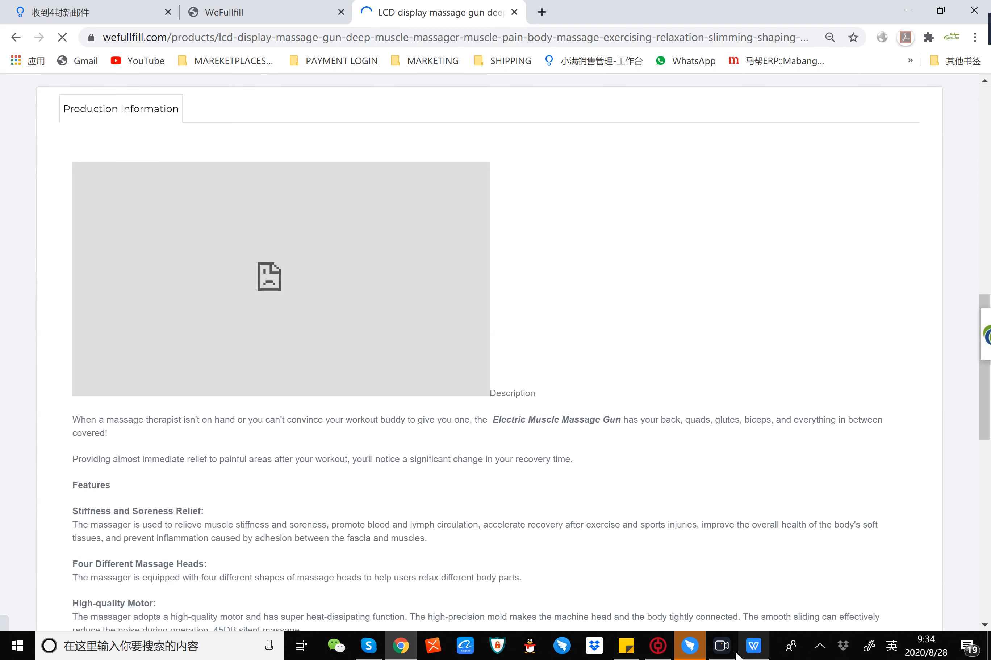
{"action": "left_click", "coordinate": [720, 647]}
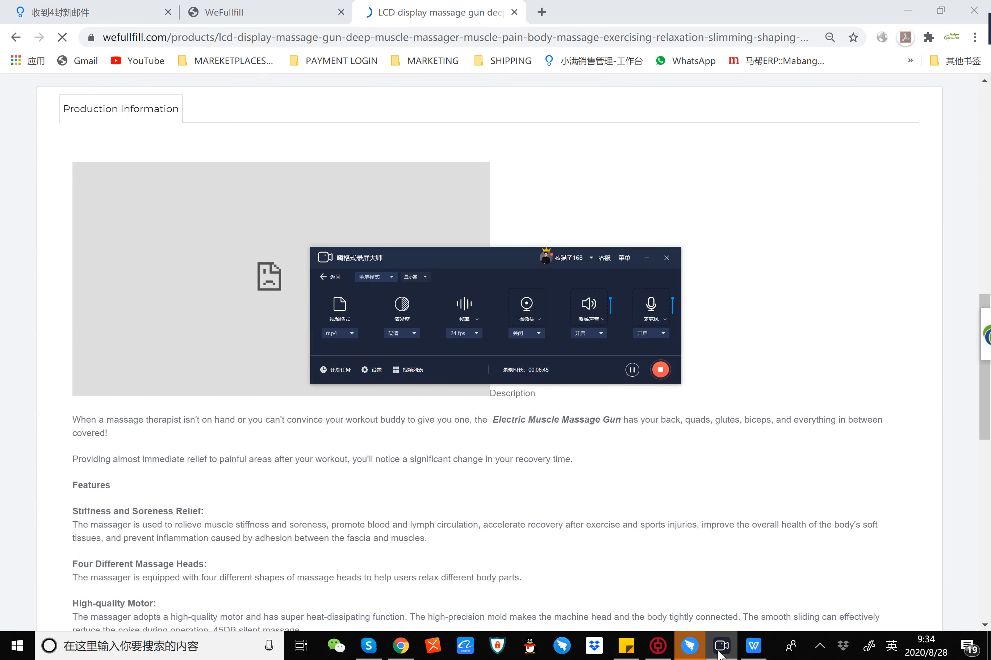
{"action": "left_click", "coordinate": [646, 258]}
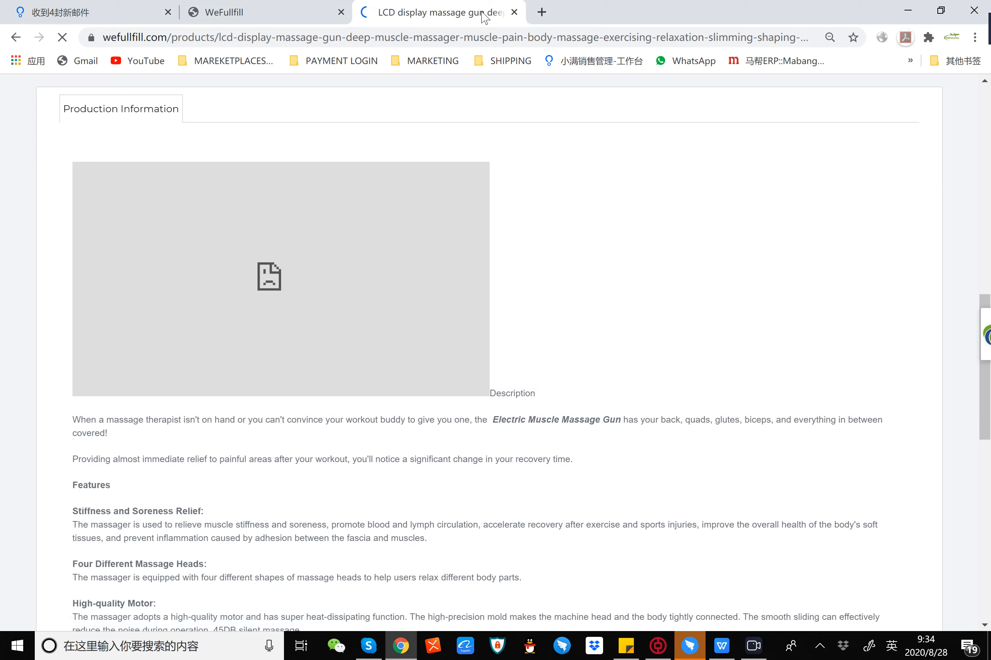
Step: Close the massage gun product page and open the Custom Orders page of the WeFullFill dashboard
{"action": "left_click", "coordinate": [514, 12]}
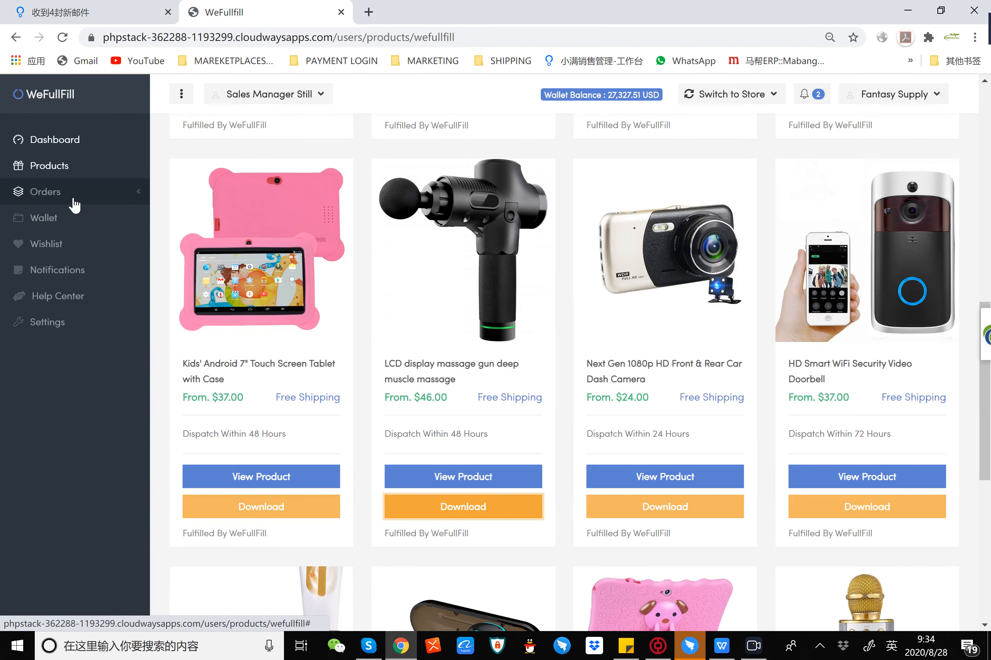
{"action": "mouse_move", "coordinate": [592, 203]}
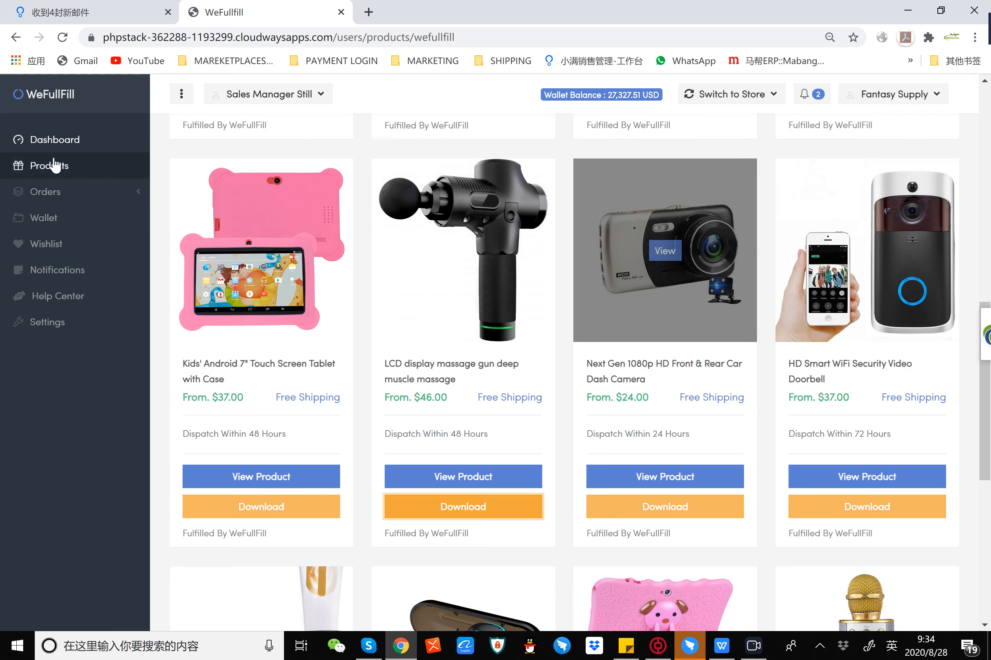
{"action": "left_click", "coordinate": [65, 191]}
{"action": "left_click", "coordinate": [72, 218]}
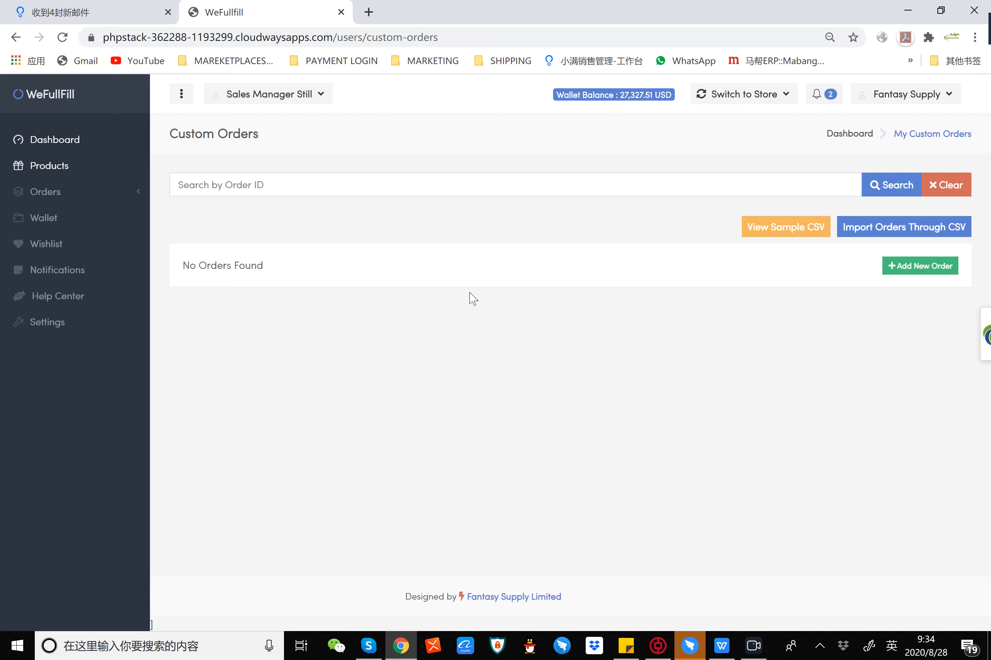
Step: Open the form for a new custom order and review its product, customer, shipping and payment sections
{"action": "left_click", "coordinate": [916, 267]}
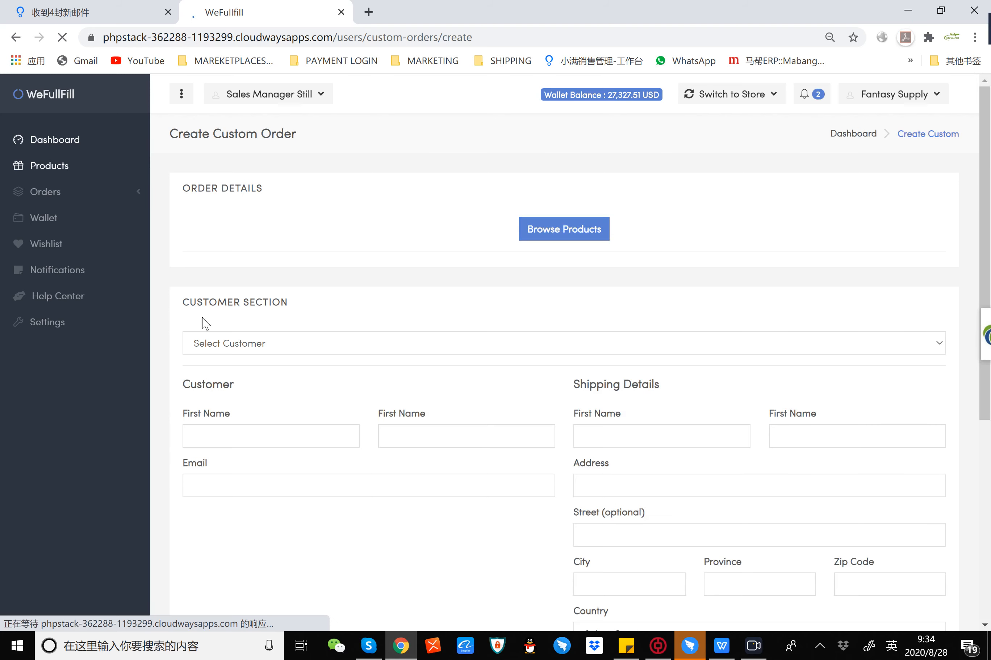
{"action": "scroll", "coordinate": [230, 354], "scroll_direction": "down", "scroll_amount": 5}
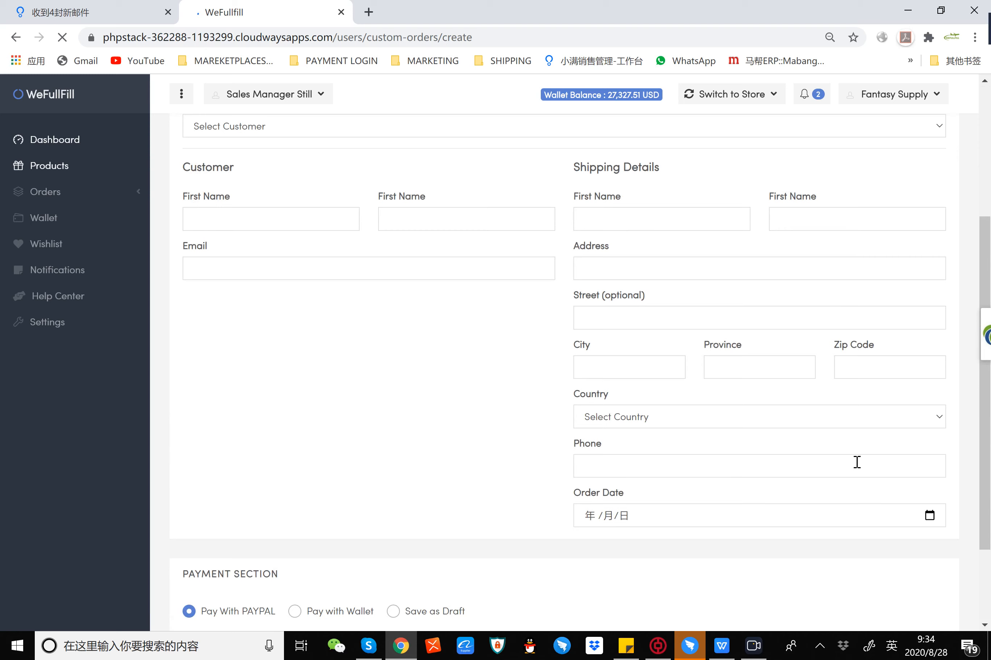
{"action": "scroll", "coordinate": [867, 354], "scroll_direction": "up", "scroll_amount": 5}
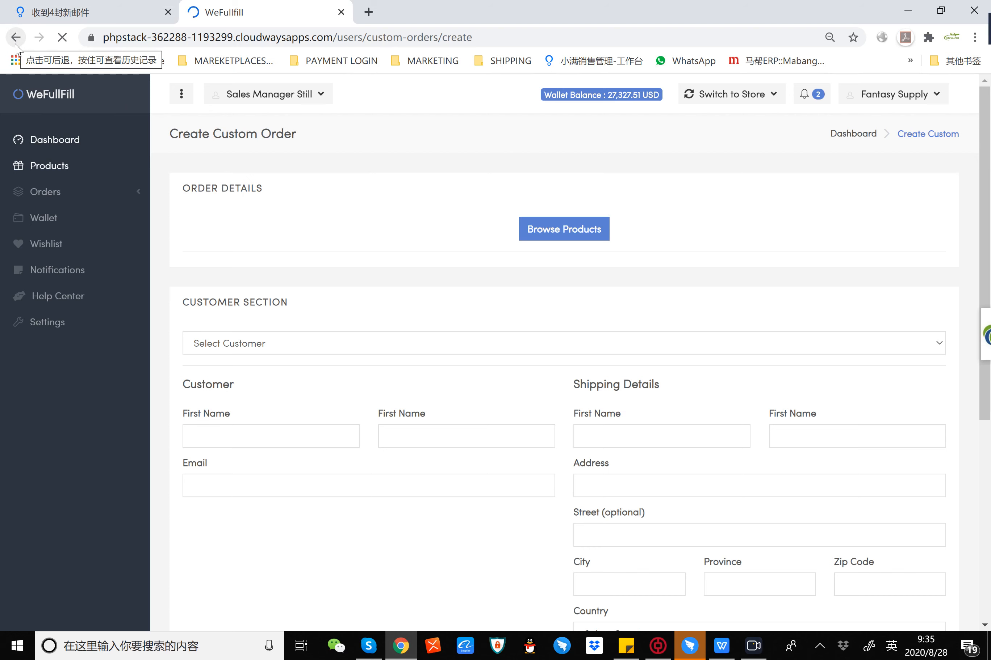
Step: Return to the Custom Orders page, then download the sample order CSV and open it in WPS Spreadsheets
{"action": "left_click", "coordinate": [68, 197]}
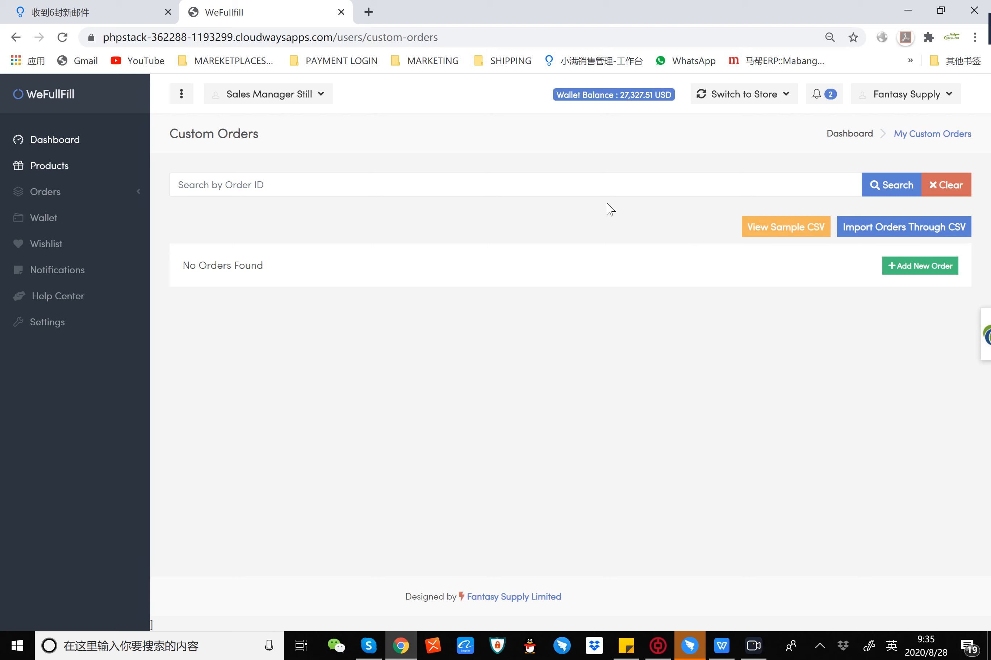
{"action": "left_click", "coordinate": [783, 233]}
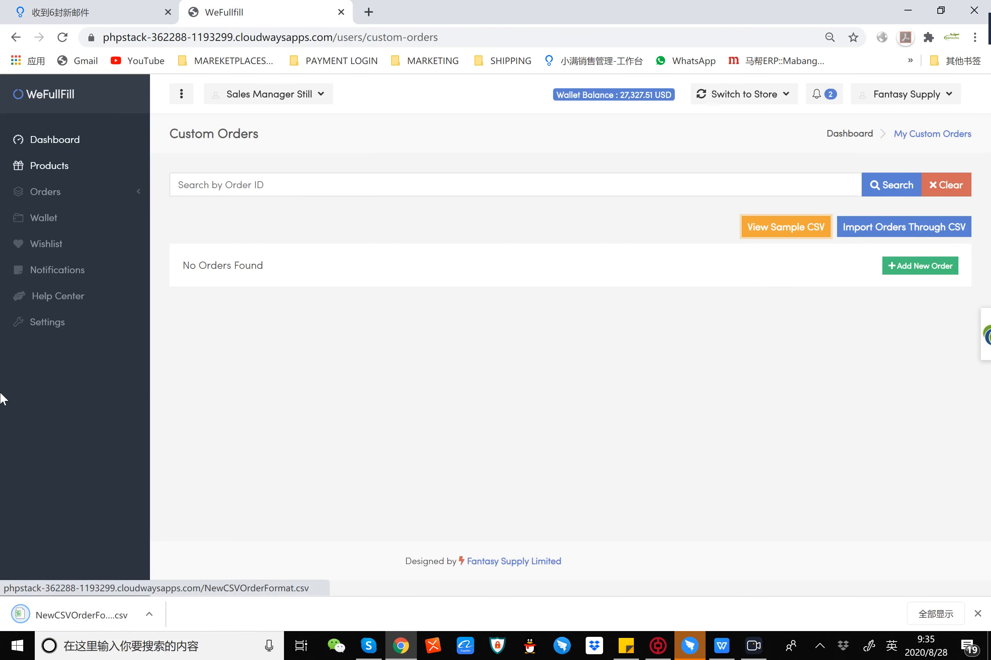
{"action": "left_click", "coordinate": [83, 620]}
{"action": "left_click", "coordinate": [288, 399]}
{"action": "left_click", "coordinate": [507, 320]}
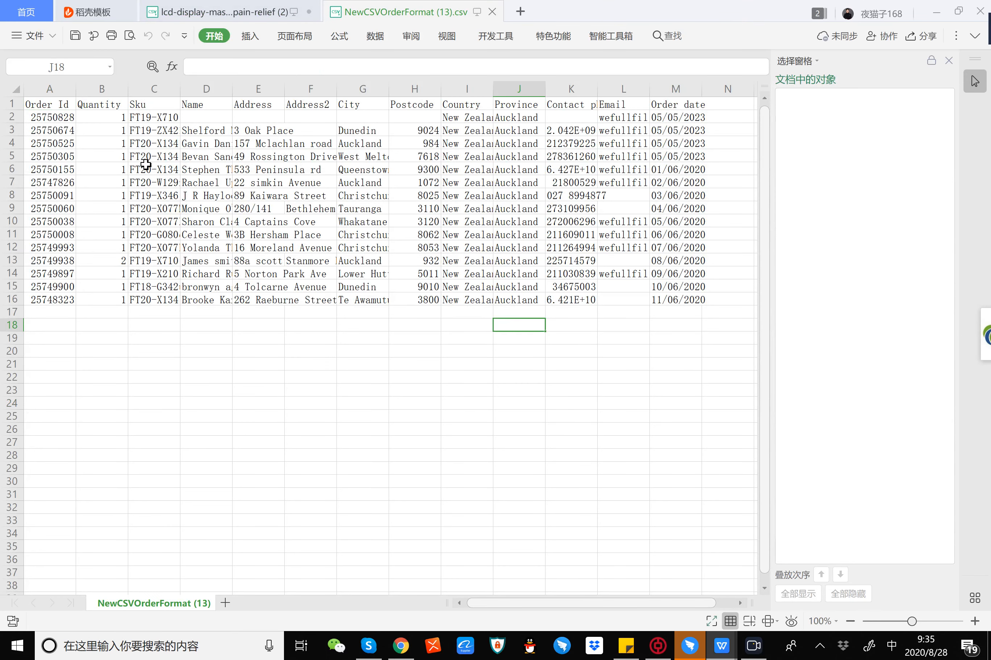
Step: Delete the incomplete first sample order in row 2 of the sheet
{"action": "left_click", "coordinate": [9, 118]}
{"action": "right_click", "coordinate": [8, 119]}
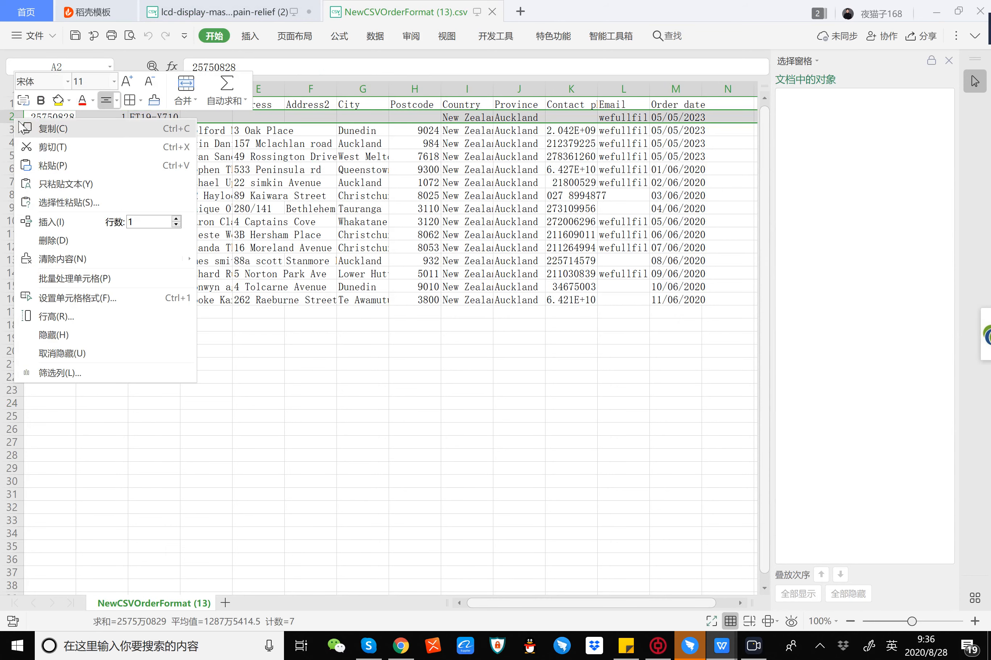
{"action": "left_click", "coordinate": [34, 241]}
Step: Delete the sample orders in rows 3 to 15 so that only one example order is kept
{"action": "left_click", "coordinate": [3, 127]}
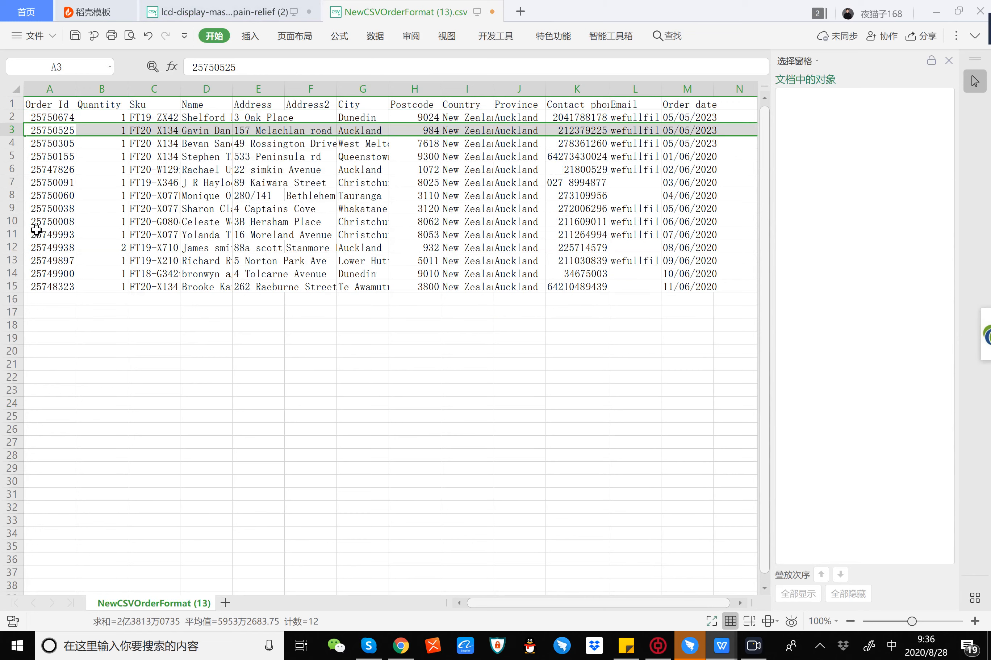
{"action": "left_click", "coordinate": [5, 285]}
{"action": "left_click", "coordinate": [5, 131]}
{"action": "left_click", "coordinate": [5, 286], "text": "shift"}
{"action": "right_click", "coordinate": [7, 265]}
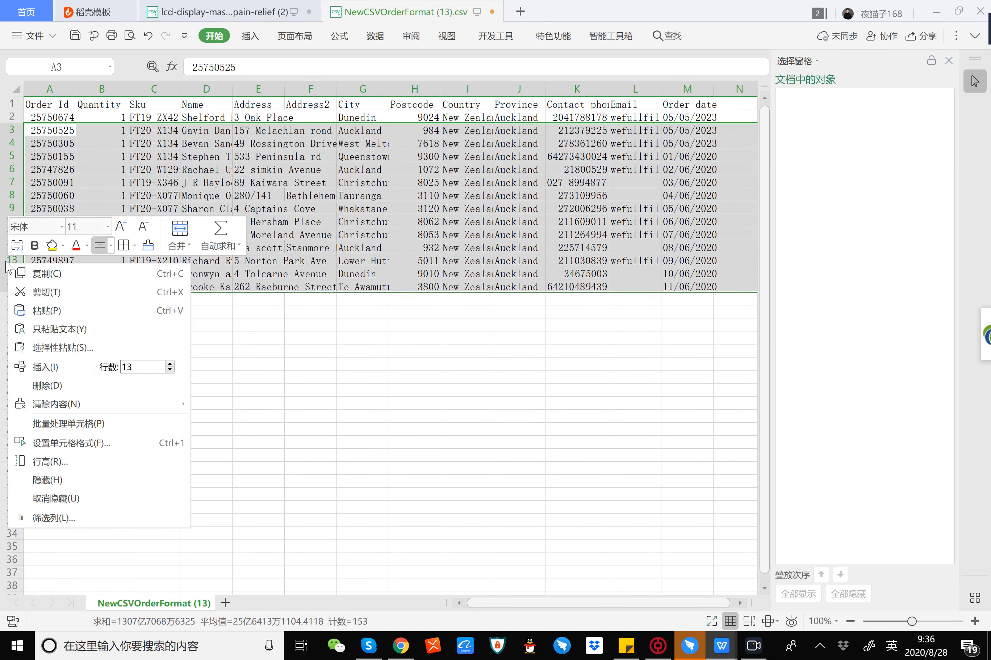
{"action": "left_click", "coordinate": [47, 385]}
{"action": "left_click", "coordinate": [166, 362]}
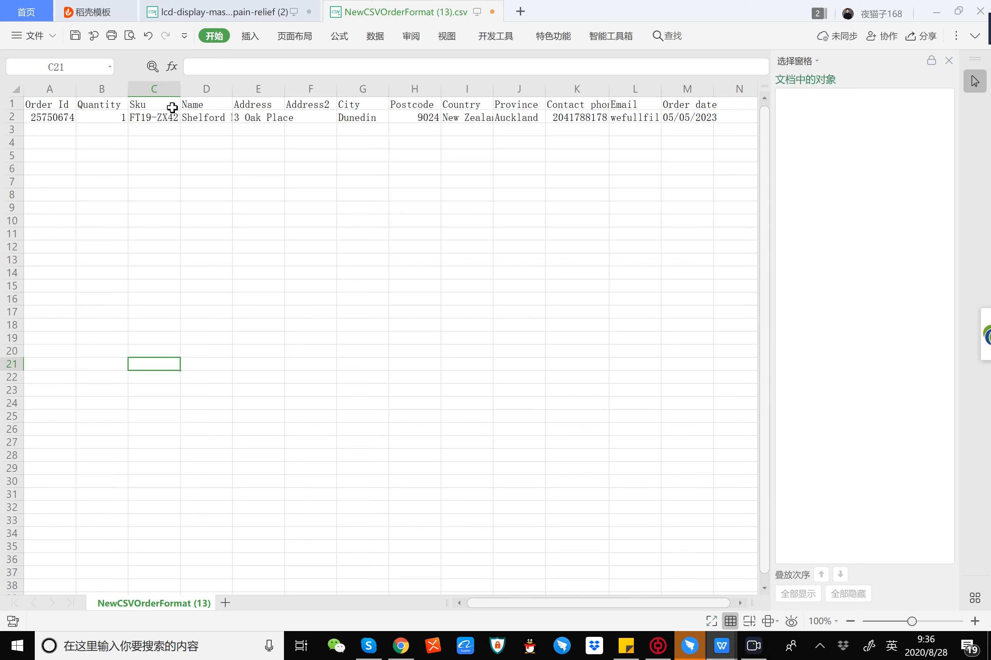
Step: Check the order's ID and quantity cells and widen the Sku column to fit the full SKU
{"action": "left_click", "coordinate": [182, 88]}
{"action": "left_click", "coordinate": [57, 121]}
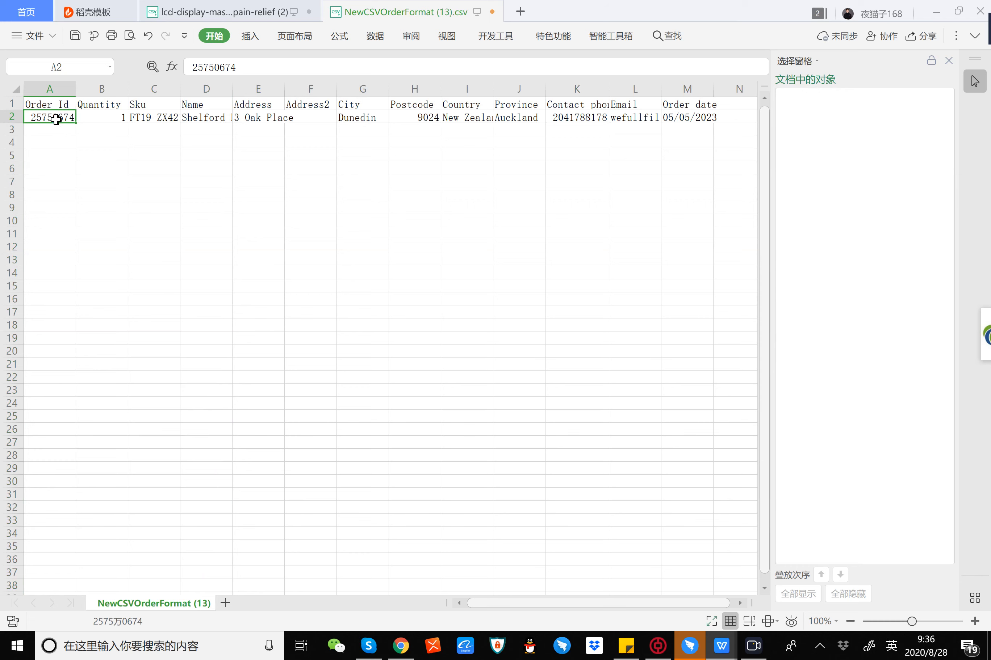
{"action": "key", "text": "Right"}
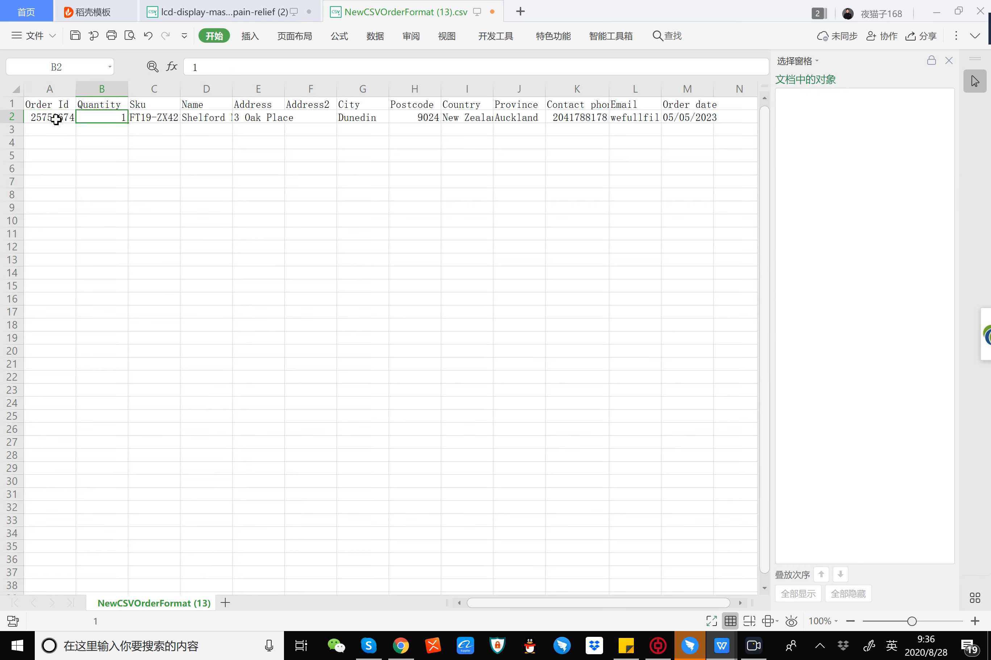
{"action": "key", "text": "Right"}
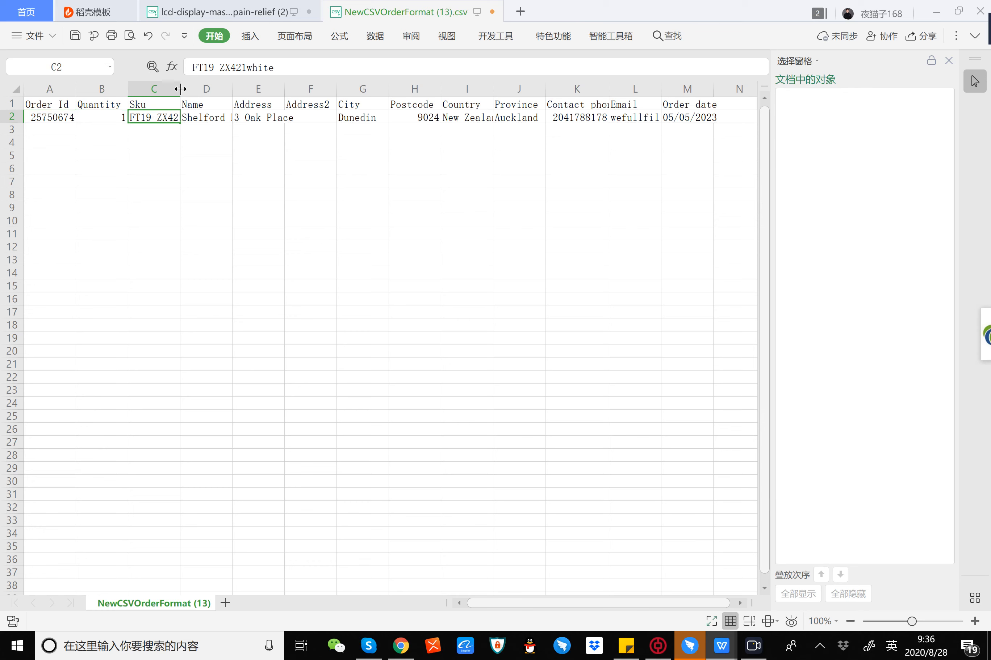
{"action": "left_click_drag", "start_coordinate": [180, 91], "coordinate": [218, 93]}
{"action": "left_click", "coordinate": [180, 141]}
{"action": "left_click", "coordinate": [177, 117]}
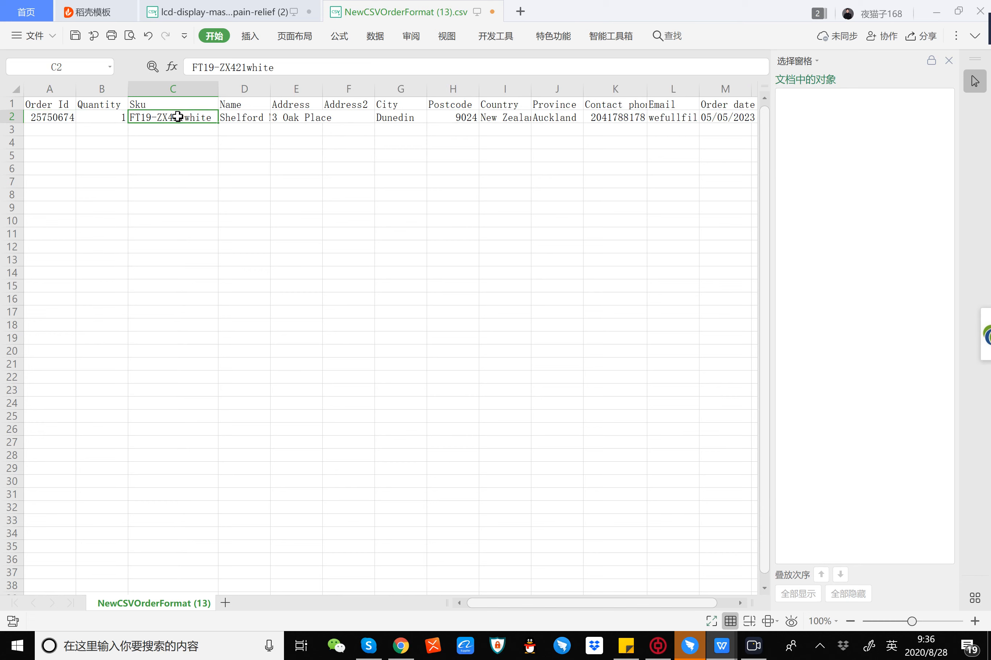
Step: Review the order's remaining row 2 fields in sequence, from Name and Address through Email and Order date
{"action": "left_click", "coordinate": [241, 118]}
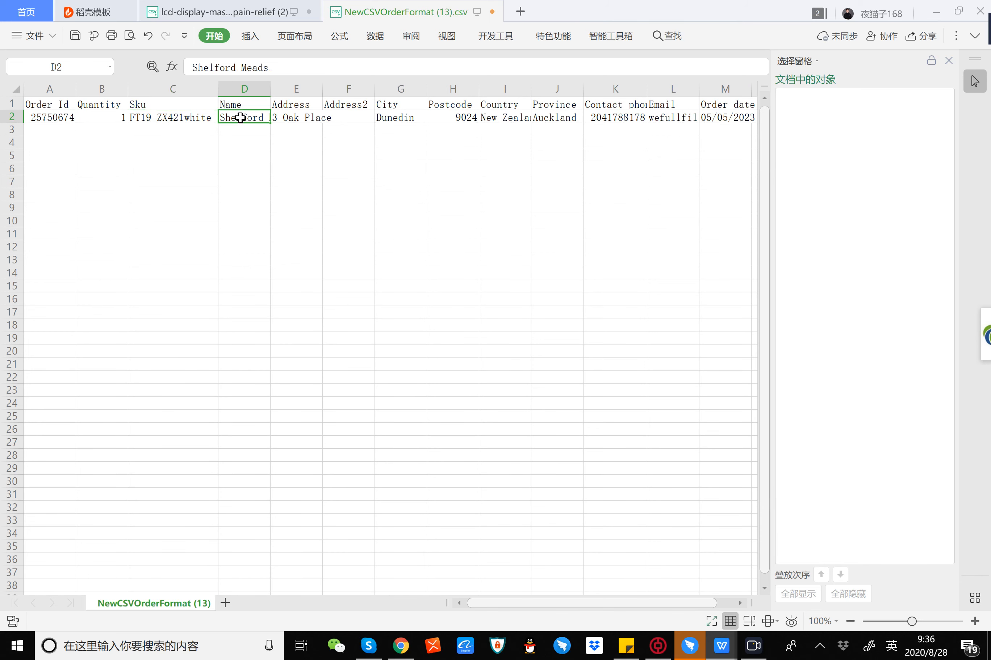
{"action": "key", "text": "Right"}
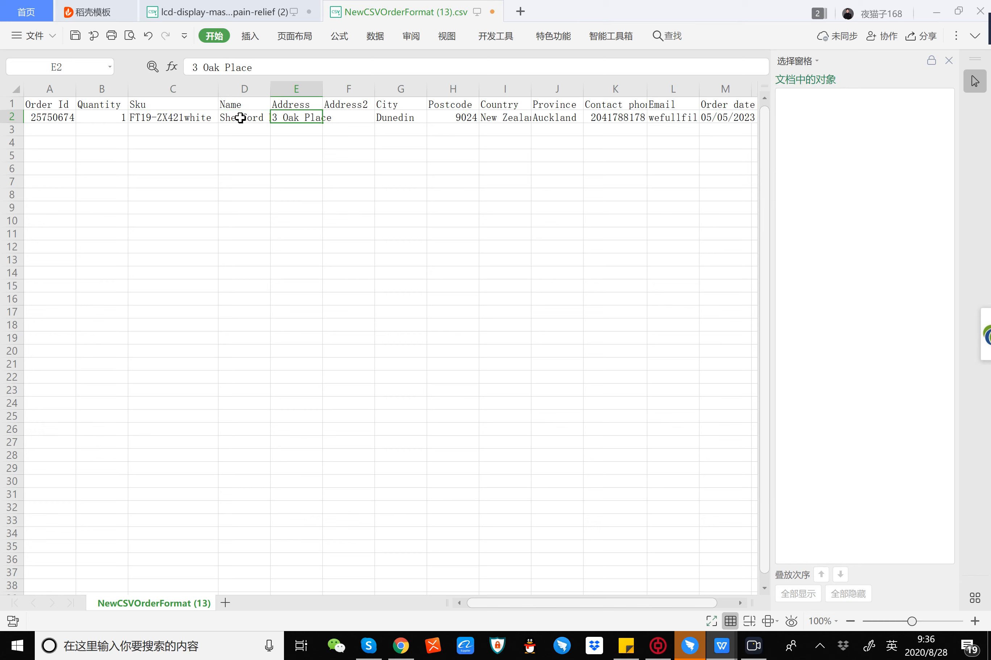
{"action": "key", "text": "Right"}
{"action": "key", "text": "Right"}
{"action": "key", "text": "Right"}
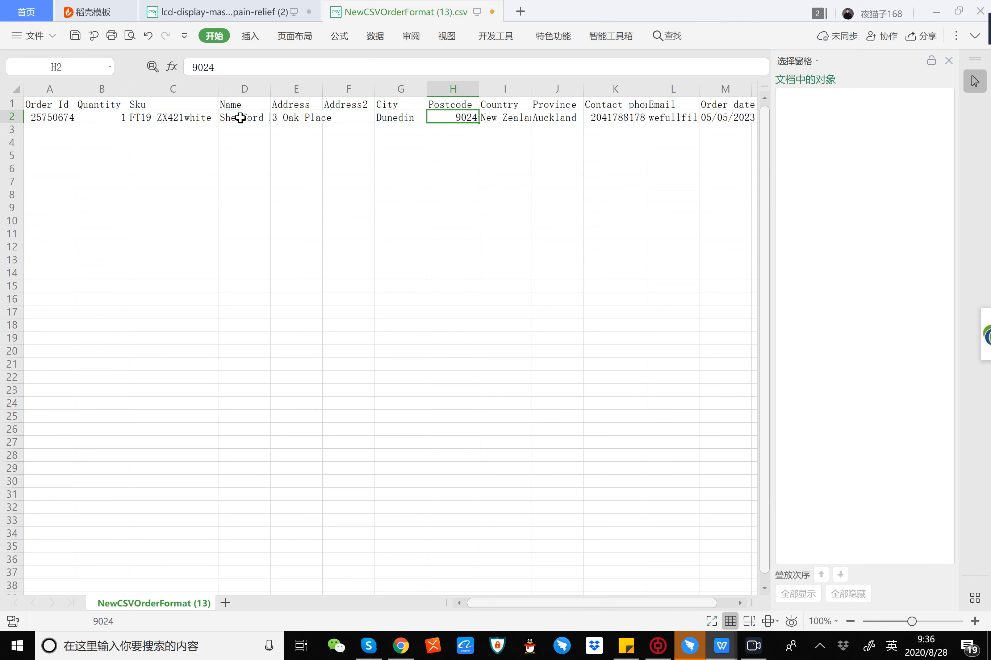
{"action": "key", "text": "Right"}
{"action": "key", "text": "Right"}
{"action": "key", "text": "Right"}
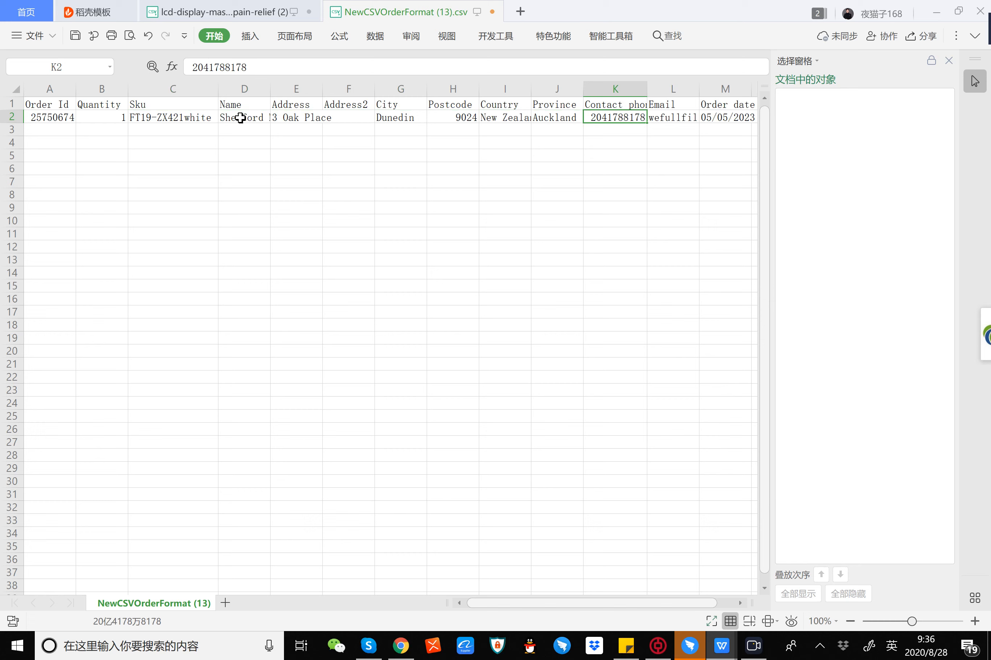
{"action": "key", "text": "Right"}
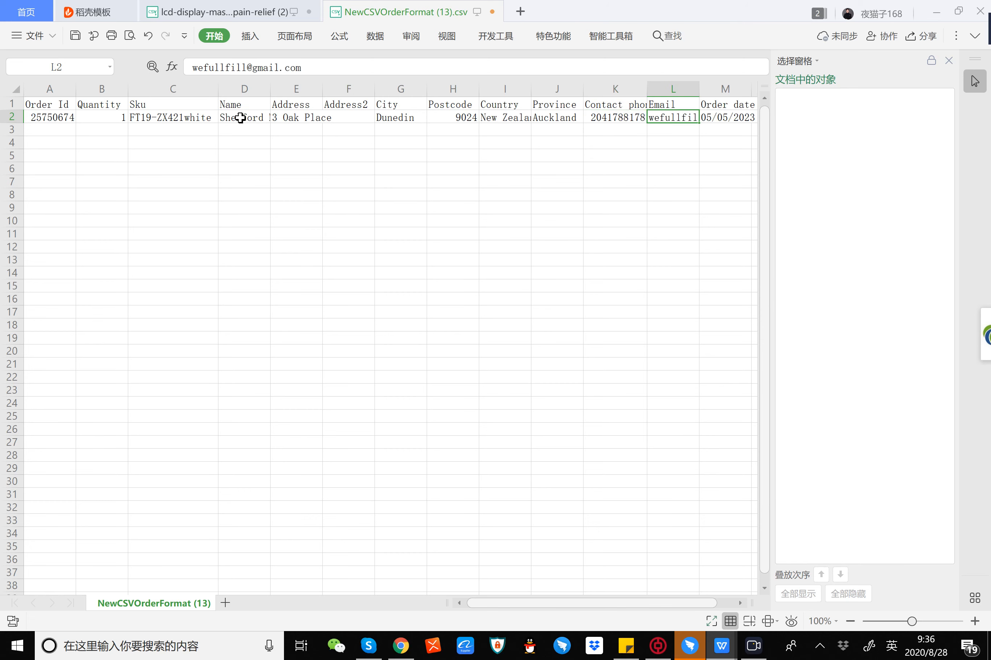
{"action": "key", "text": "Right"}
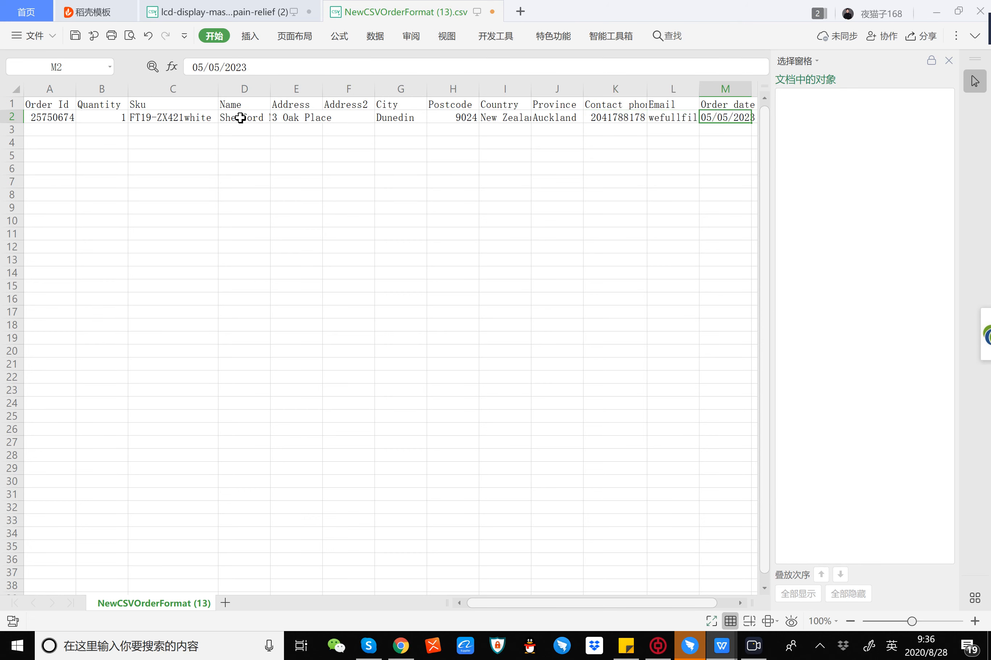
{"action": "key", "text": "Left"}
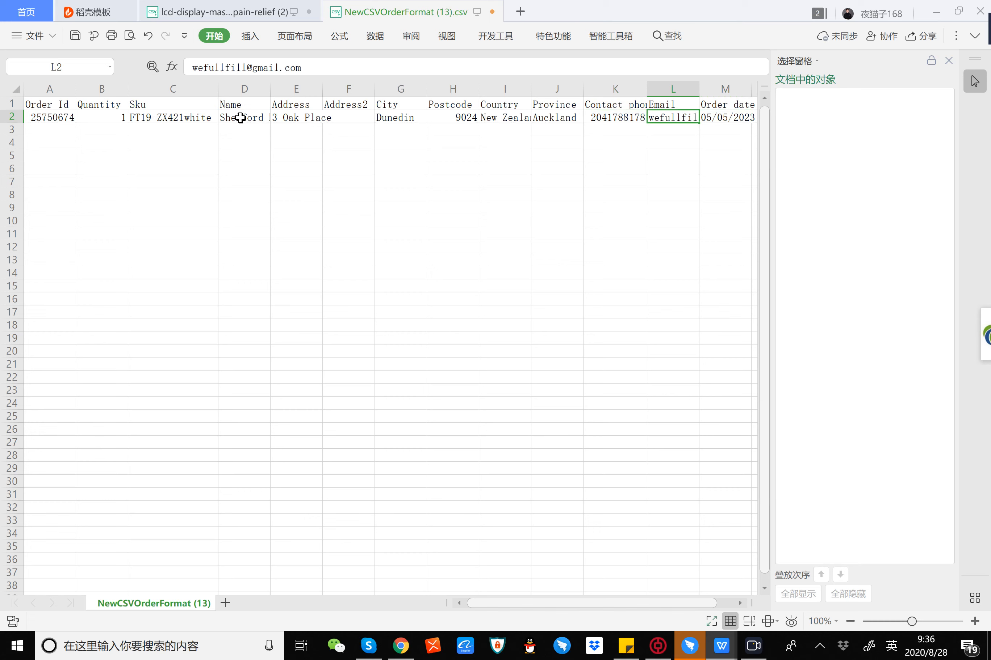
{"action": "key", "text": "Right"}
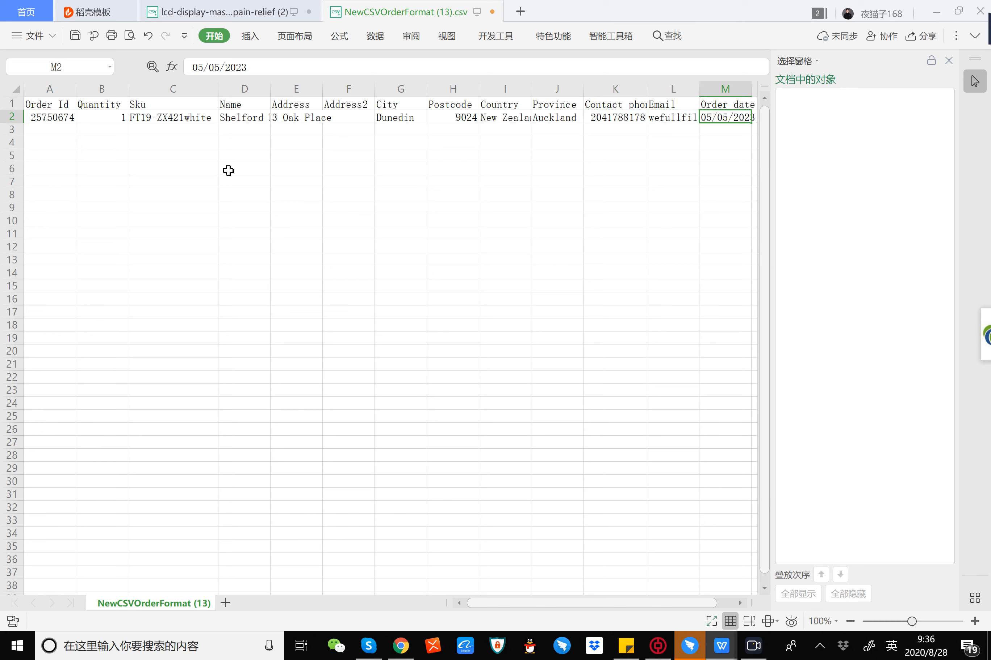
Step: Modify the order ID in cell A2 by inserting three extra digits before its last two digits
{"action": "double_click", "coordinate": [40, 115]}
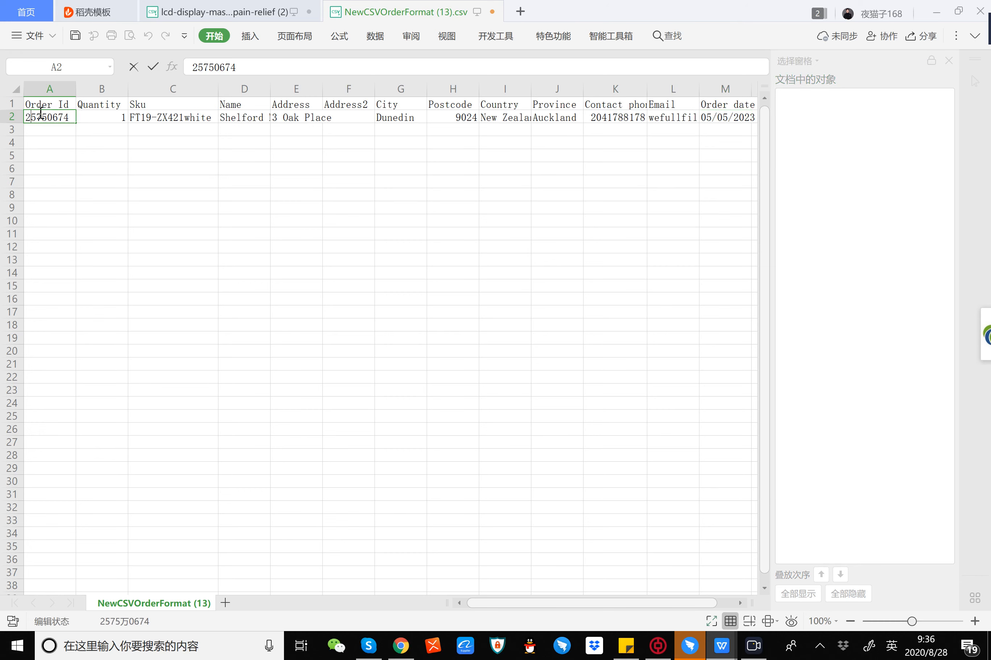
{"action": "left_click", "coordinate": [61, 116]}
{"action": "type", "text": "334"}
{"action": "left_click", "coordinate": [119, 167]}
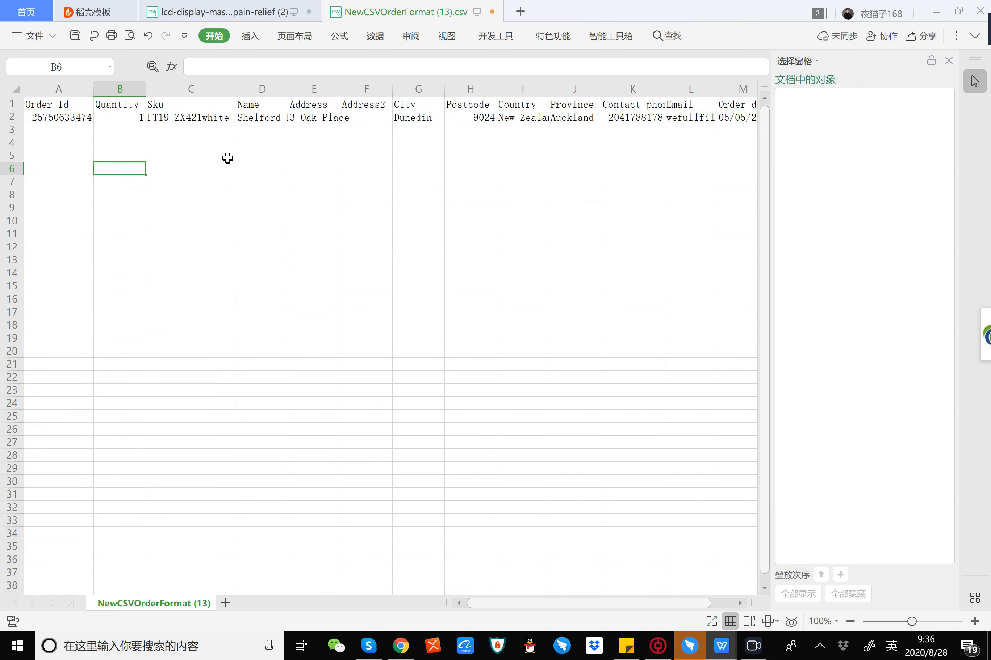
Step: Add the letter A in front of the customer's name in cell D2
{"action": "double_click", "coordinate": [243, 117]}
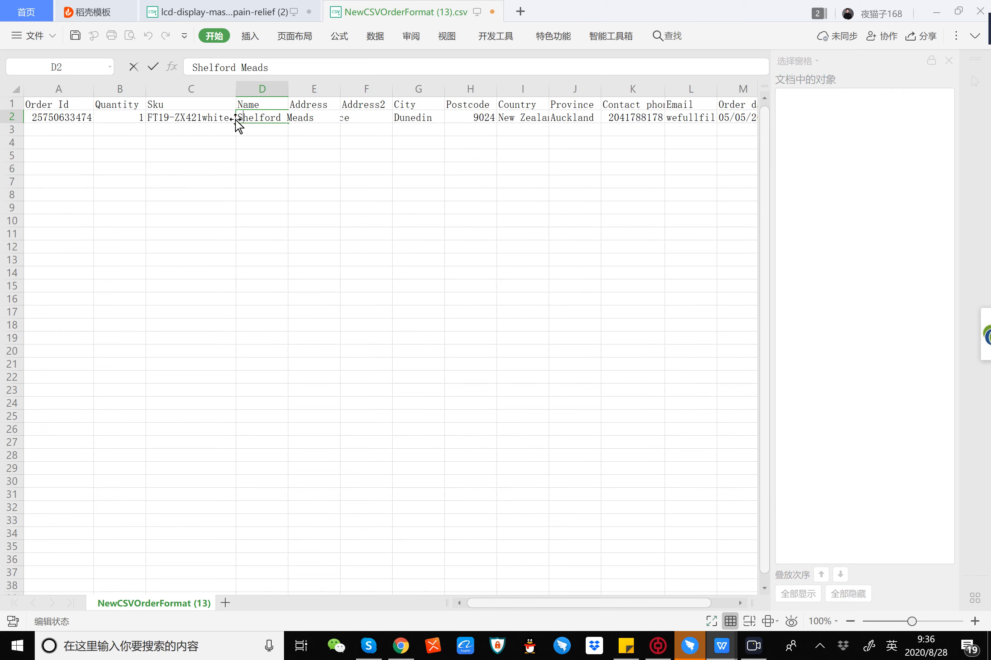
{"action": "type", "text": "A"}
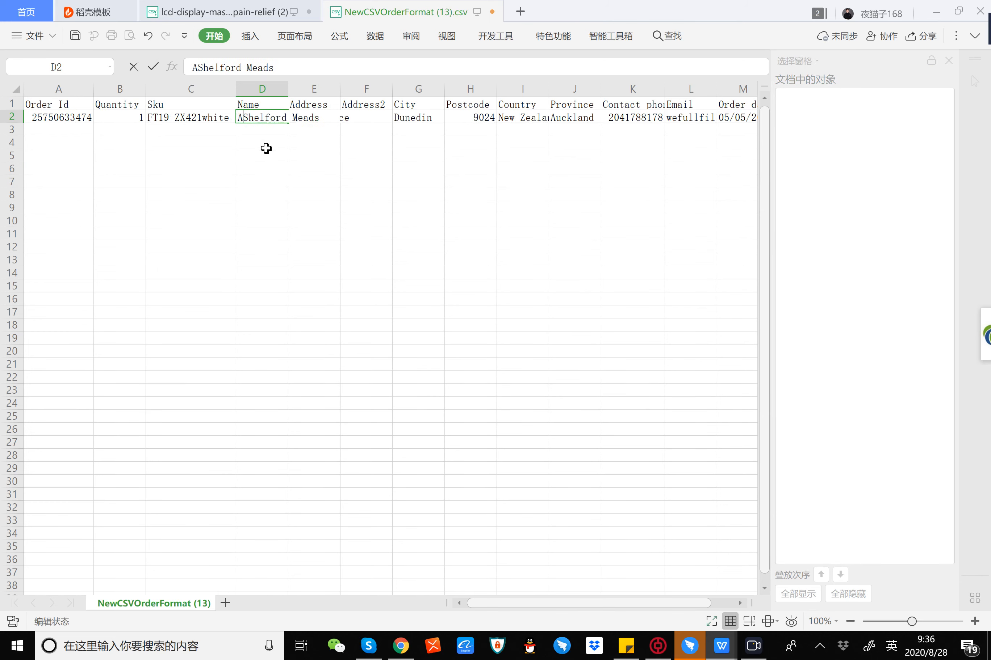
{"action": "left_click", "coordinate": [262, 169]}
{"action": "left_click", "coordinate": [231, 179]}
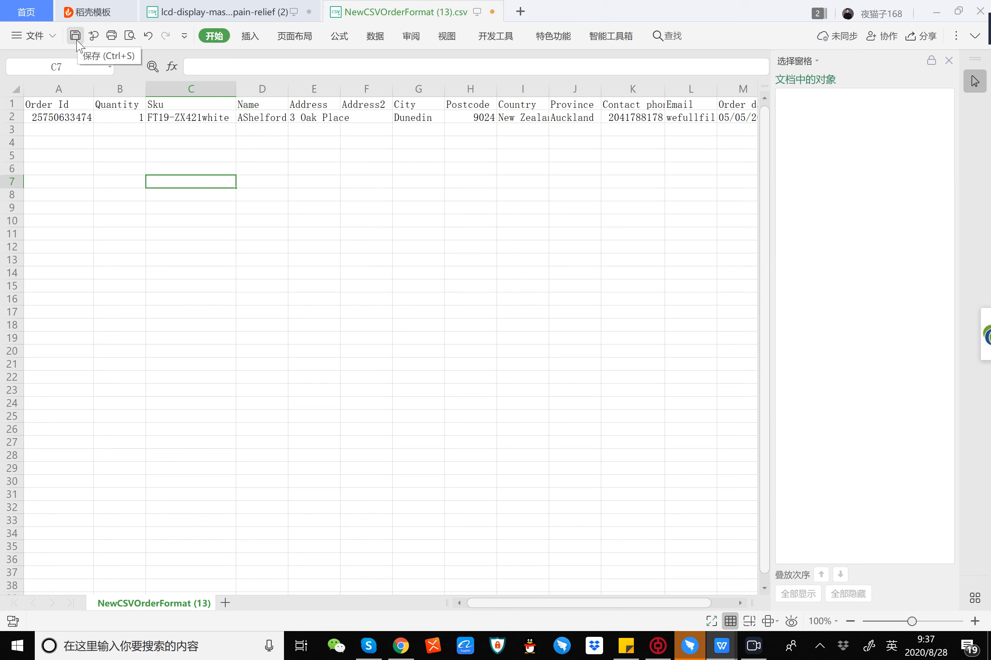
Step: Save the edited order sheet to the desktop as NewCSVOrderFormat (13).csv, keeping the CSV format
{"action": "left_click", "coordinate": [27, 36]}
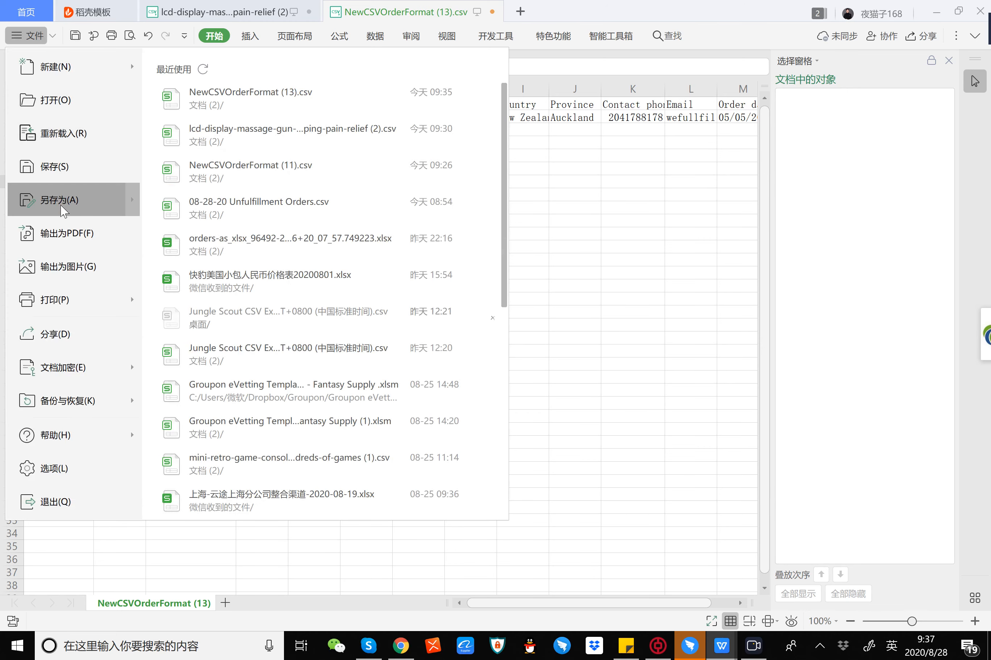
{"action": "left_click", "coordinate": [298, 205]}
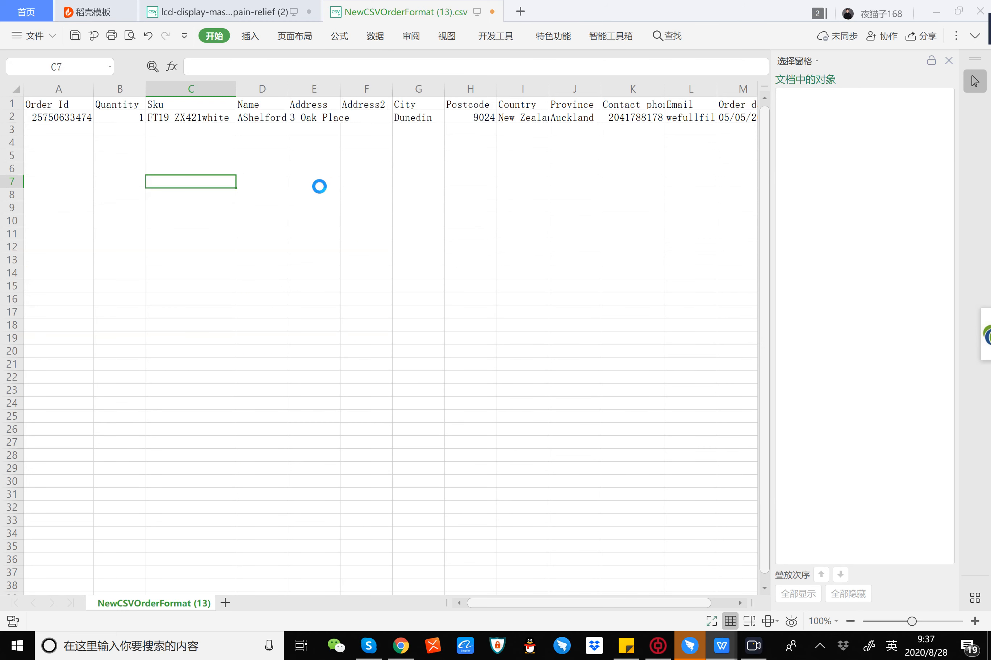
{"action": "left_click", "coordinate": [55, 121]}
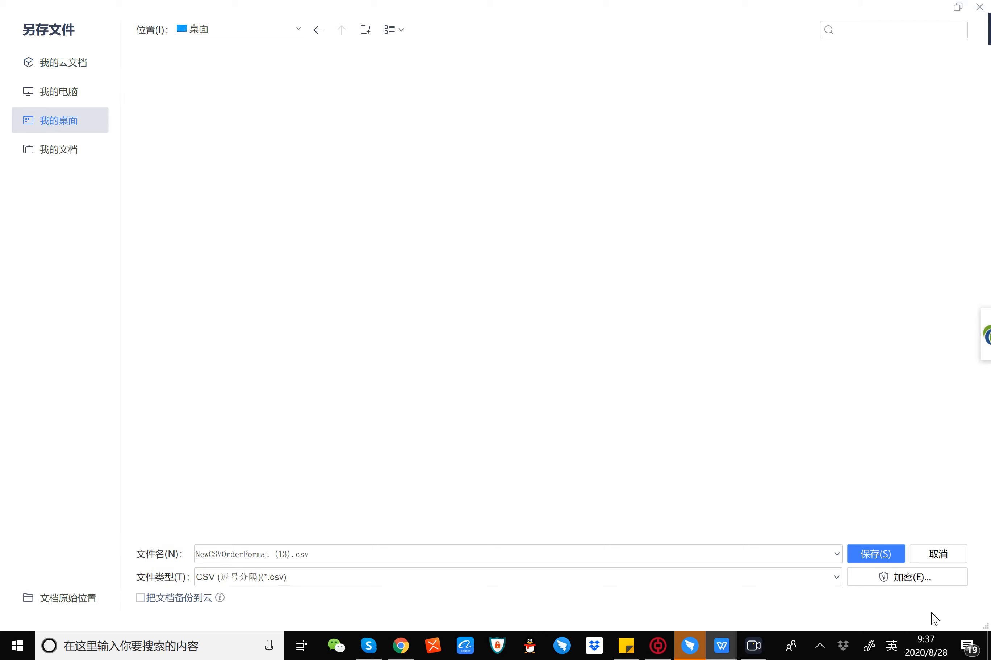
{"action": "left_click", "coordinate": [874, 554]}
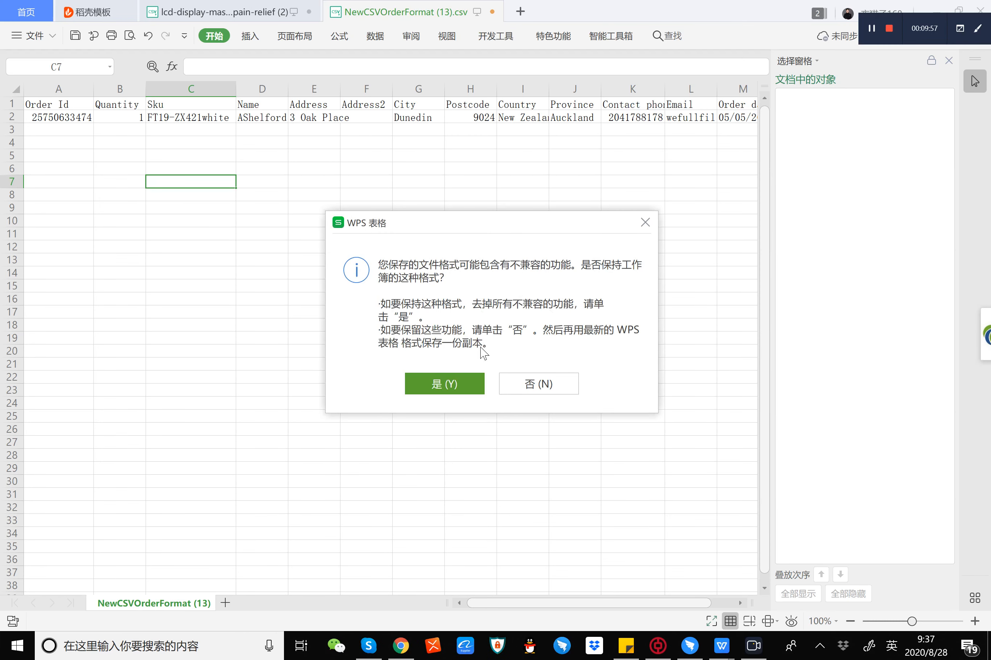
{"action": "left_click", "coordinate": [444, 381]}
Step: Switch to WeFullFill in Chrome and import NewCSVOrderFormat (13).csv from the desktop as custom orders
{"action": "left_click", "coordinate": [409, 654]}
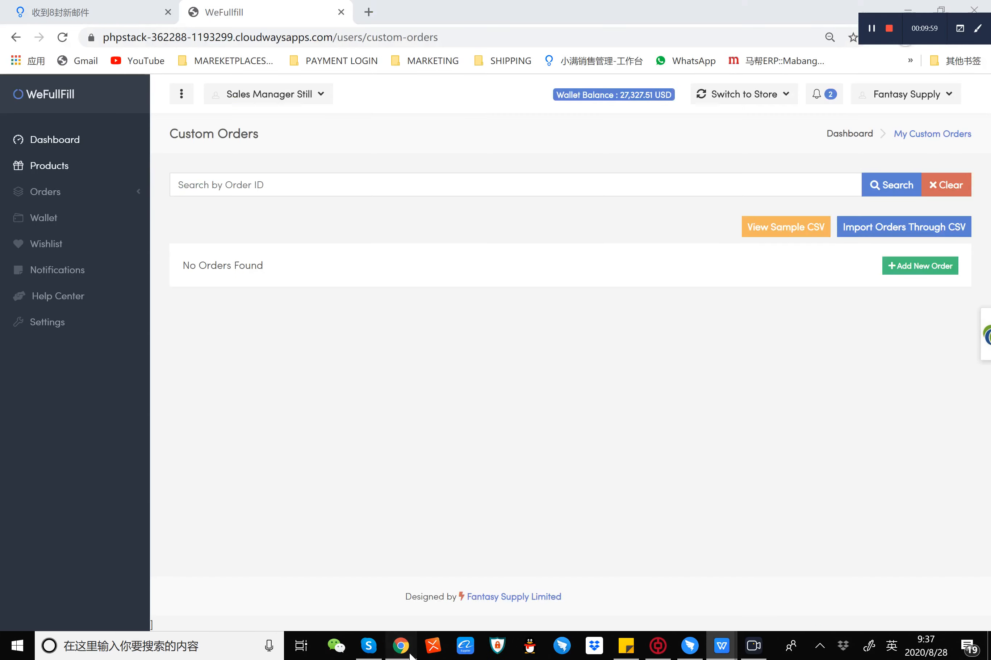
{"action": "left_click", "coordinate": [875, 225]}
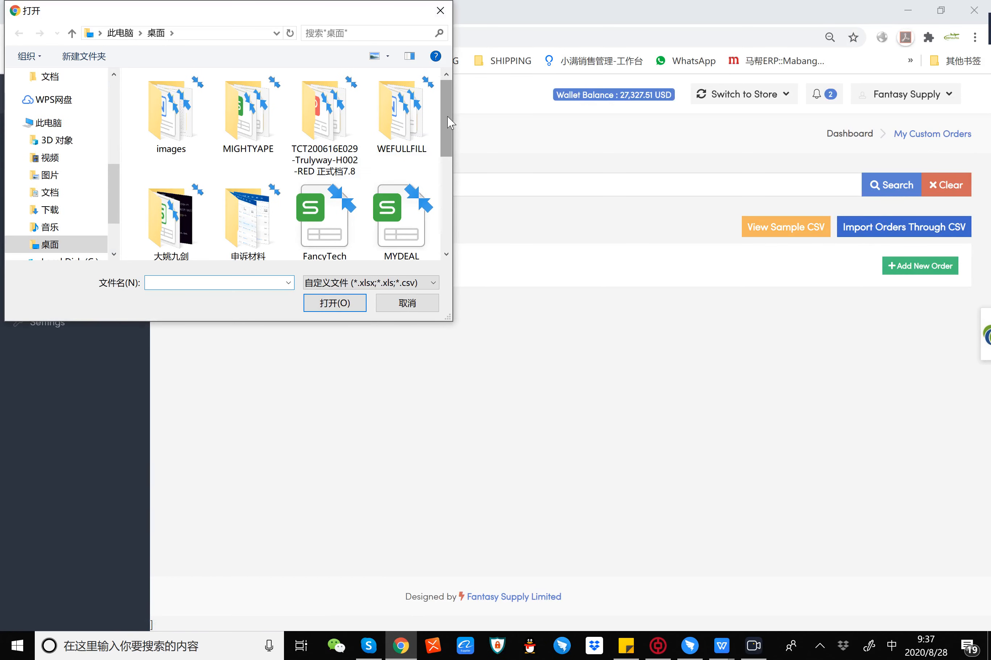
{"action": "scroll", "coordinate": [450, 124], "scroll_direction": "down", "scroll_amount": 1}
{"action": "left_click_drag", "start_coordinate": [450, 125], "coordinate": [460, 213]}
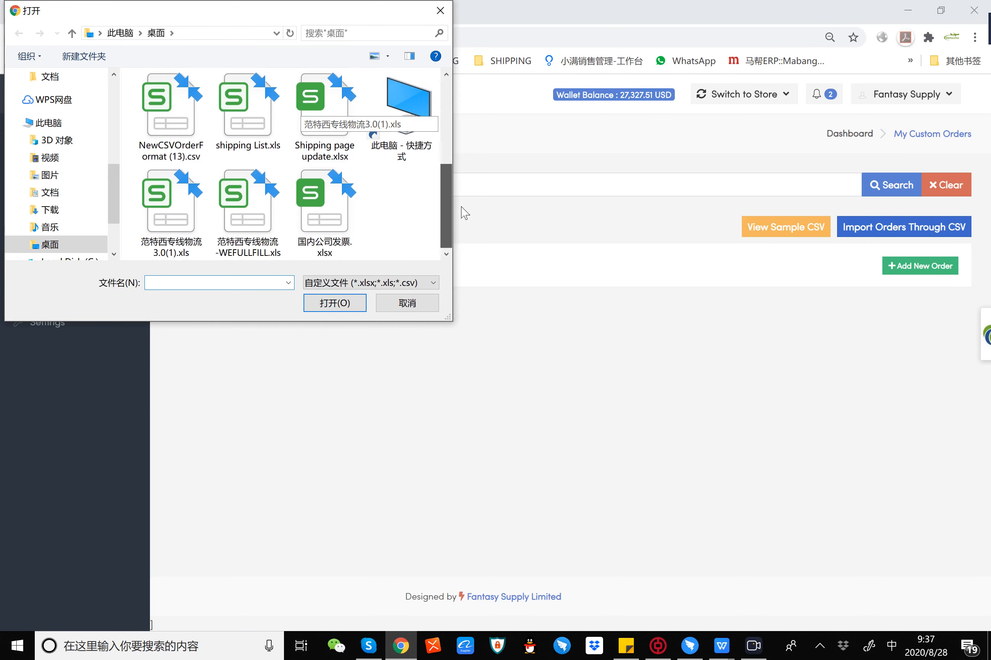
{"action": "left_click", "coordinate": [166, 130]}
{"action": "left_click", "coordinate": [335, 305]}
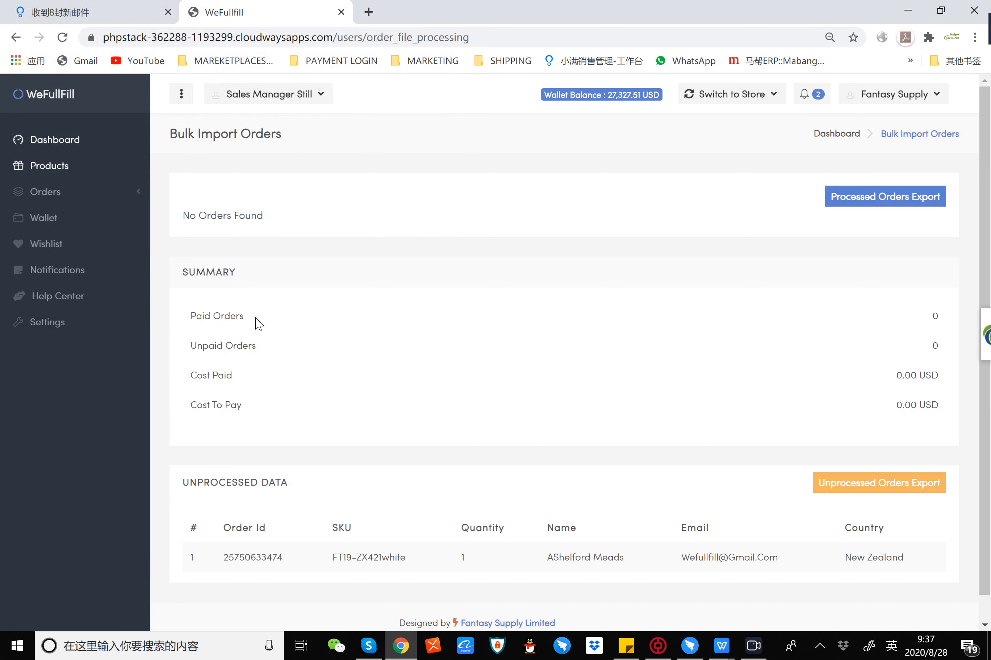
Step: Review the bulk import summary and unprocessed data, and export the unprocessed orders
{"action": "scroll", "coordinate": [257, 325], "scroll_direction": "down", "scroll_amount": 1}
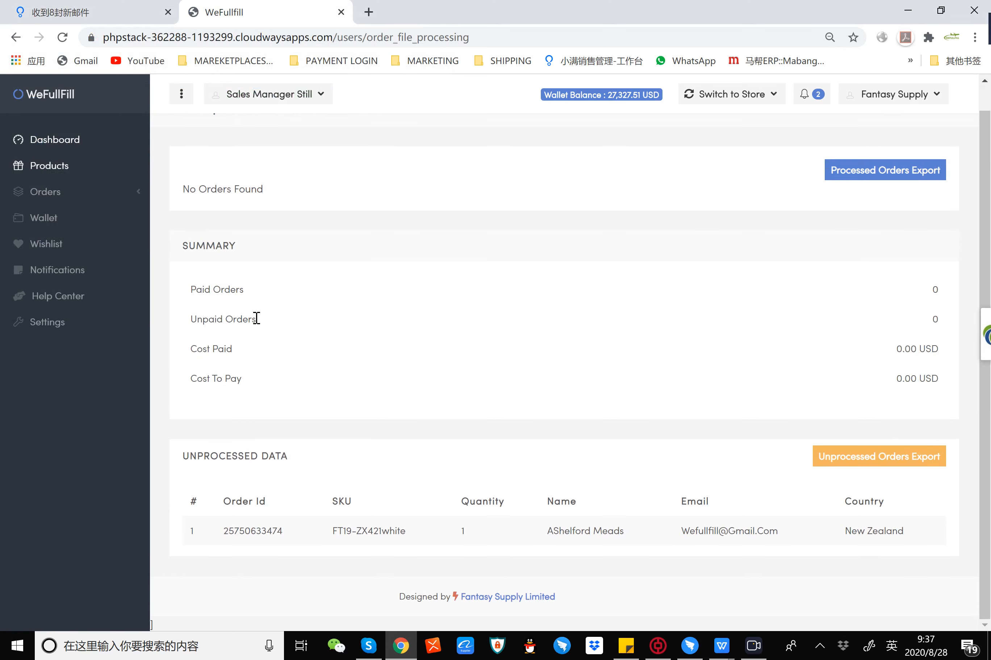
{"action": "scroll", "coordinate": [256, 318], "scroll_direction": "up", "scroll_amount": 1}
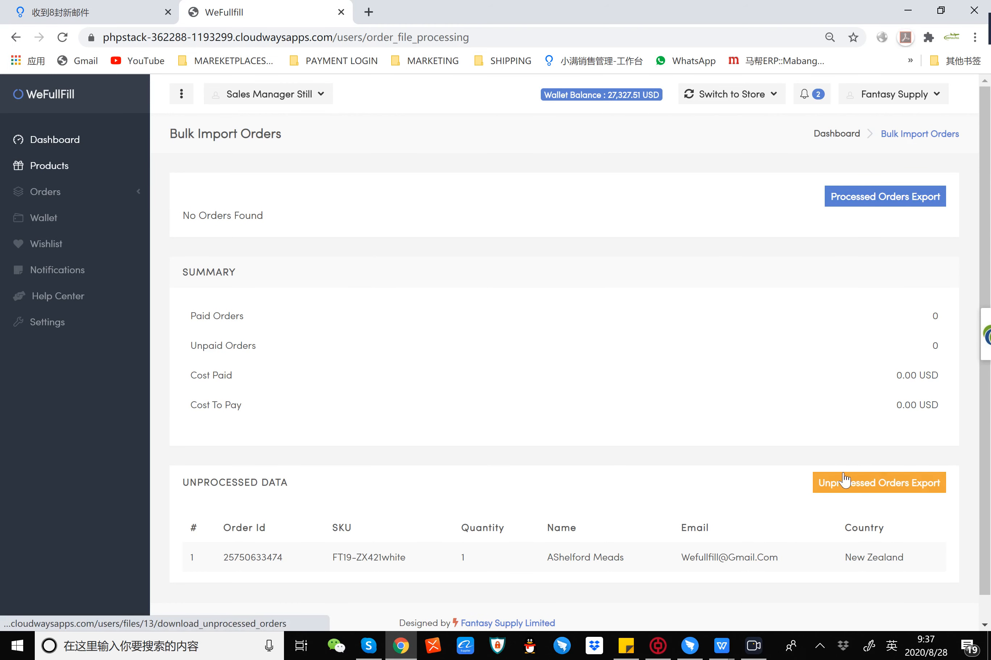
{"action": "scroll", "coordinate": [478, 341], "scroll_direction": "down", "scroll_amount": 1}
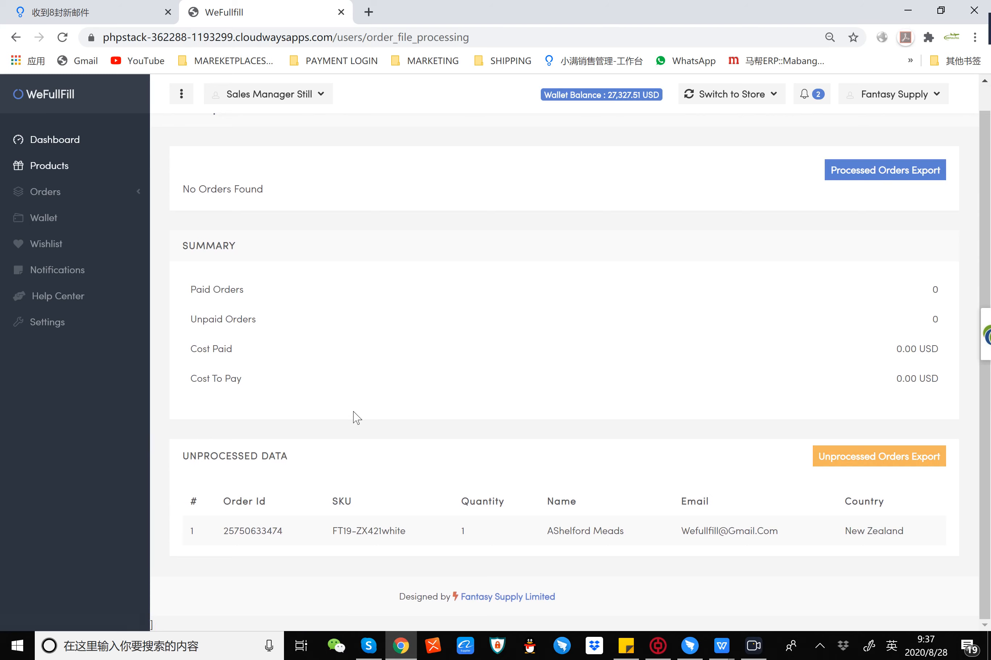
{"action": "scroll", "coordinate": [781, 416], "scroll_direction": "up", "scroll_amount": 1}
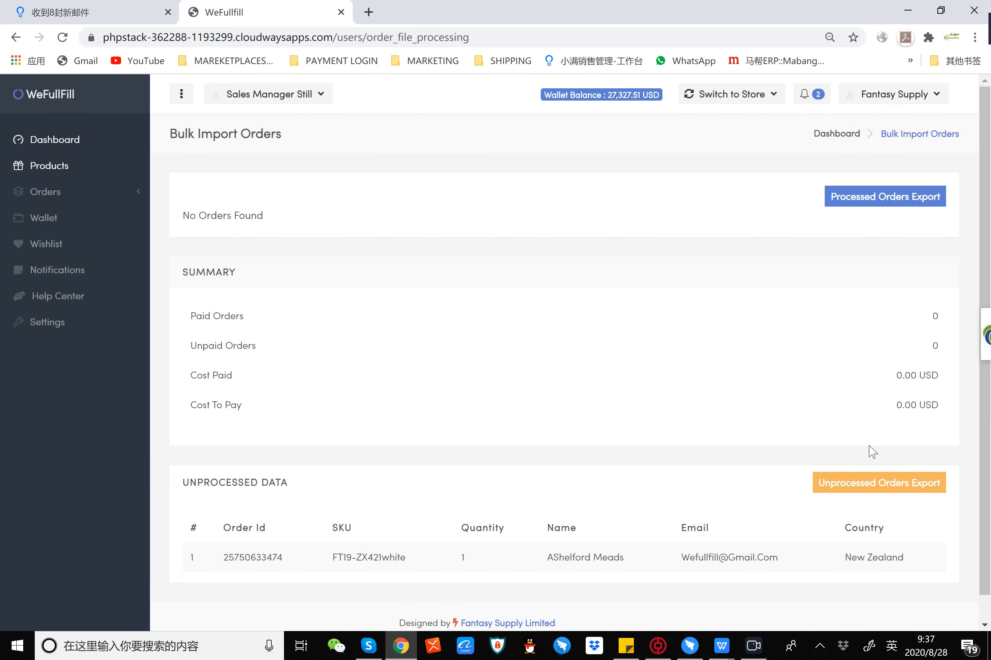
{"action": "left_click", "coordinate": [872, 483]}
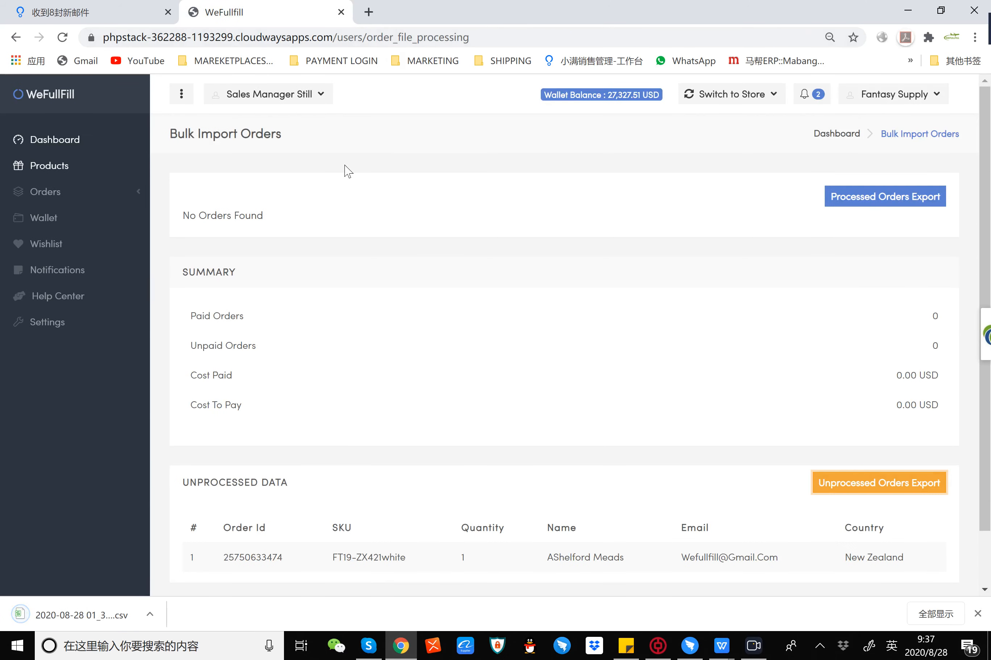
{"action": "scroll", "coordinate": [812, 254], "scroll_direction": "down", "scroll_amount": 1}
{"action": "scroll", "coordinate": [812, 253], "scroll_direction": "up", "scroll_amount": 1}
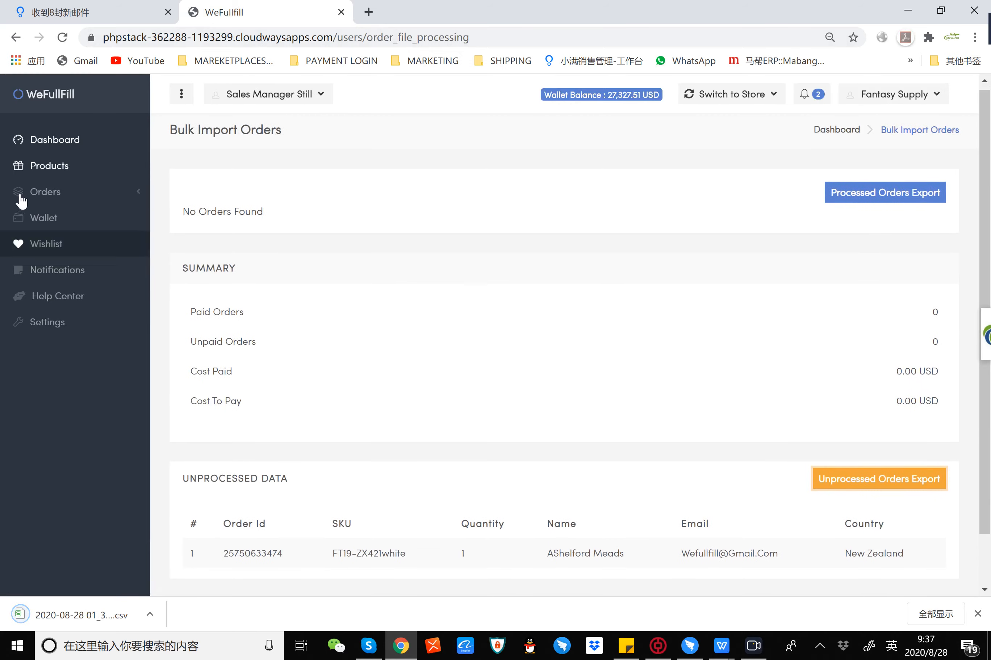
Step: Return to the custom orders list, import NewCSVOrderFormat (13).csv again and check the import summary
{"action": "left_click", "coordinate": [48, 191]}
{"action": "left_click", "coordinate": [68, 216]}
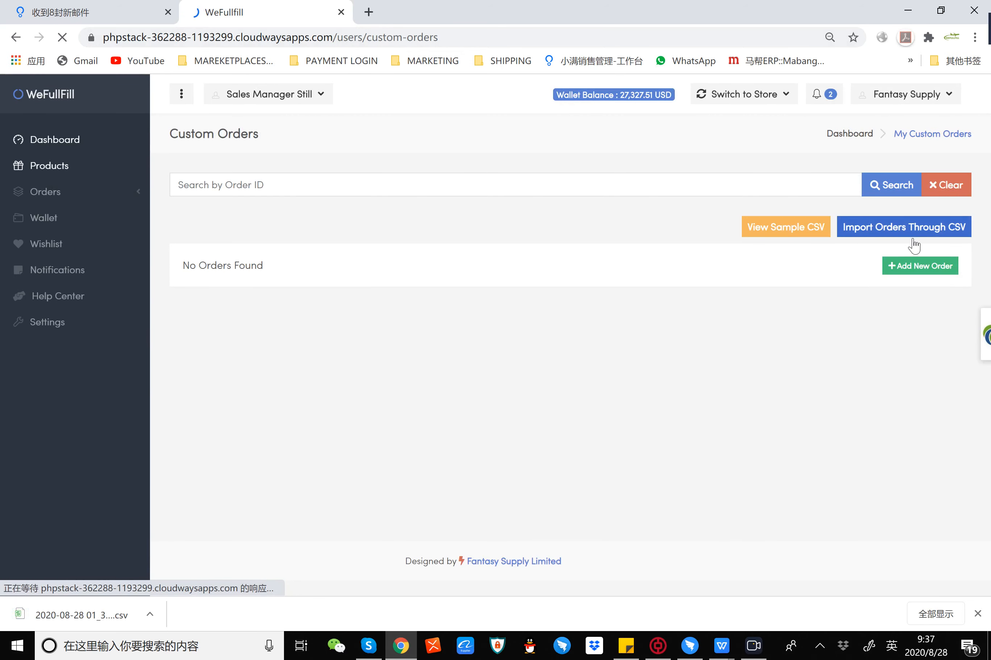
{"action": "left_click", "coordinate": [892, 234]}
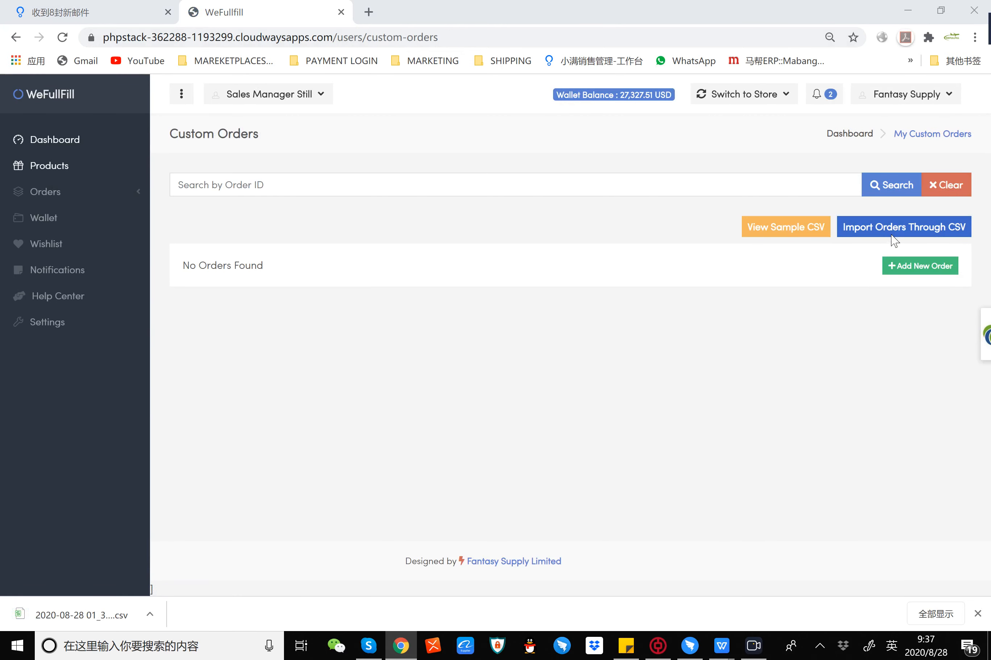
{"action": "left_click_drag", "start_coordinate": [453, 102], "coordinate": [453, 163]}
{"action": "left_click", "coordinate": [145, 171]}
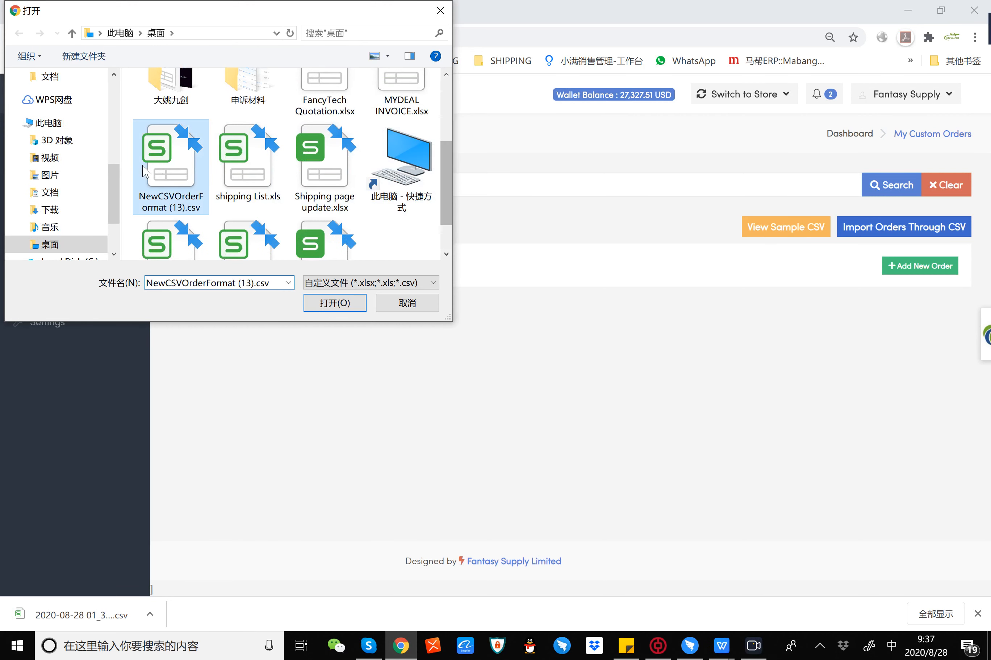
{"action": "left_click", "coordinate": [342, 304]}
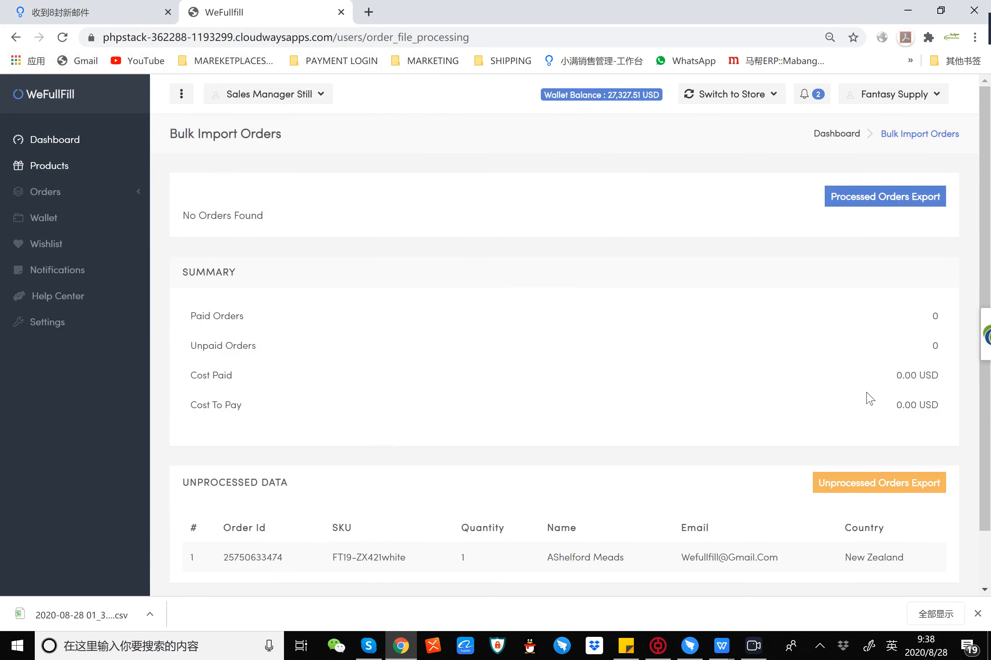
{"action": "scroll", "coordinate": [870, 400], "scroll_direction": "down", "scroll_amount": 1}
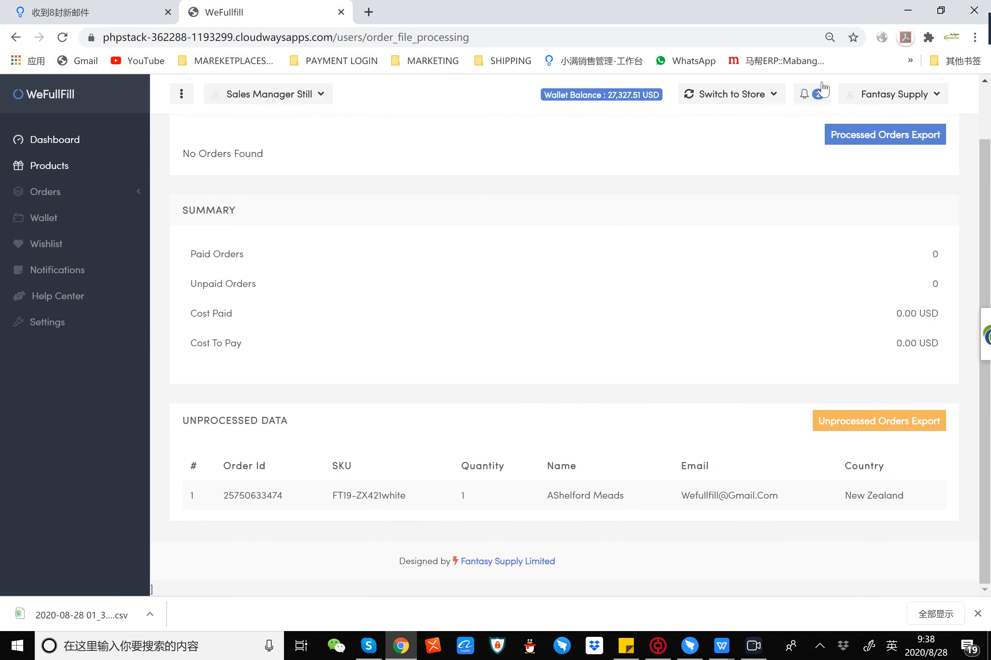
Step: Switch to the lcd-display massage gun product CSV in WPS and copy the Variant SKU FT19-X710 from cell M2
{"action": "left_click", "coordinate": [913, 17]}
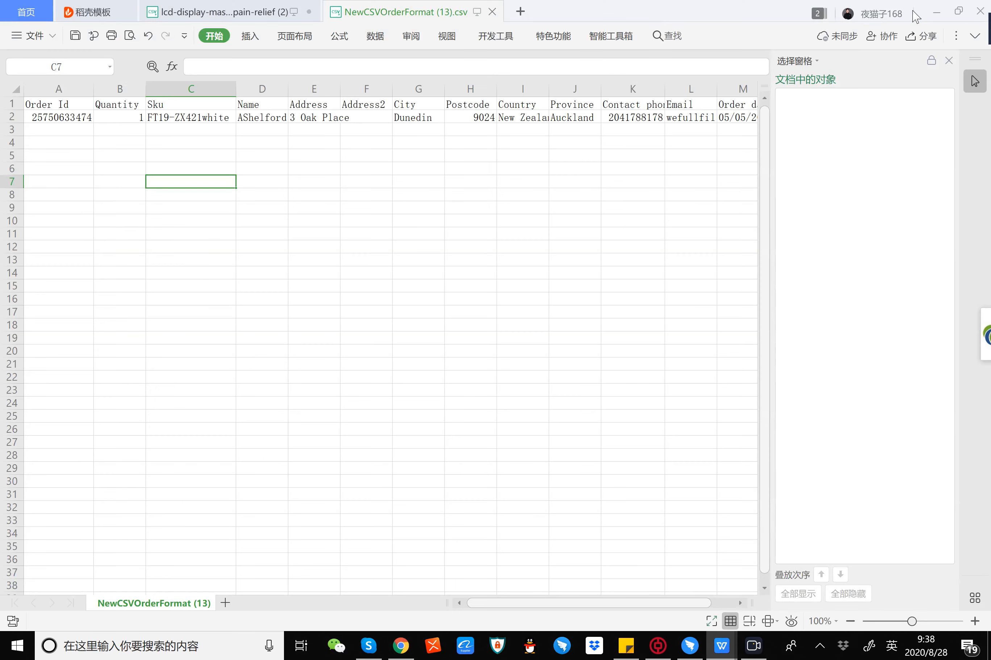
{"action": "left_click", "coordinate": [216, 17]}
{"action": "left_click_drag", "start_coordinate": [528, 602], "coordinate": [635, 605]}
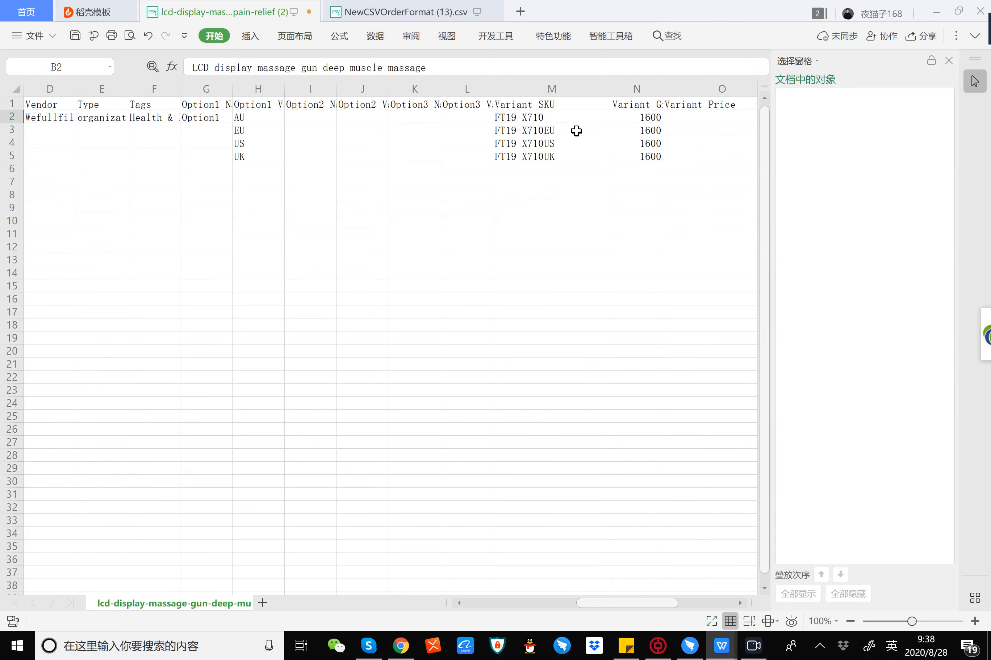
{"action": "left_click", "coordinate": [571, 117]}
{"action": "double_click", "coordinate": [571, 117]}
{"action": "key", "text": "ctrl+c"}
Step: Replace the Sku in cell C2 of NewCSVOrderFormat (13).csv with the copied FT19-X710
{"action": "mouse_move", "coordinate": [721, 646]}
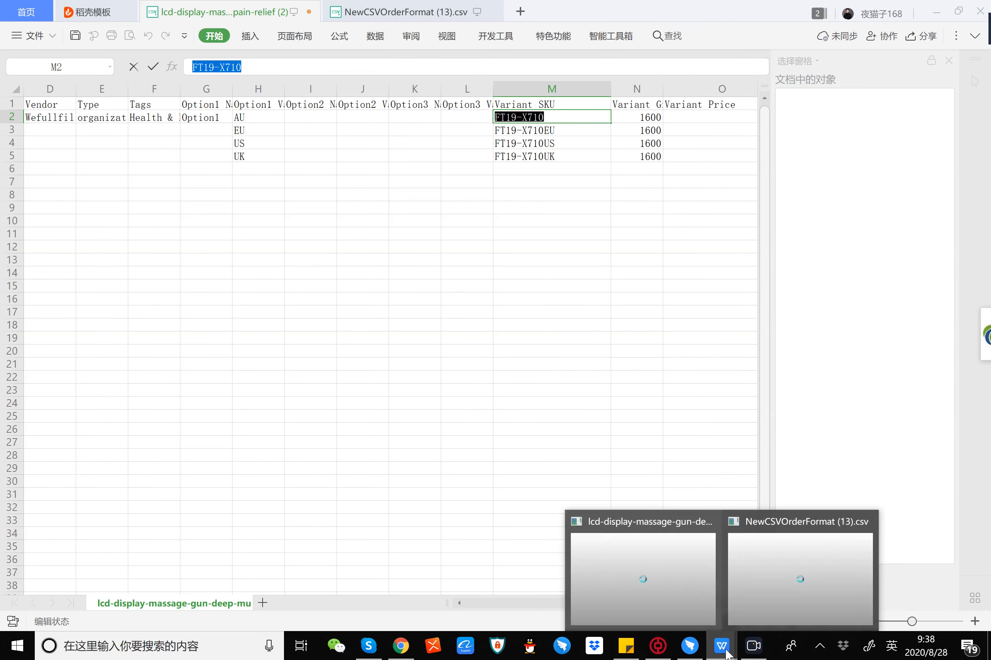
{"action": "left_click", "coordinate": [800, 580]}
{"action": "left_click", "coordinate": [195, 118]}
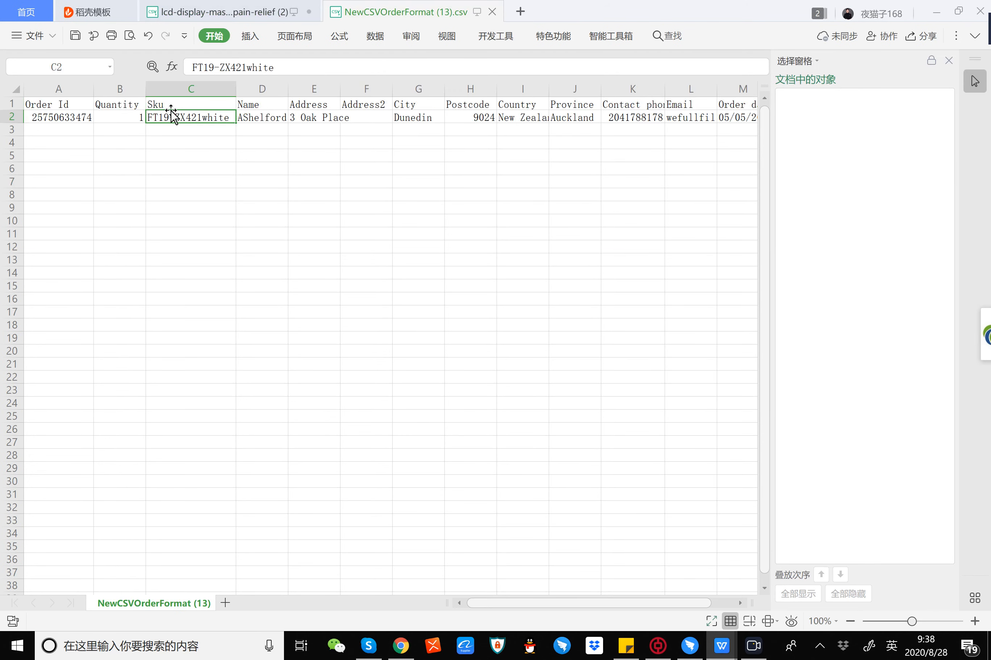
{"action": "double_click", "coordinate": [188, 118]}
{"action": "key", "text": "ctrl+a"}
{"action": "key", "text": "ctrl+v"}
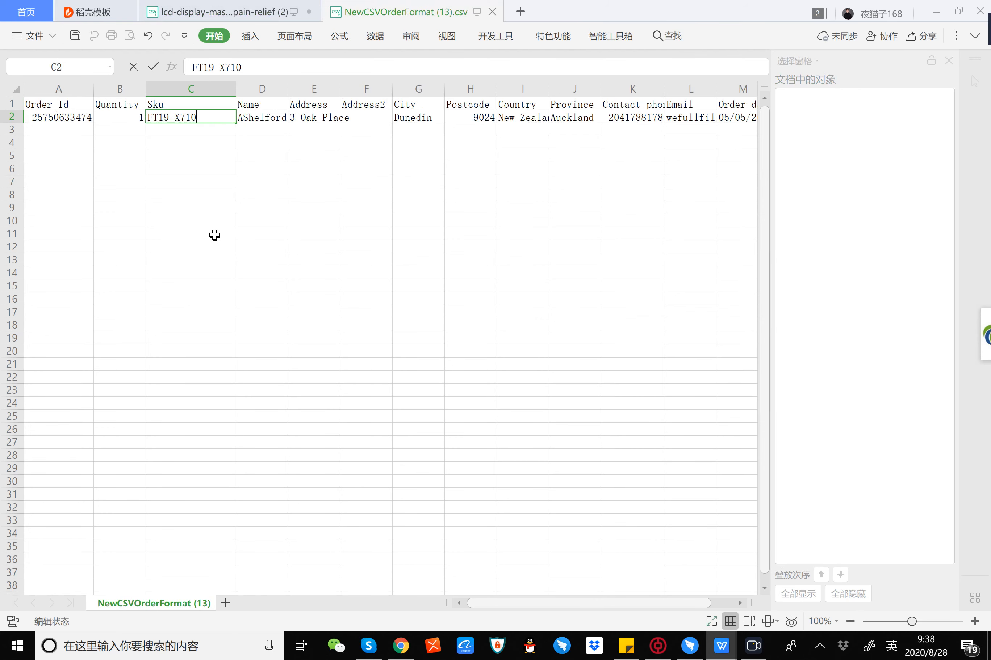
{"action": "left_click", "coordinate": [215, 234]}
Step: Save NewCSVOrderFormat (13).csv, keeping the CSV format, and close the file
{"action": "left_click", "coordinate": [75, 37]}
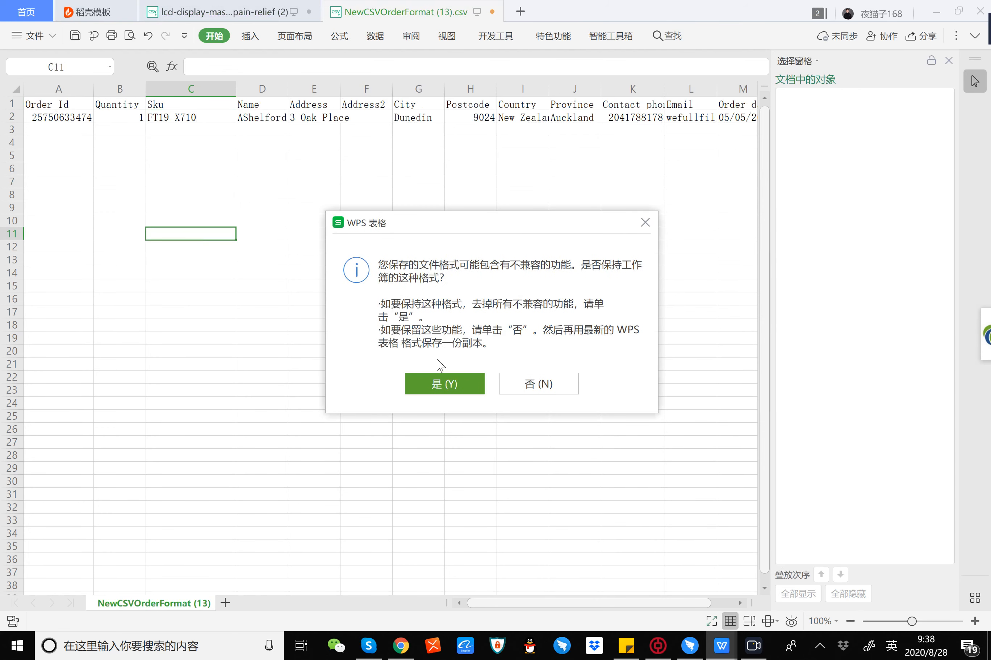
{"action": "left_click", "coordinate": [433, 380]}
{"action": "left_click", "coordinate": [492, 12]}
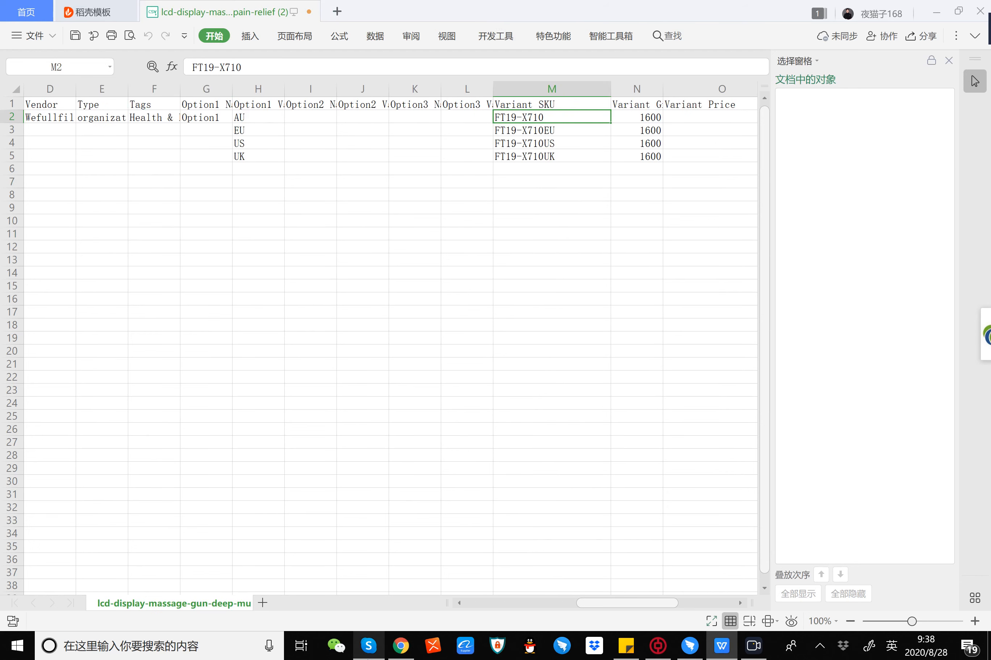
Step: Return to WeFullFill's custom orders list in Chrome and import the corrected NewCSVOrderFormat (13).csv from the desktop
{"action": "left_click", "coordinate": [400, 646]}
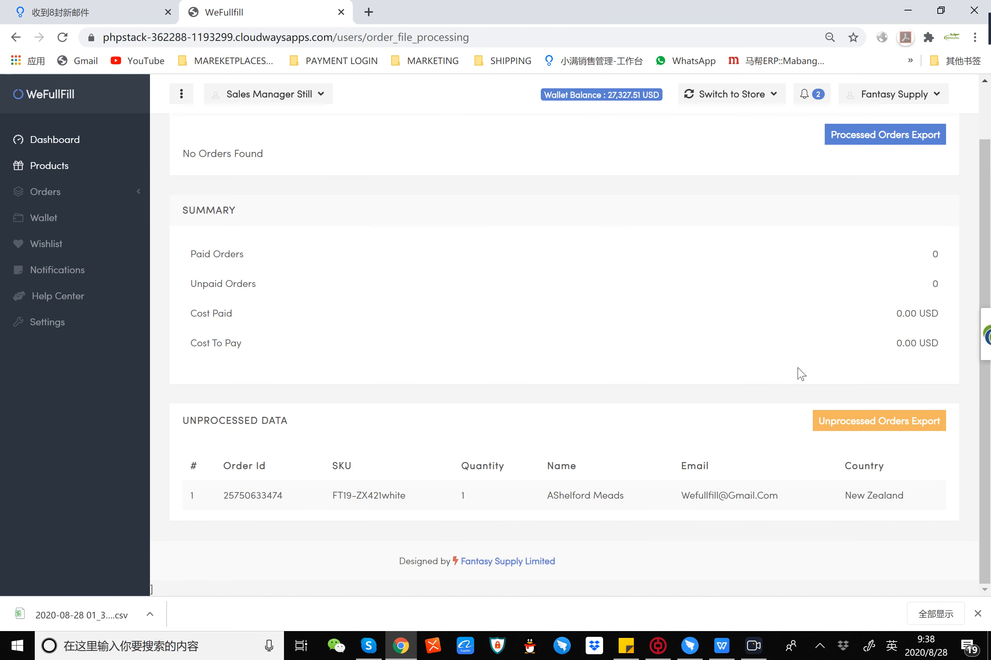
{"action": "left_click", "coordinate": [58, 192]}
{"action": "left_click", "coordinate": [64, 216]}
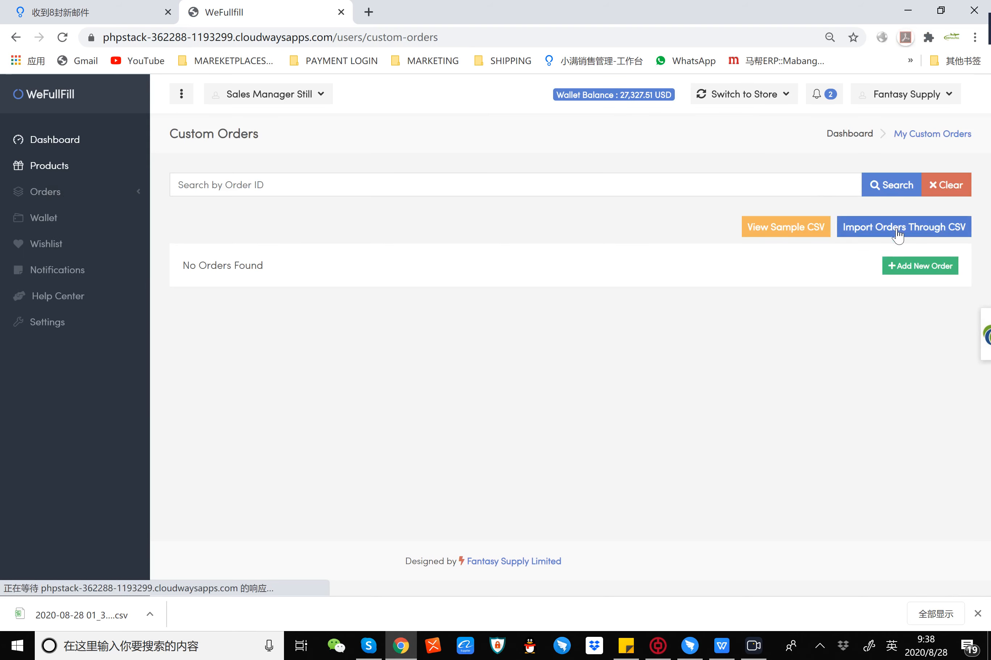
{"action": "left_click", "coordinate": [896, 237]}
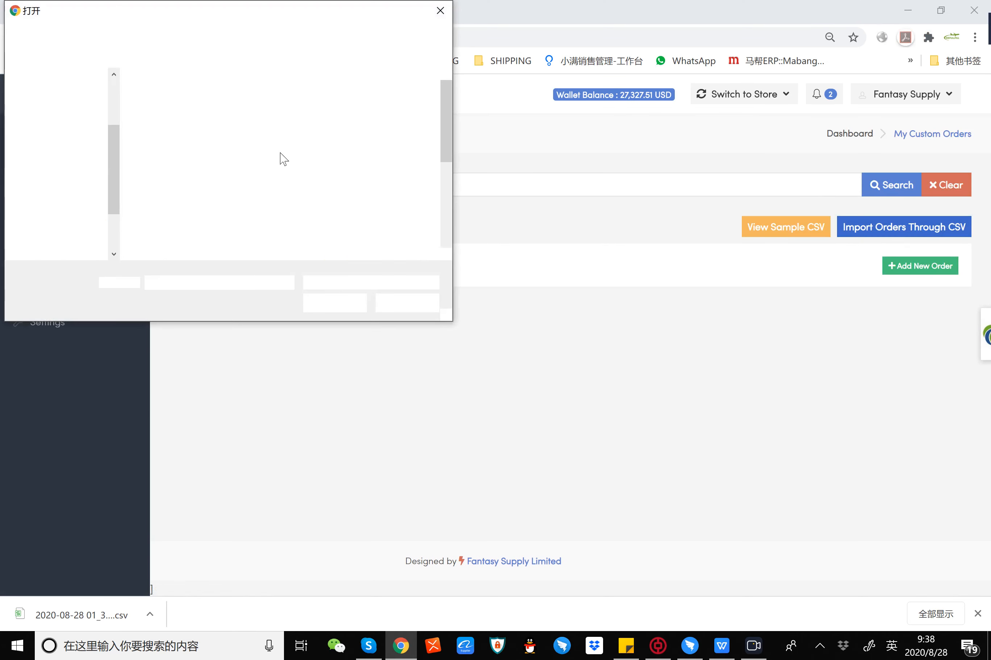
{"action": "scroll", "coordinate": [444, 184], "scroll_direction": "down", "scroll_amount": 3}
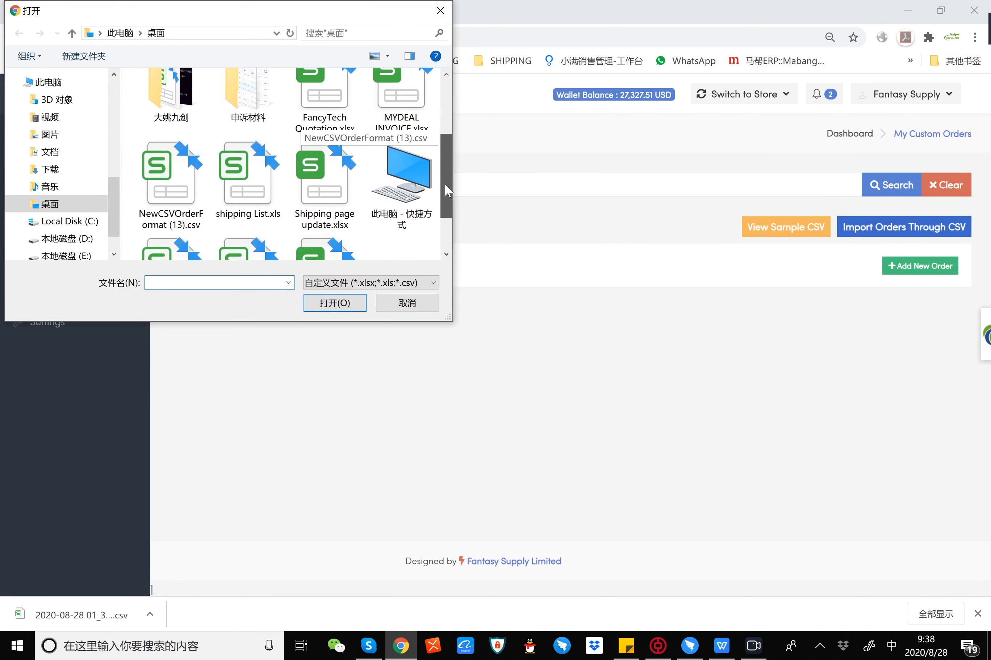
{"action": "left_click", "coordinate": [162, 205]}
{"action": "left_click", "coordinate": [346, 305]}
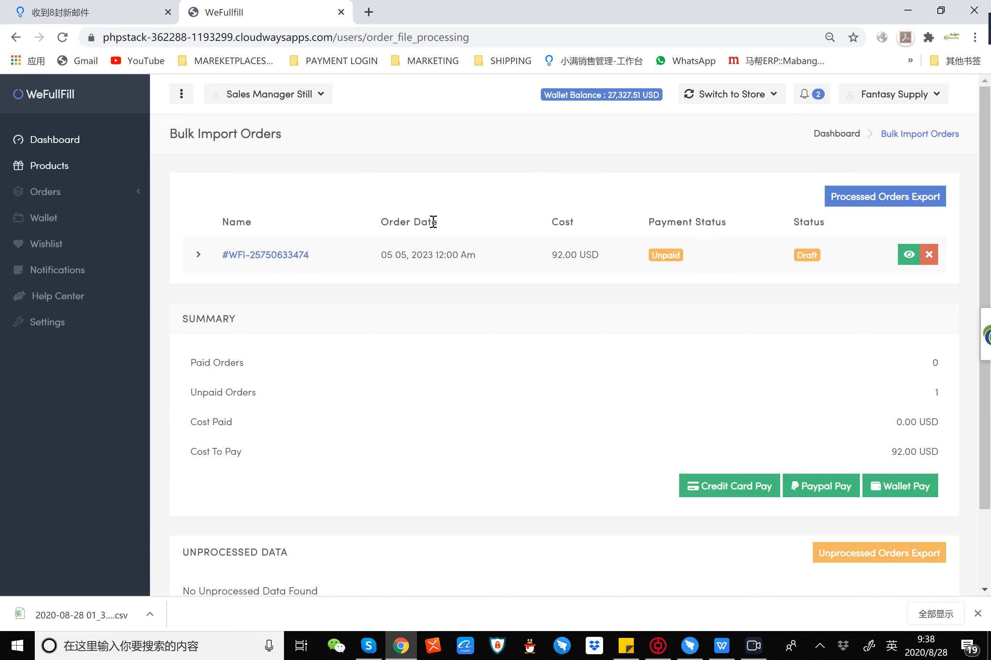
Step: Expand the imported order and review its line items, cost summary and payment options
{"action": "left_click", "coordinate": [201, 255]}
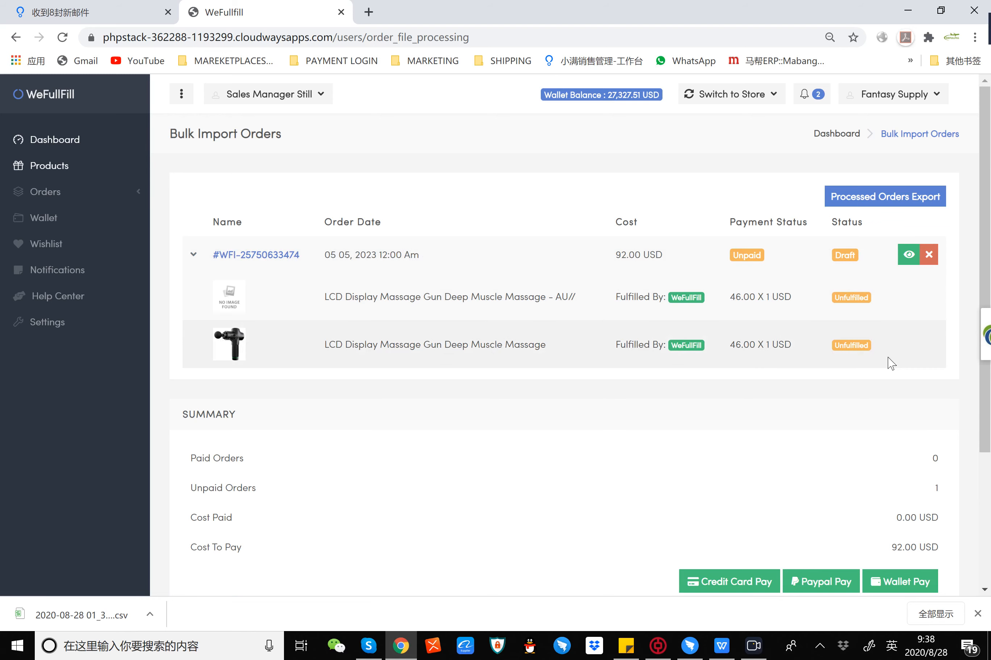
{"action": "scroll", "coordinate": [666, 411], "scroll_direction": "down", "scroll_amount": 4}
{"action": "scroll", "coordinate": [699, 273], "scroll_direction": "up", "scroll_amount": 4}
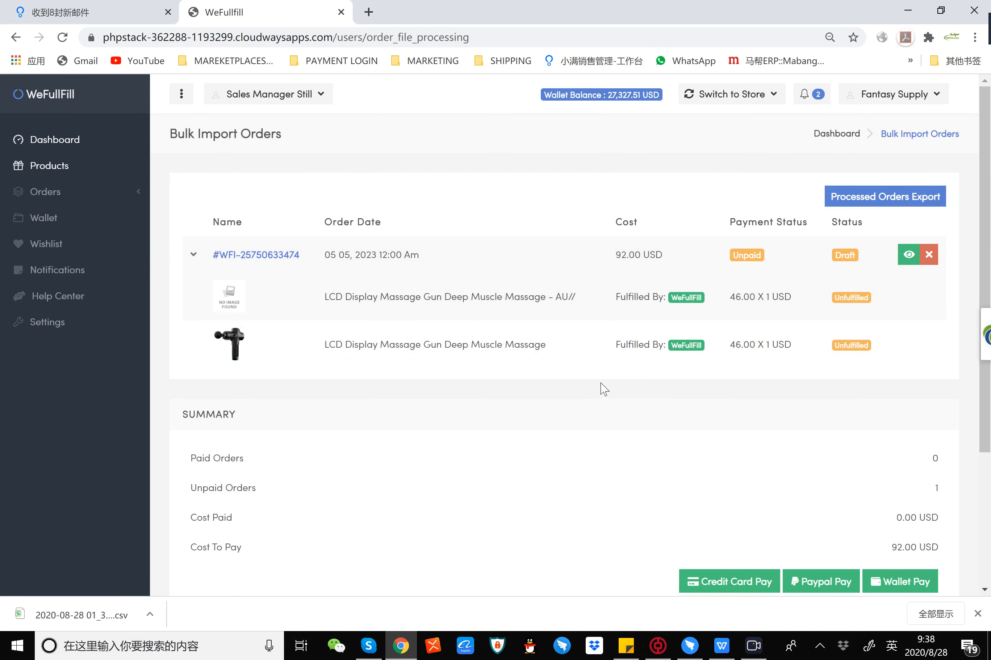
{"action": "scroll", "coordinate": [677, 400], "scroll_direction": "down", "scroll_amount": 4}
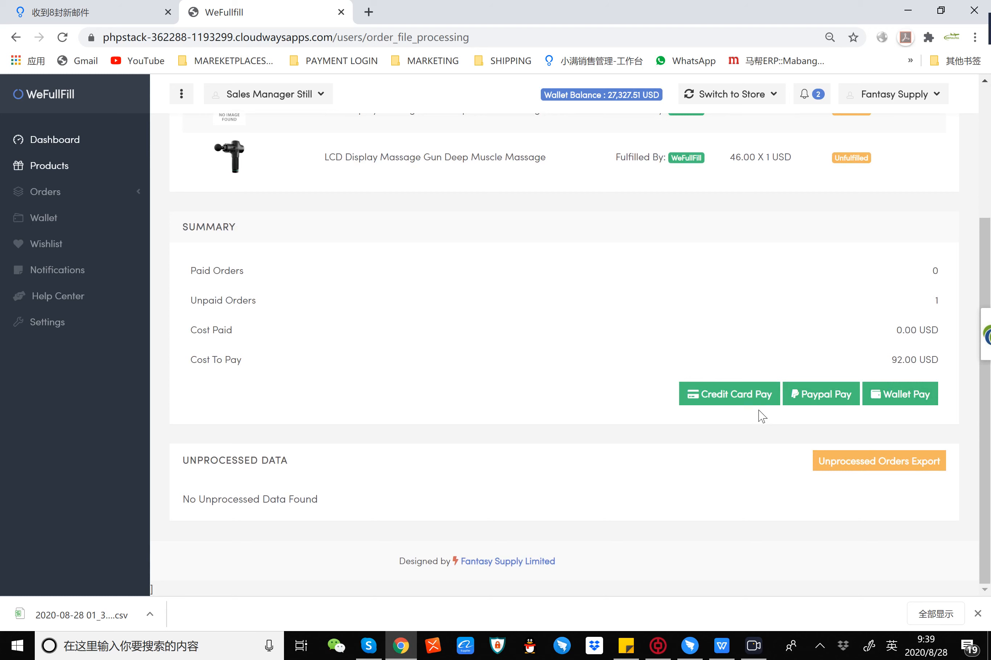
Step: Pay for the imported order from the wallet and confirm the payment
{"action": "left_click", "coordinate": [895, 399]}
{"action": "left_click", "coordinate": [450, 434]}
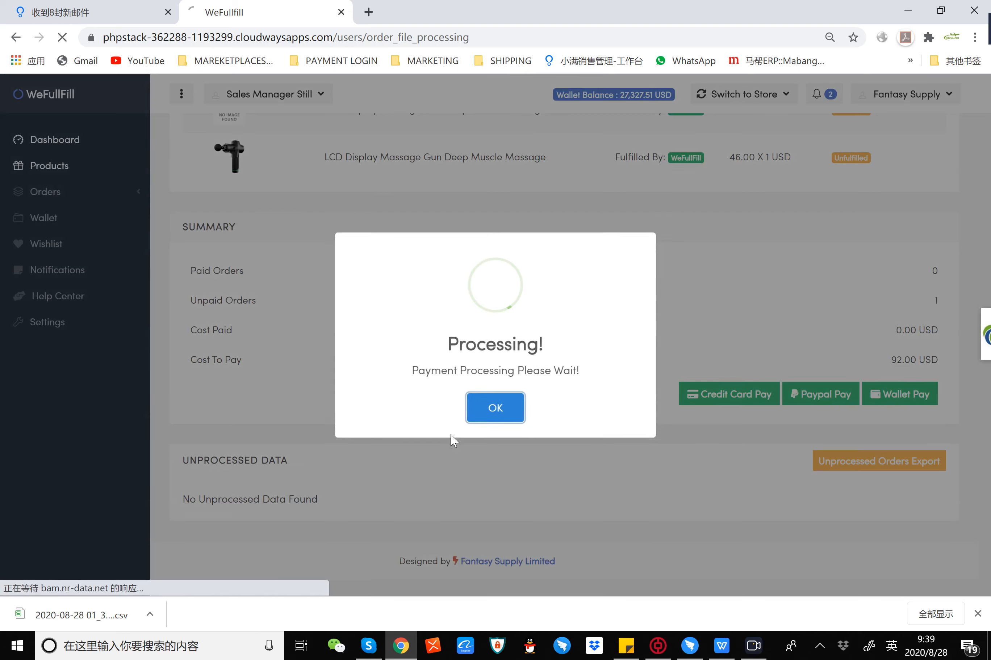
{"action": "left_click", "coordinate": [483, 419]}
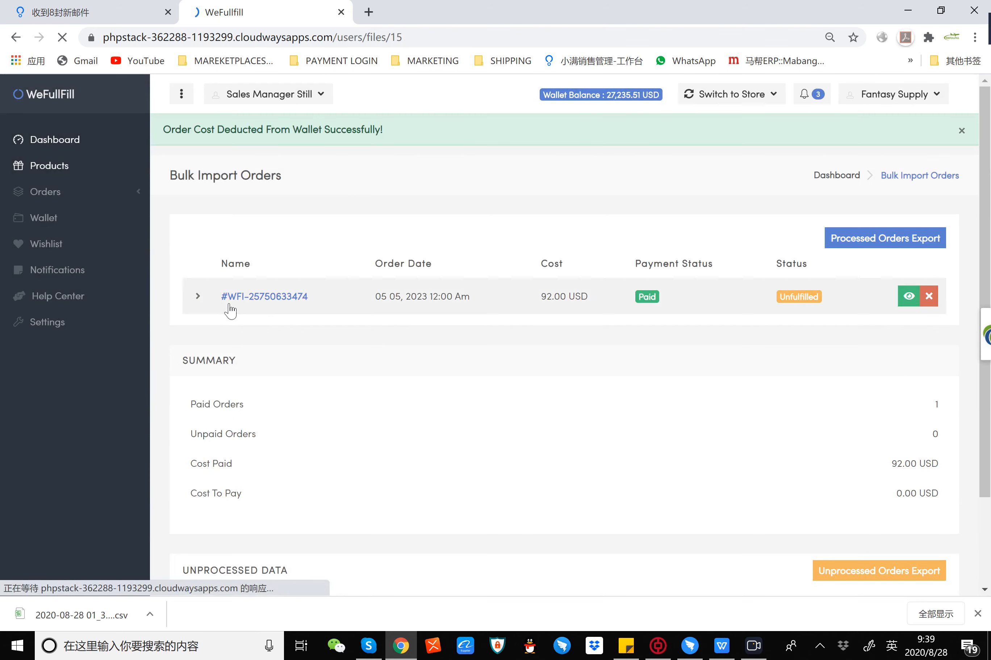
Step: Open the custom orders list and highlight the paid order's fulfilment status
{"action": "left_click", "coordinate": [37, 195]}
{"action": "left_click", "coordinate": [68, 217]}
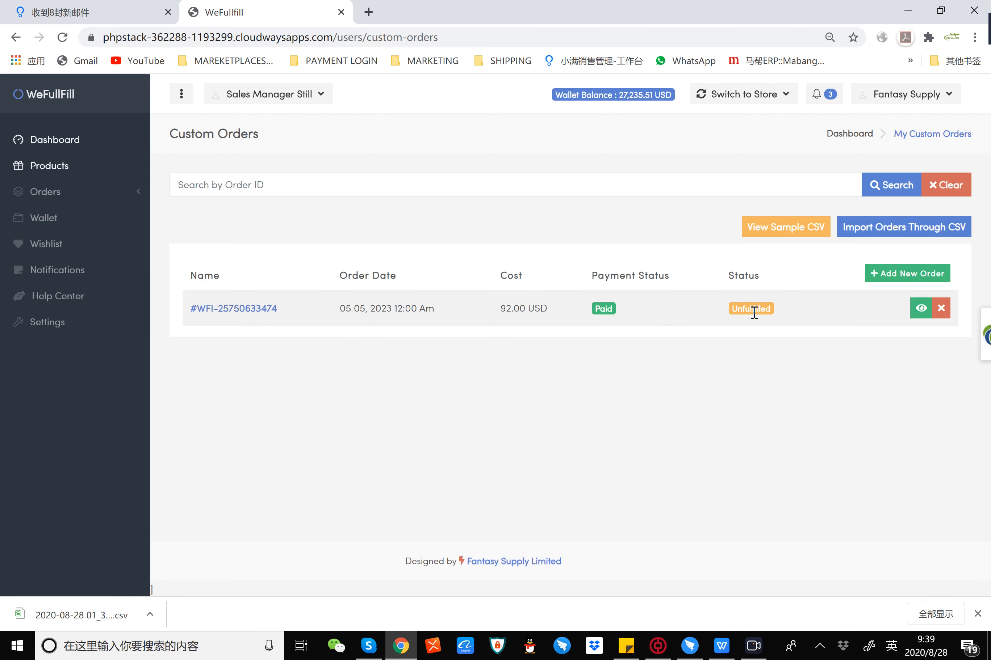
{"action": "left_click_drag", "start_coordinate": [794, 307], "coordinate": [718, 308]}
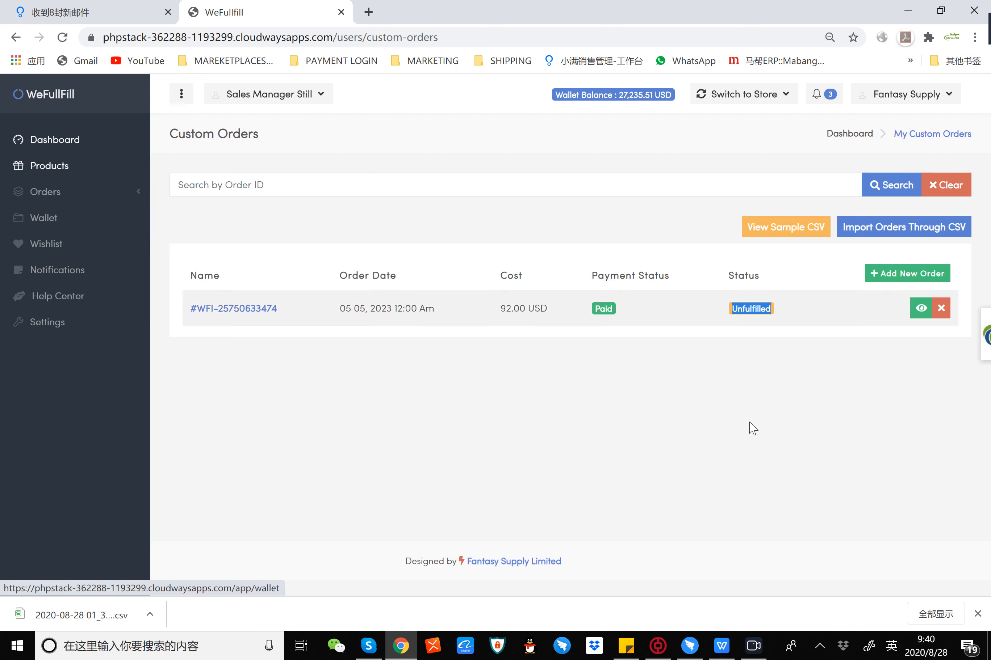
{"action": "left_click", "coordinate": [772, 651]}
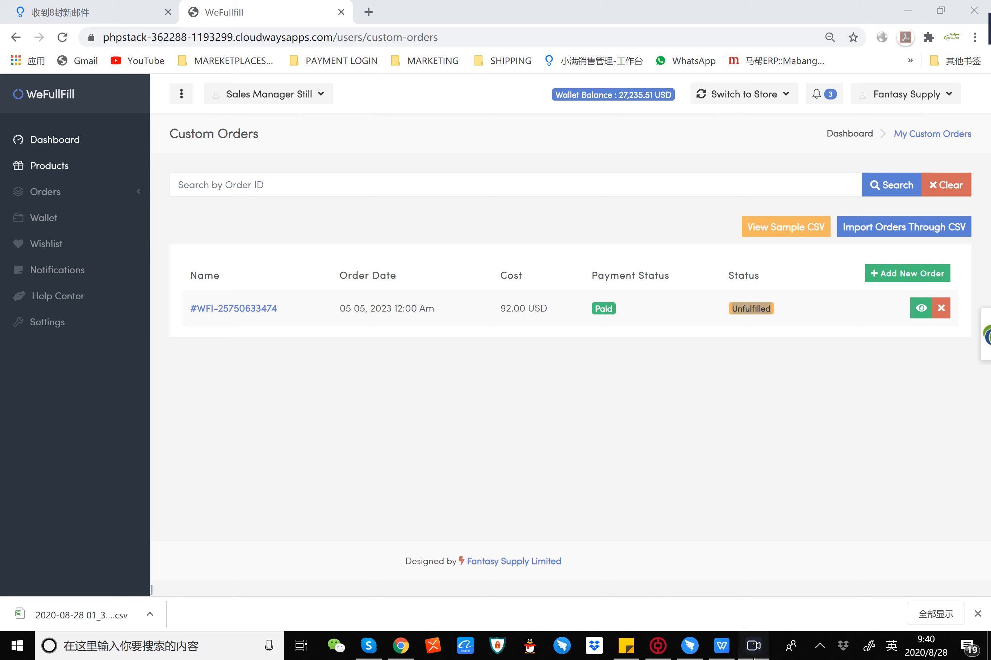